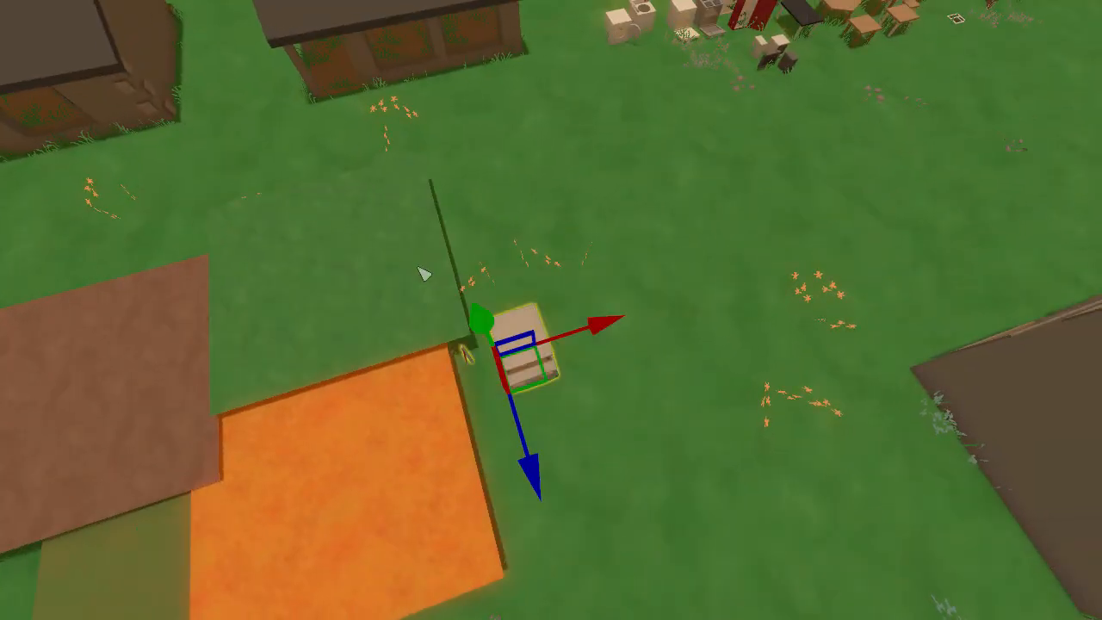
# Move the golf cart with its flag away from the ground tiles onto the open grass
pyautogui.moveTo(622, 323); pyautogui.dragTo(684, 327)
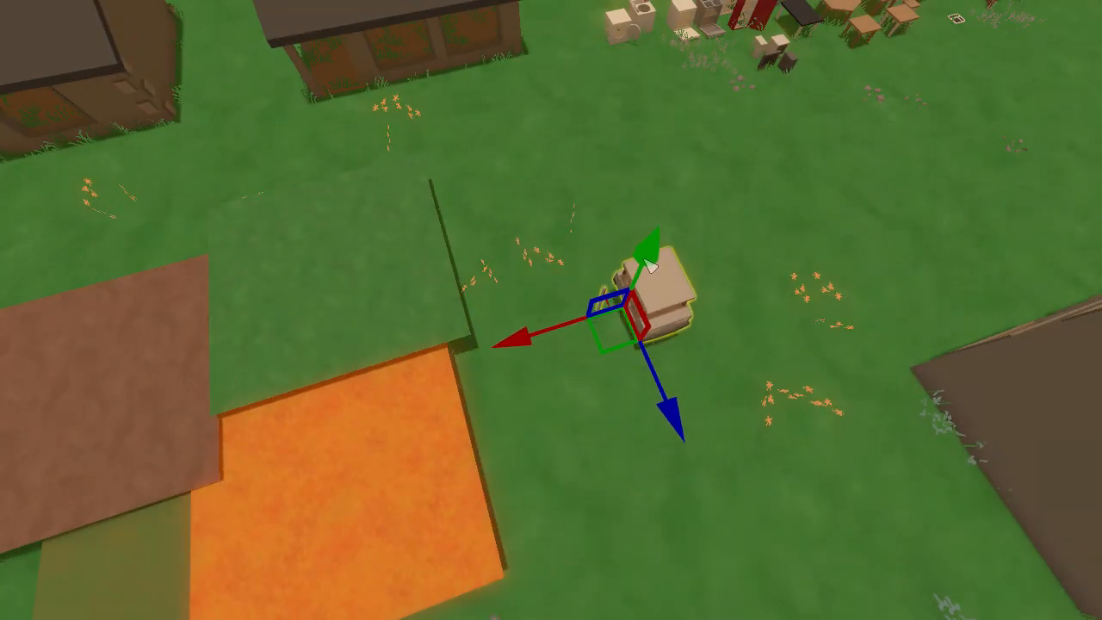
pyautogui.press('a')
pyautogui.moveTo(573, 437); pyautogui.dragTo(176, 269, button='right')
# Examine the brown, green, orange and olive ground tiles and the surrounding buildings from several angles
pyautogui.press('w')
pyautogui.press('s')
pyautogui.press('w')
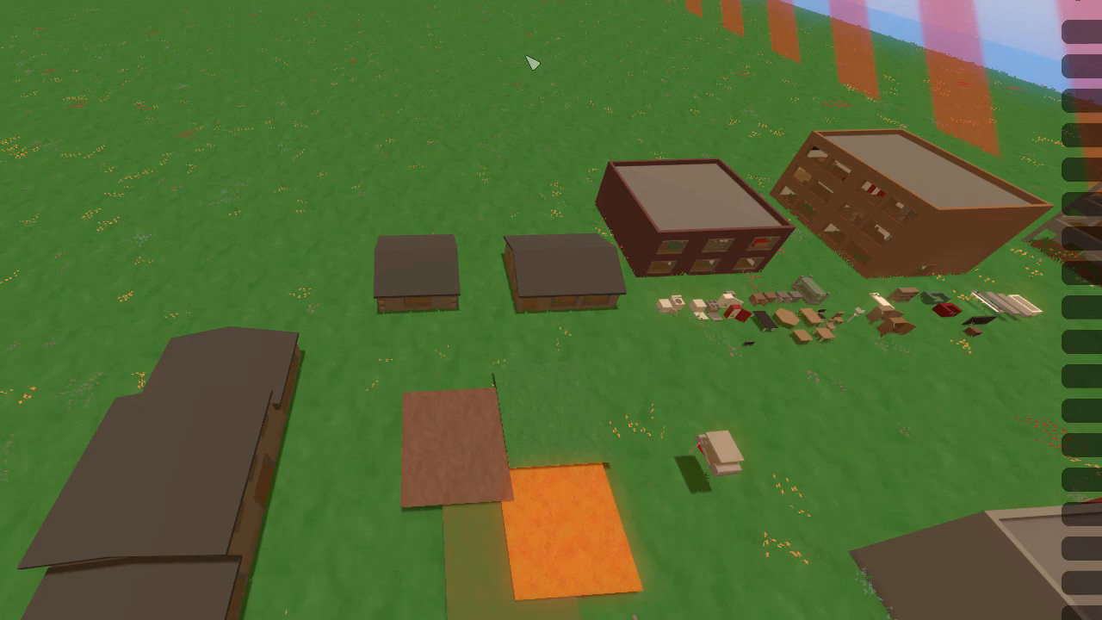
pyautogui.press('w')
pyautogui.moveTo(551, 310); pyautogui.dragTo(430, 284, button='right')
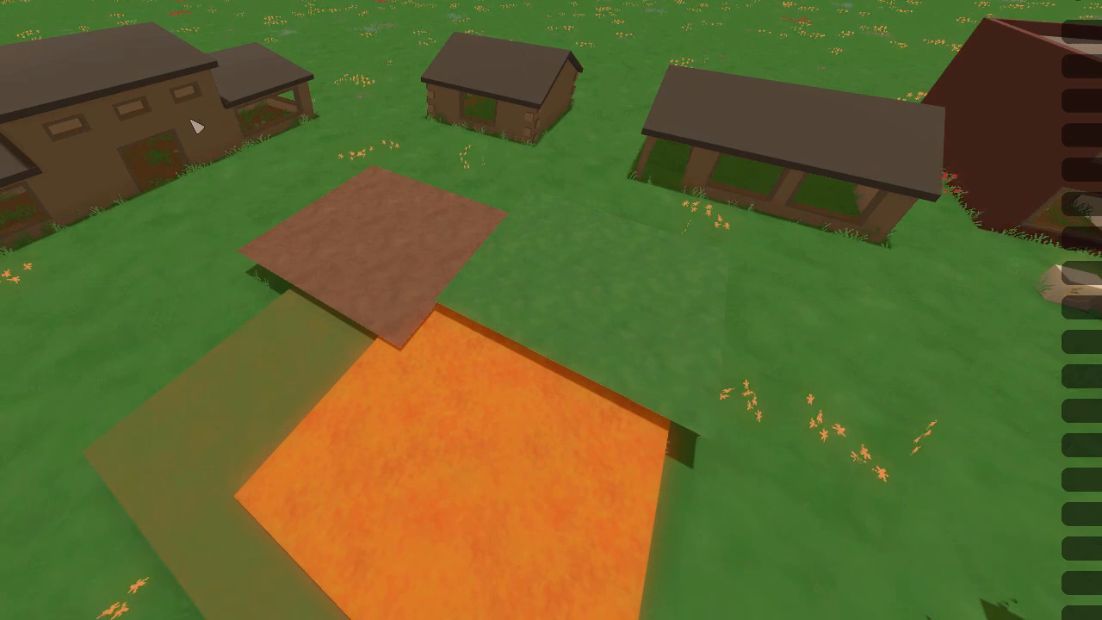
pyautogui.moveTo(231, 148); pyautogui.dragTo(116, 114, button='right')
pyautogui.press('w')
pyautogui.moveTo(399, 189); pyautogui.dragTo(446, 193, button='right')
pyautogui.press('s')
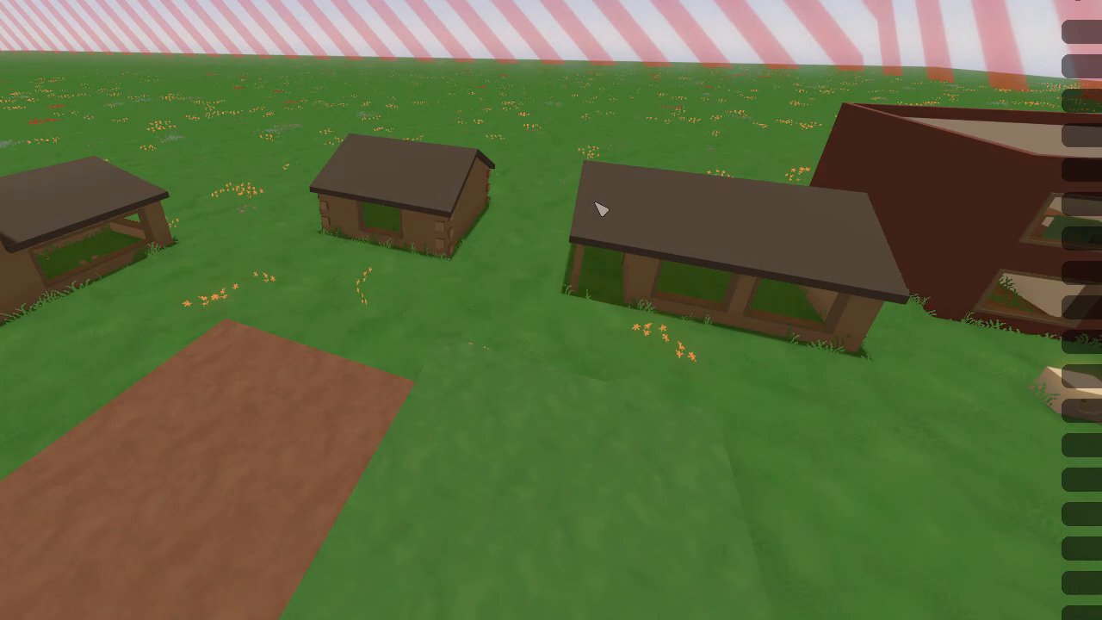
pyautogui.press('s')
pyautogui.moveTo(634, 238); pyautogui.dragTo(696, 303, button='right')
pyautogui.press('a')
pyautogui.press('d')
pyautogui.moveTo(551, 310); pyautogui.dragTo(464, 259, button='right')
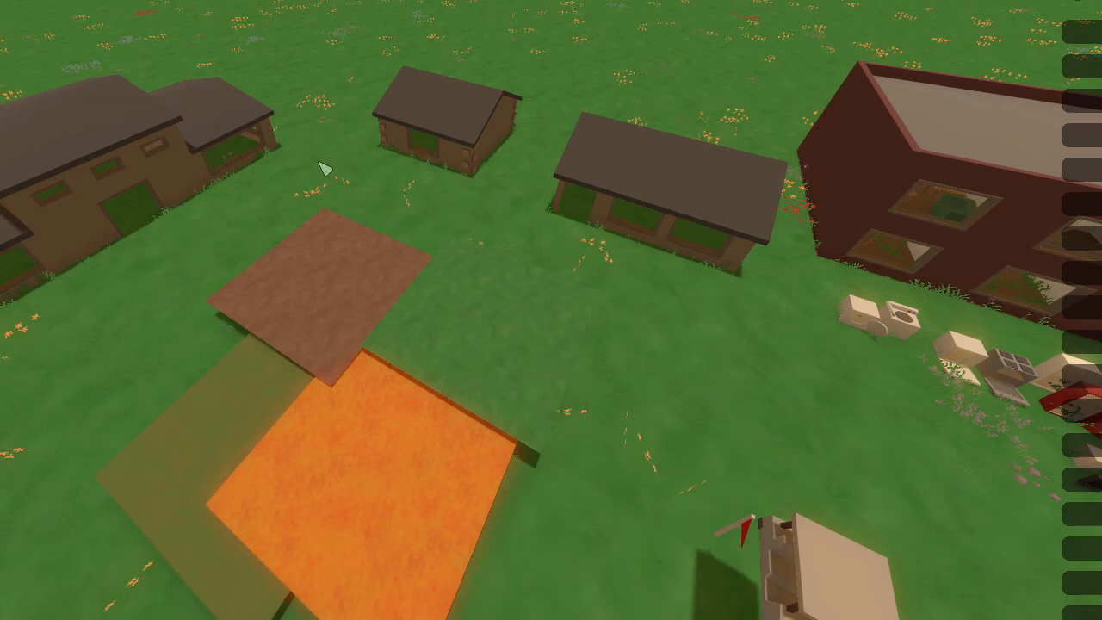
pyautogui.moveTo(356, 162); pyautogui.dragTo(444, 211, button='right')
pyautogui.press('w')
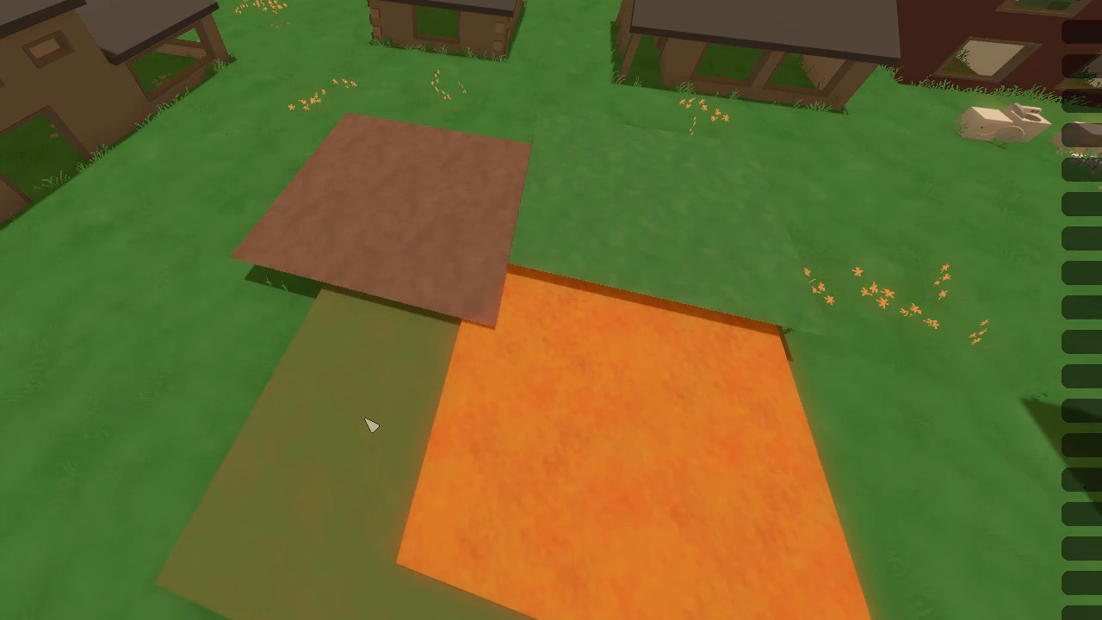
# Delete the orange ground tile beside the brown tile
pyautogui.moveTo(608, 430); pyautogui.dragTo(759, 487, button='right')
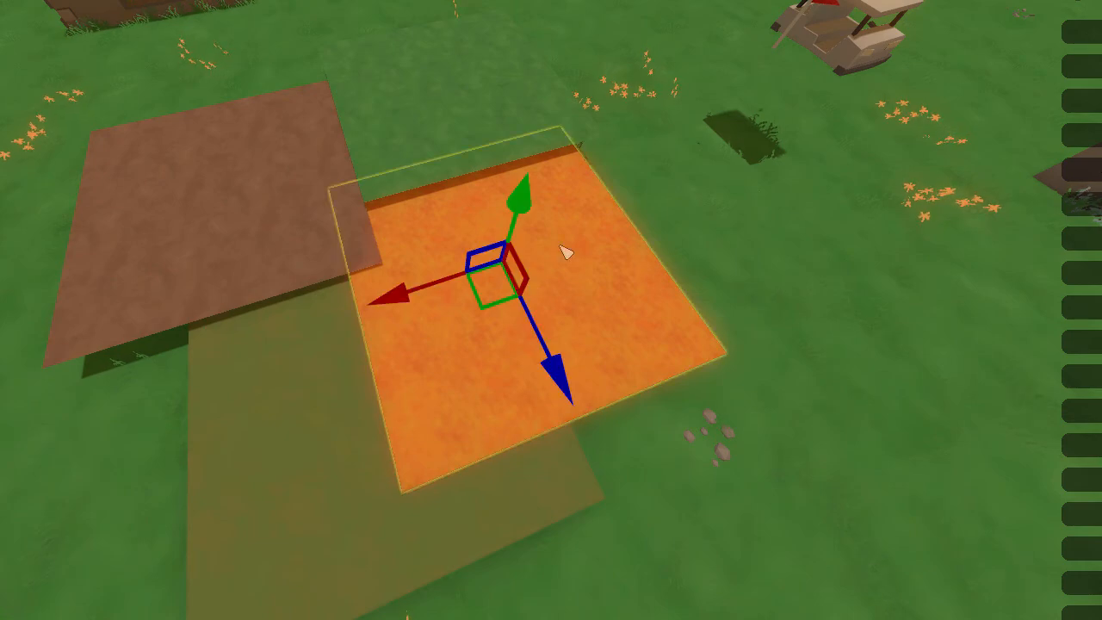
pyautogui.moveTo(561, 365); pyautogui.dragTo(623, 422)
pyautogui.moveTo(414, 336)
pyautogui.mouseDown()
pyautogui.moveTo(691, 315)
pyautogui.moveTo(479, 338)
pyautogui.moveTo(445, 319)
pyautogui.moveTo(418, 329)
pyautogui.mouseUp()
pyautogui.click(595, 398)
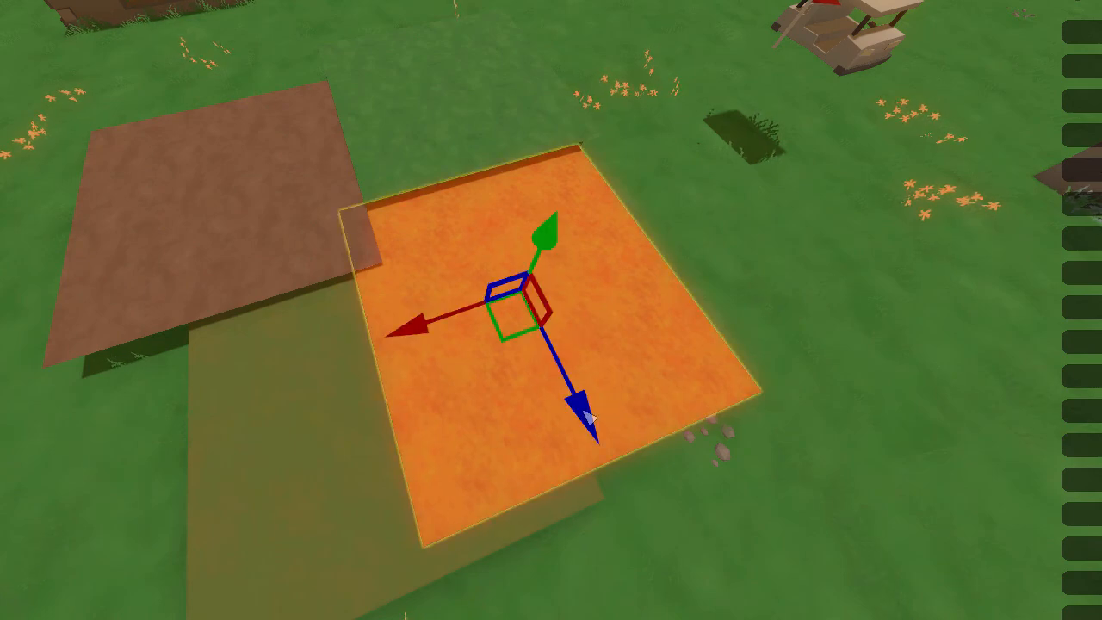
pyautogui.moveTo(588, 418); pyautogui.dragTo(582, 307)
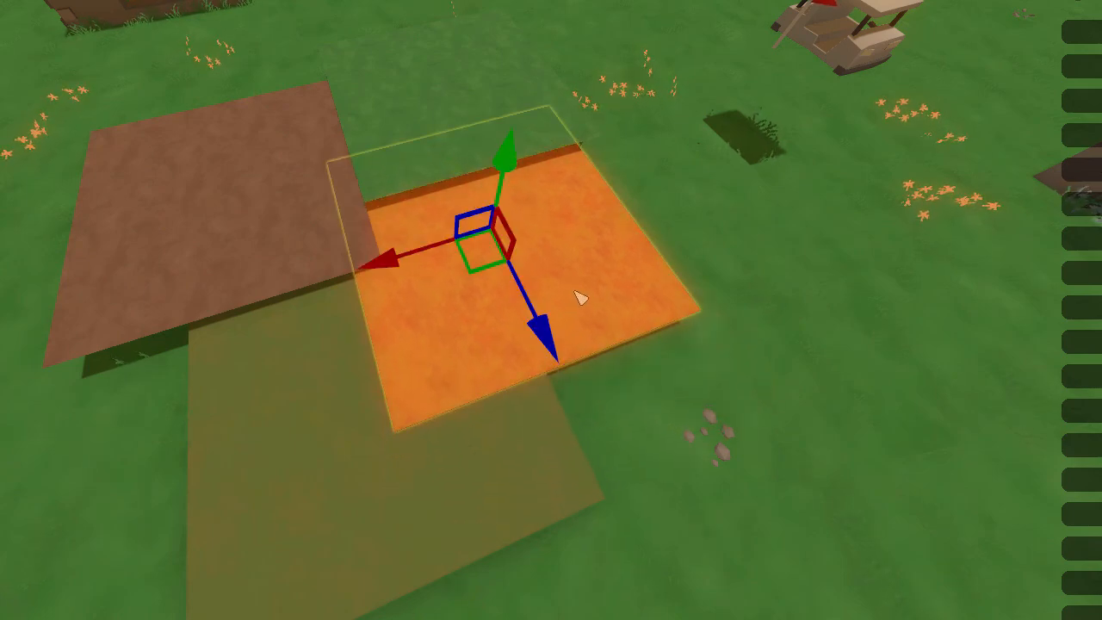
pyautogui.press('Delete')
# Move the olive grass tile into the deleted orange tile's place next to the brown tile, and lower it slightly
pyautogui.click(433, 313)
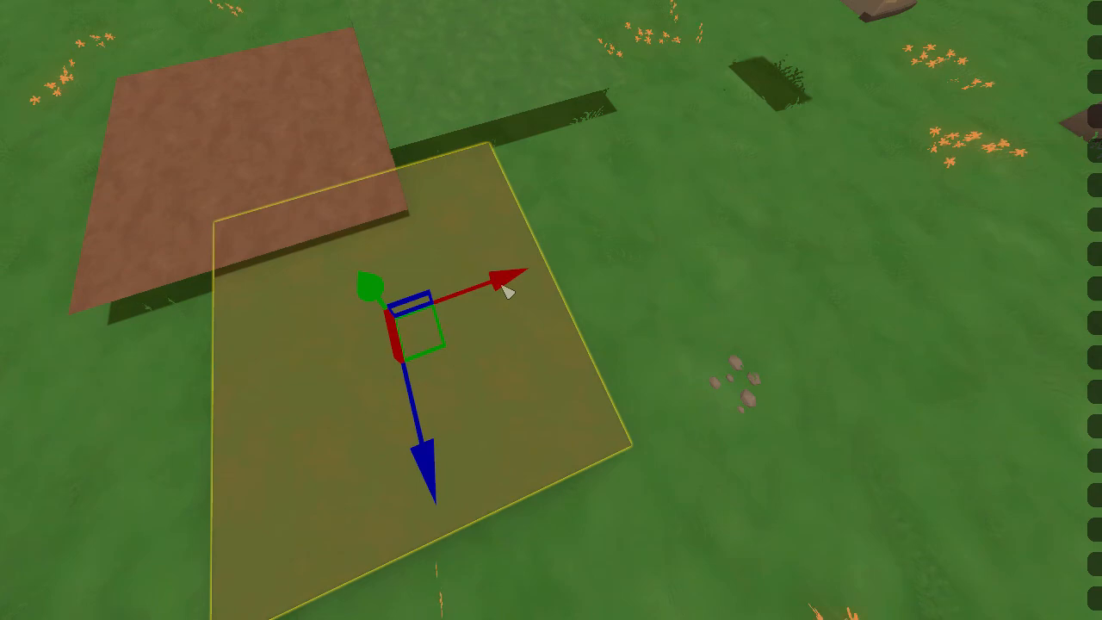
pyautogui.moveTo(507, 292); pyautogui.dragTo(607, 283)
pyautogui.moveTo(538, 448); pyautogui.dragTo(510, 387)
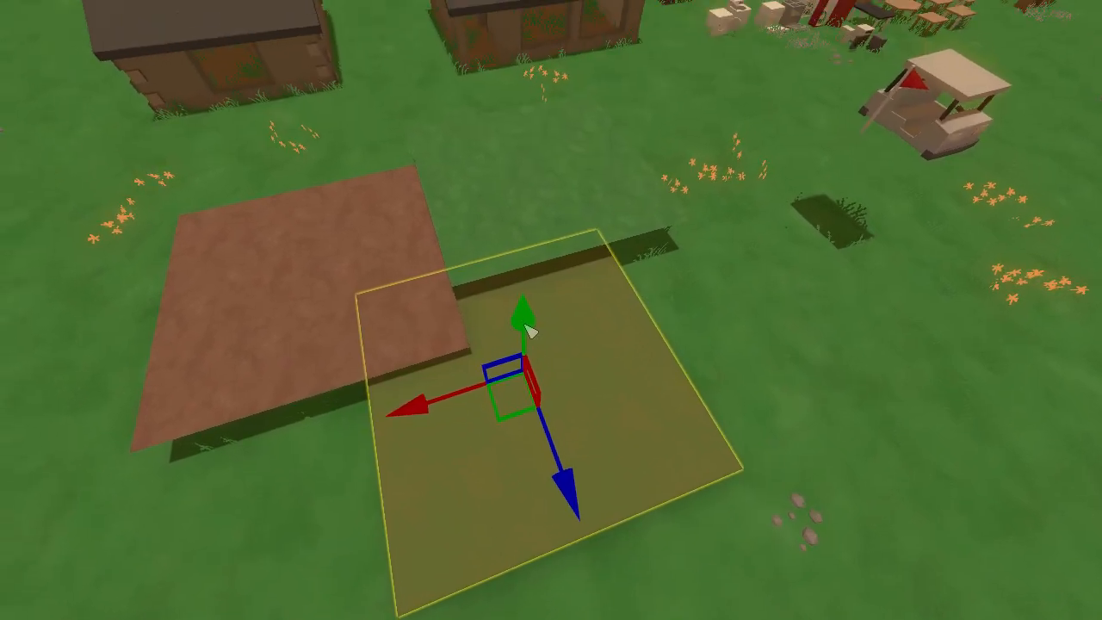
pyautogui.moveTo(468, 189); pyautogui.dragTo(463, 167)
pyautogui.moveTo(523, 303); pyautogui.dragTo(523, 324)
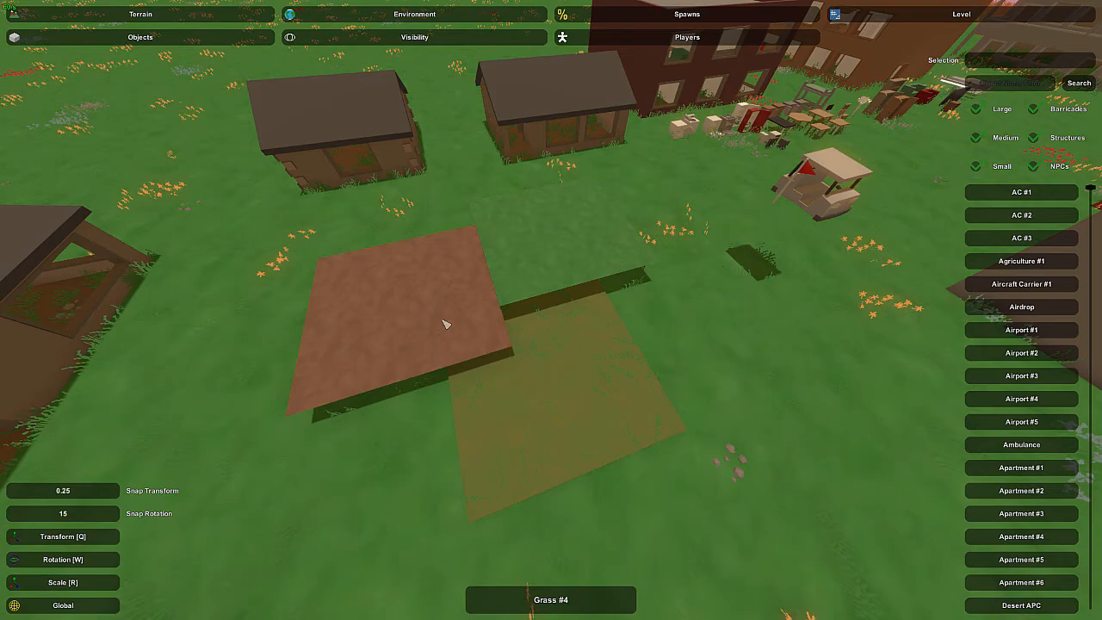
# Place a Russia Grass #2 tile in the empty field away from the buildings and lower it to ground level
pyautogui.moveTo(373, 305); pyautogui.dragTo(612, 307, button='right')
pyautogui.press('w')
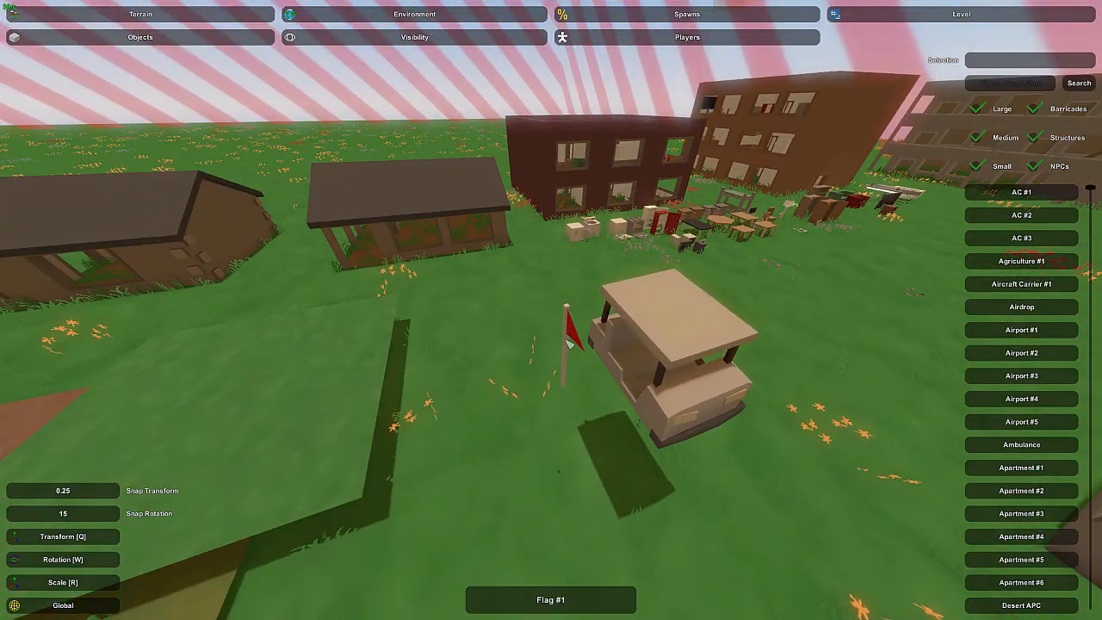
pyautogui.moveTo(575, 345)
pyautogui.mouseDown(button='right')
pyautogui.moveTo(465, 327)
pyautogui.moveTo(448, 297)
pyautogui.moveTo(452, 388)
pyautogui.moveTo(405, 374)
pyautogui.moveTo(689, 353)
pyautogui.moveTo(654, 232)
pyautogui.moveTo(579, 352)
pyautogui.mouseUp(button='right')
pyautogui.press('w')
pyautogui.press('s')
pyautogui.press('a')
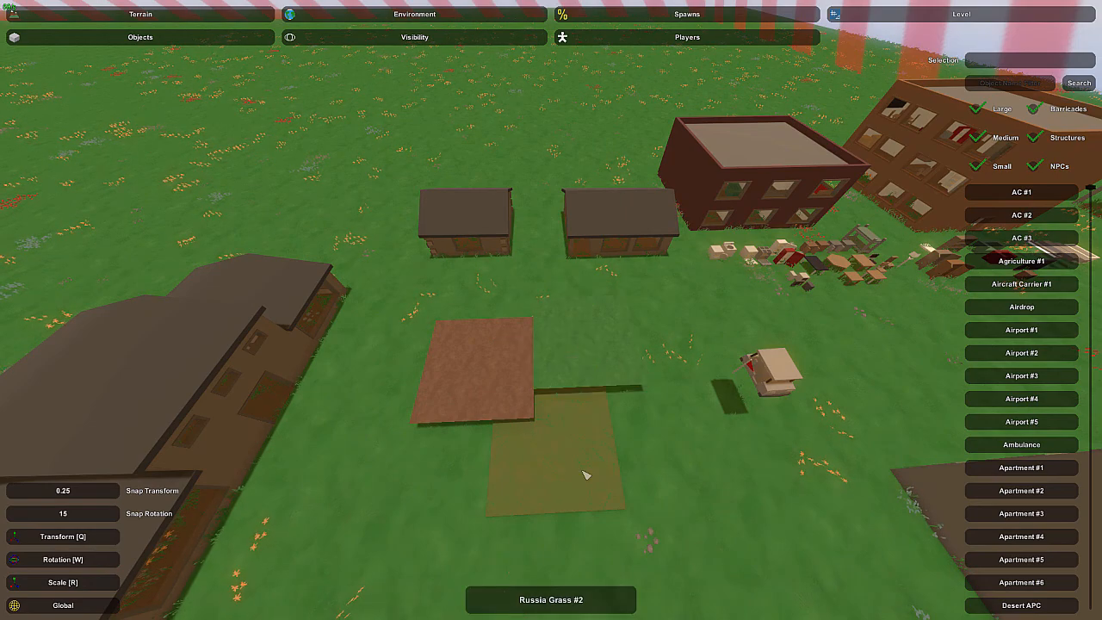
pyautogui.moveTo(586, 472); pyautogui.dragTo(577, 255, button='right')
pyautogui.press('w')
pyautogui.press('e')
pyautogui.press('d')
pyautogui.press('a')
pyautogui.press('w')
pyautogui.moveTo(578, 255); pyautogui.dragTo(590, 339)
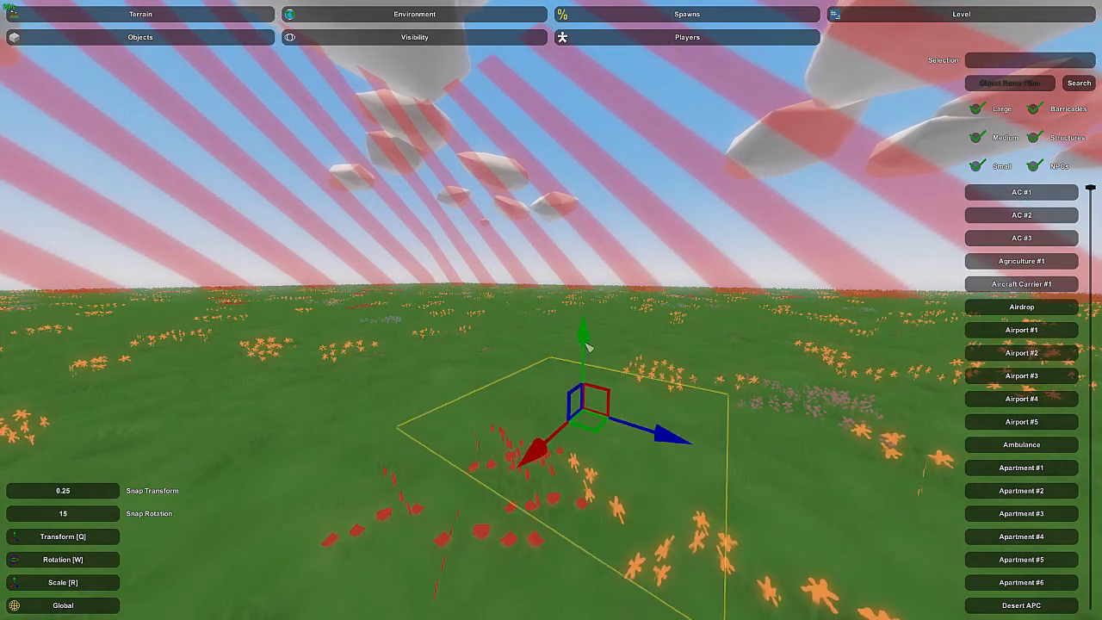
# Set the transform snap to 2 and place a copy of the tile edge to edge with the first one
pyautogui.press('s')
pyautogui.moveTo(591, 340); pyautogui.dragTo(570, 310, button='right')
pyautogui.press('a')
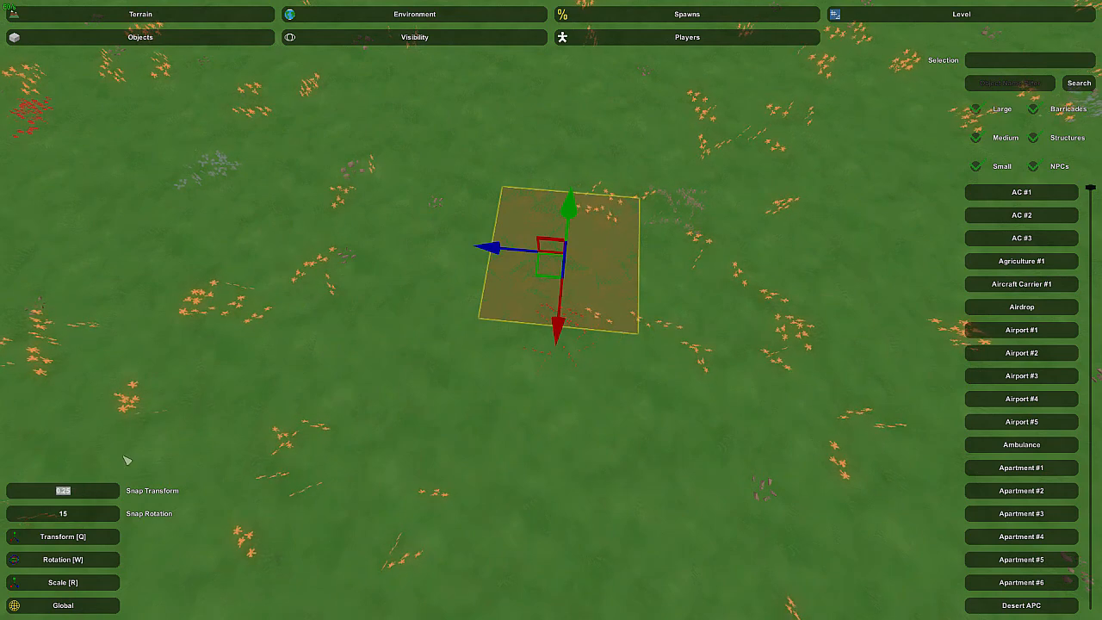
pyautogui.moveTo(551, 310)
pyautogui.mouseDown(button='right')
pyautogui.moveTo(551, 297)
pyautogui.moveTo(555, 331)
pyautogui.mouseUp(button='right')
pyautogui.press('w')
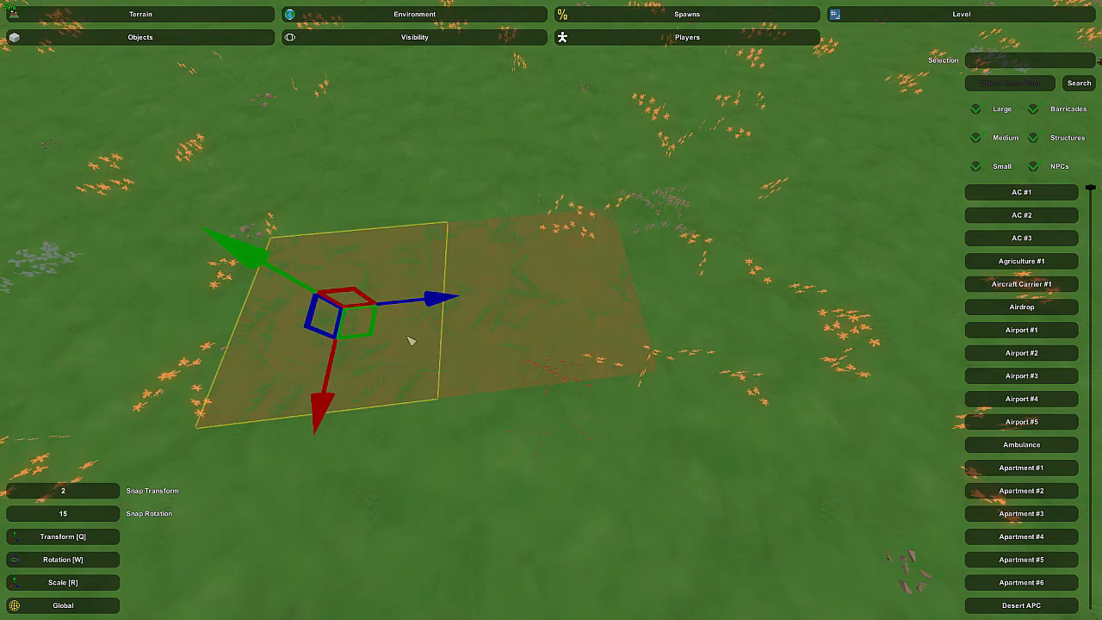
# Select both tiles and place a copy of the pair parallel to the original pair
pyautogui.moveTo(549, 367); pyautogui.dragTo(553, 312, button='right')
pyautogui.press('s')
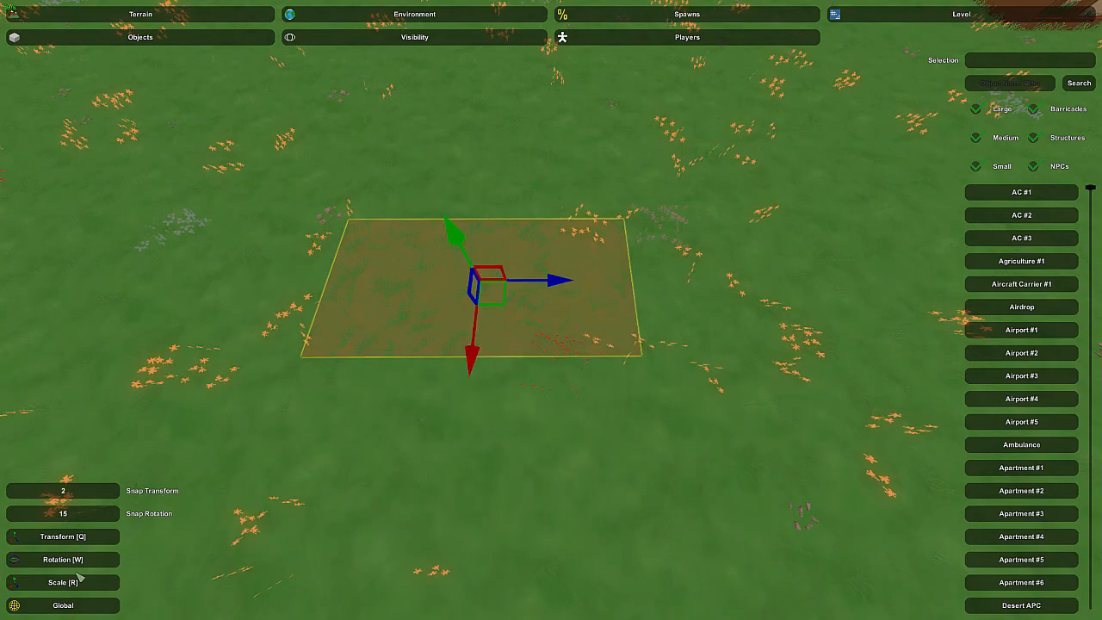
pyautogui.press('d')
pyautogui.moveTo(195, 485); pyautogui.dragTo(43, 456, button='right')
pyautogui.moveTo(551, 309); pyautogui.dragTo(553, 313, button='right')
pyautogui.press('s')
pyautogui.press('d')
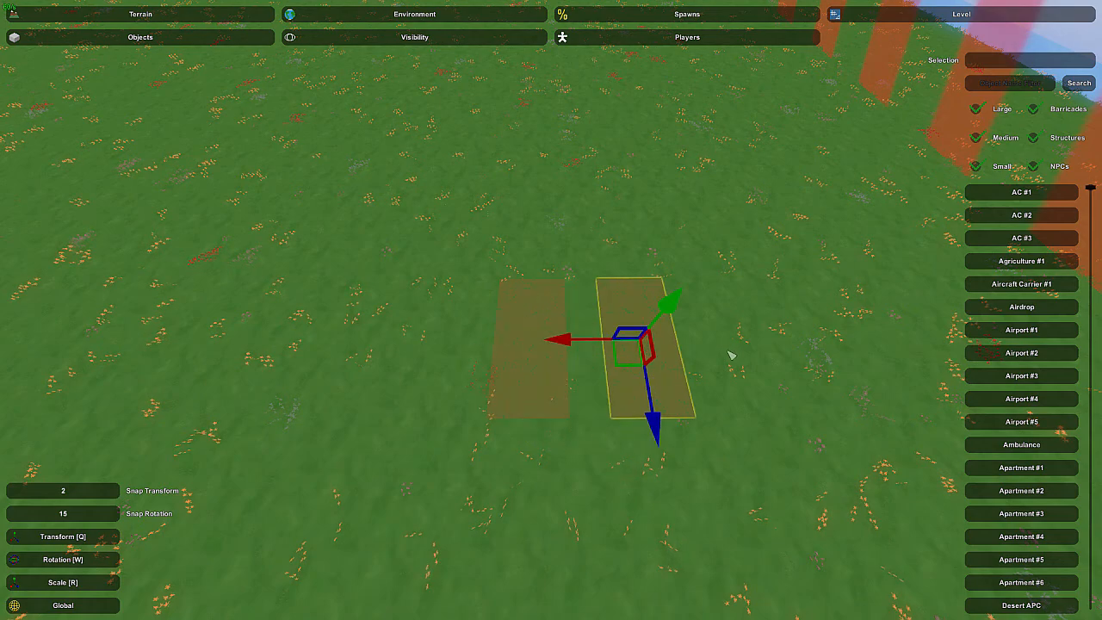
# Join the tile pairs into a square block and duplicate the block to build a larger square
pyautogui.keyDown('shift'); pyautogui.click(550, 406); pyautogui.keyUp('shift')
pyautogui.press('a')
pyautogui.moveTo(549, 406); pyautogui.dragTo(774, 396, button='right')
pyautogui.press('w')
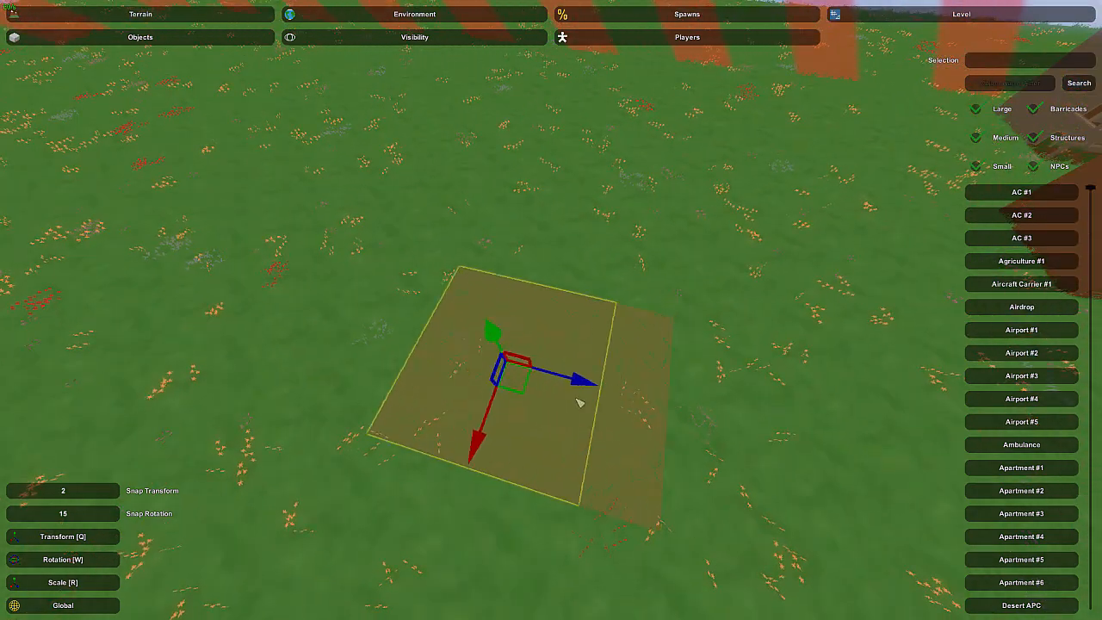
pyautogui.press('d')
pyautogui.moveTo(437, 379); pyautogui.dragTo(249, 344, button='right')
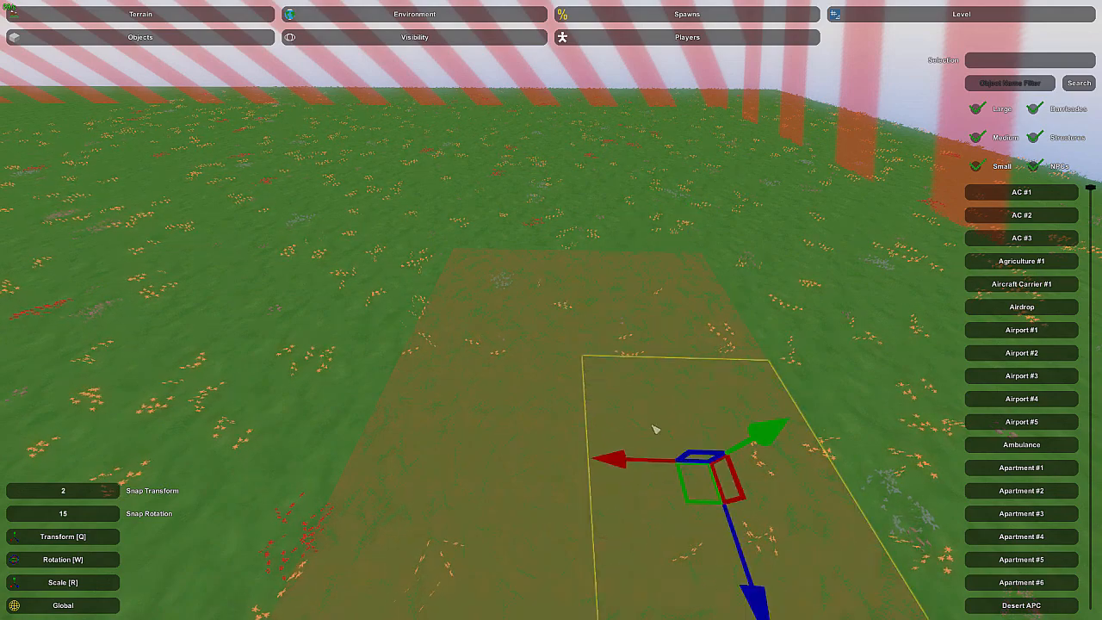
pyautogui.press('a')
pyautogui.moveTo(655, 430); pyautogui.dragTo(861, 495, button='right')
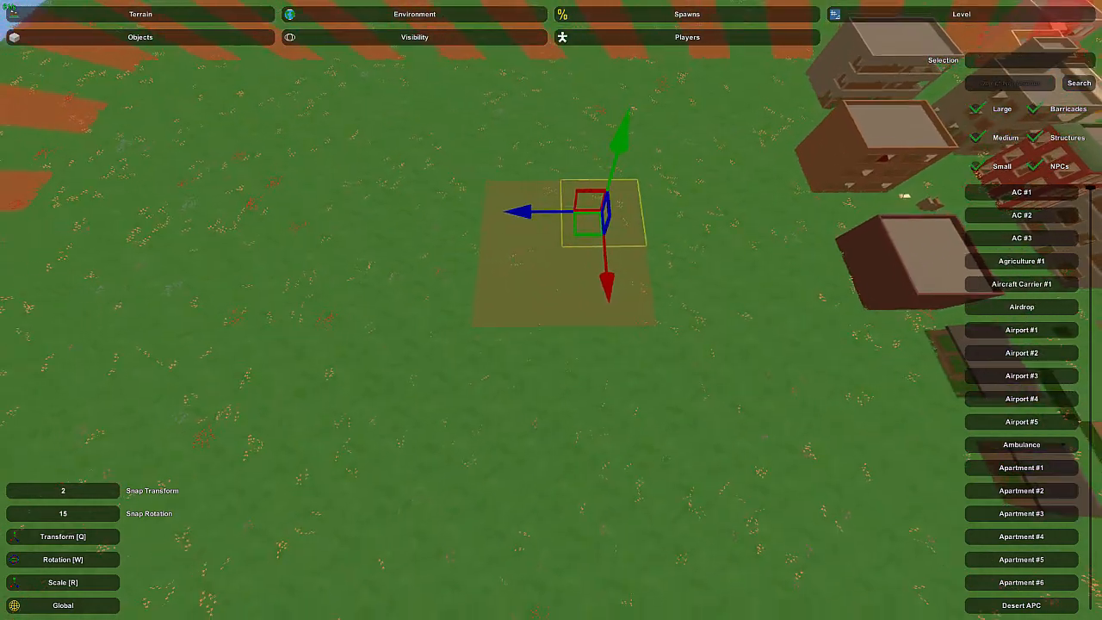
# Select the whole tile square and shift a copy of it sideways along its edge
pyautogui.moveTo(654, 405); pyautogui.dragTo(637, 381, button='right')
pyautogui.moveTo(635, 377); pyautogui.dragTo(472, 116)
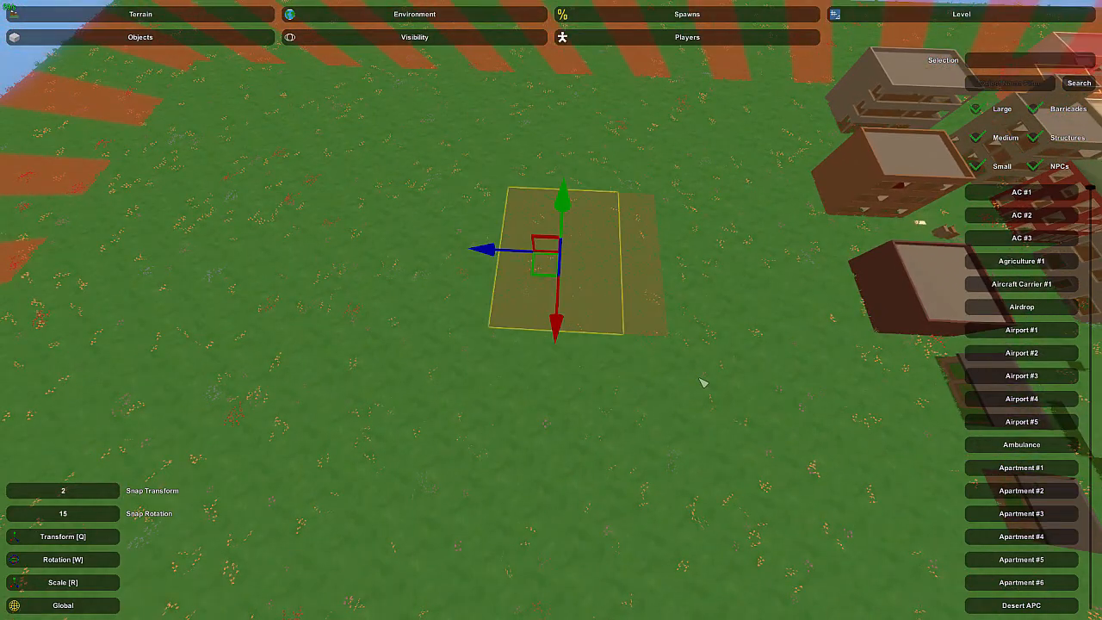
pyautogui.moveTo(626, 173); pyautogui.dragTo(624, 175)
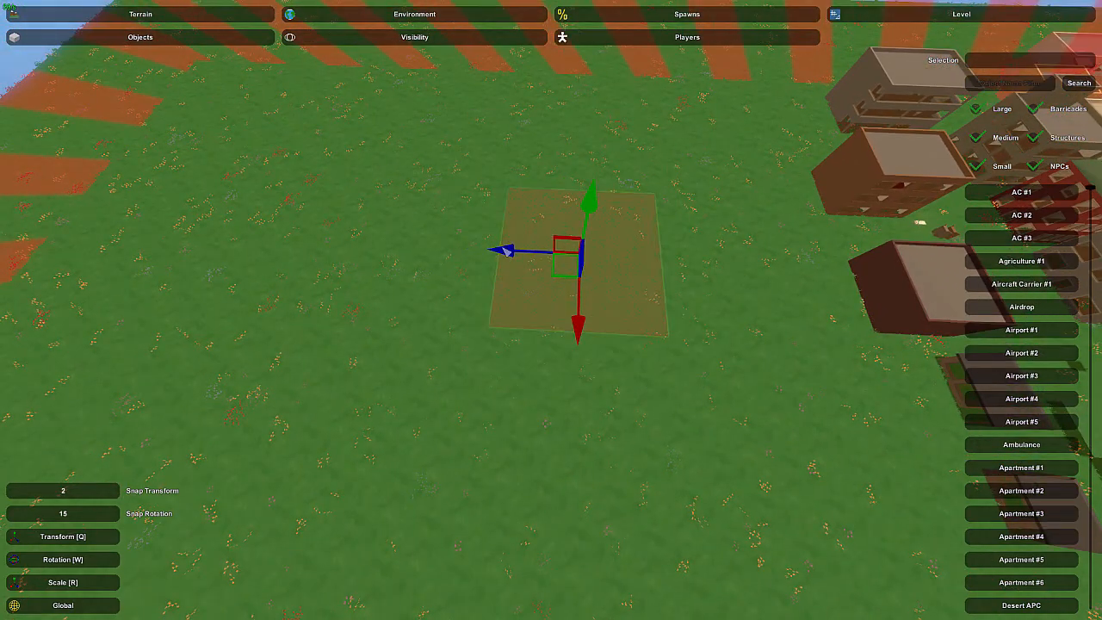
pyautogui.moveTo(345, 266); pyautogui.dragTo(336, 265)
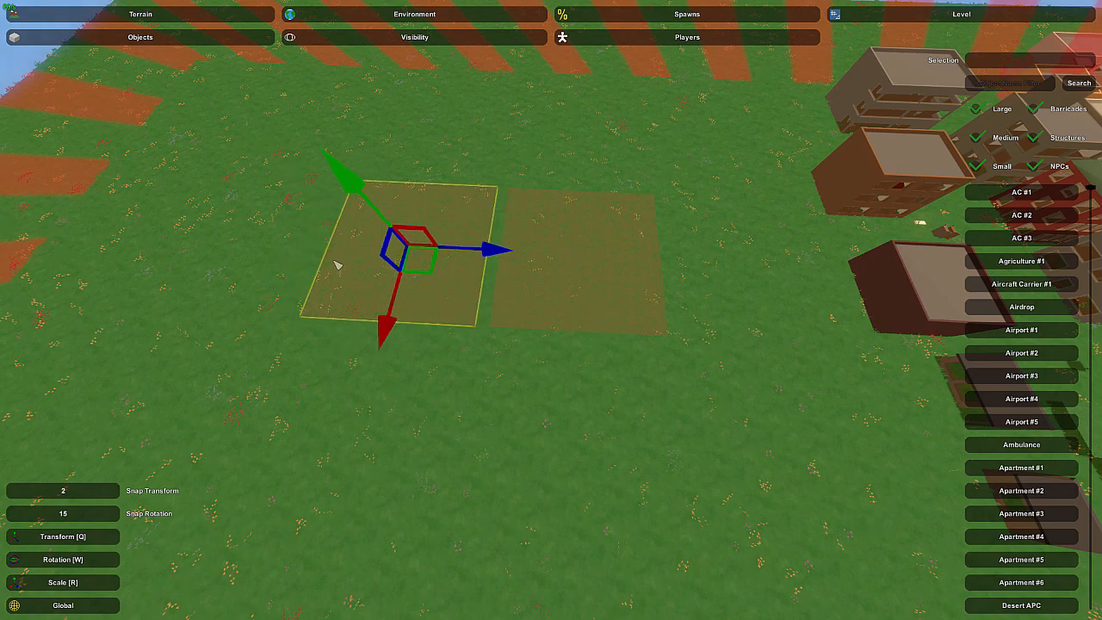
# Align the copied square with the original and duplicate the tiles again to enlarge the field
pyautogui.moveTo(718, 425); pyautogui.dragTo(289, 121)
pyautogui.moveTo(289, 121); pyautogui.dragTo(560, 380, button='right')
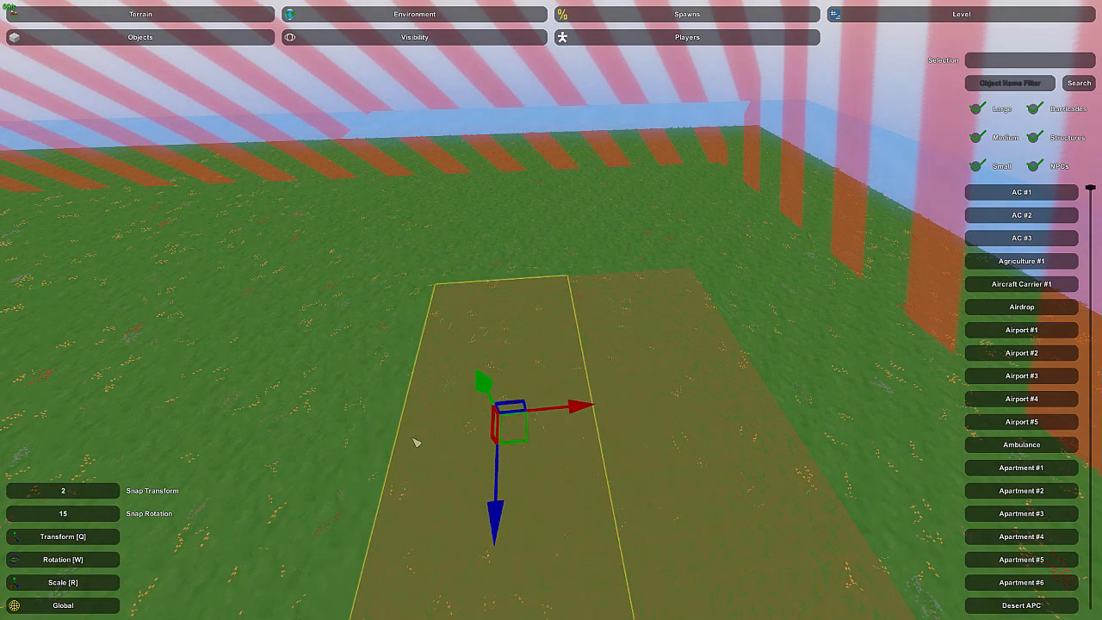
pyautogui.moveTo(415, 442); pyautogui.dragTo(574, 318, button='right')
pyautogui.click(562, 323)
pyautogui.press('w')
pyautogui.press('w')
pyautogui.press('s')
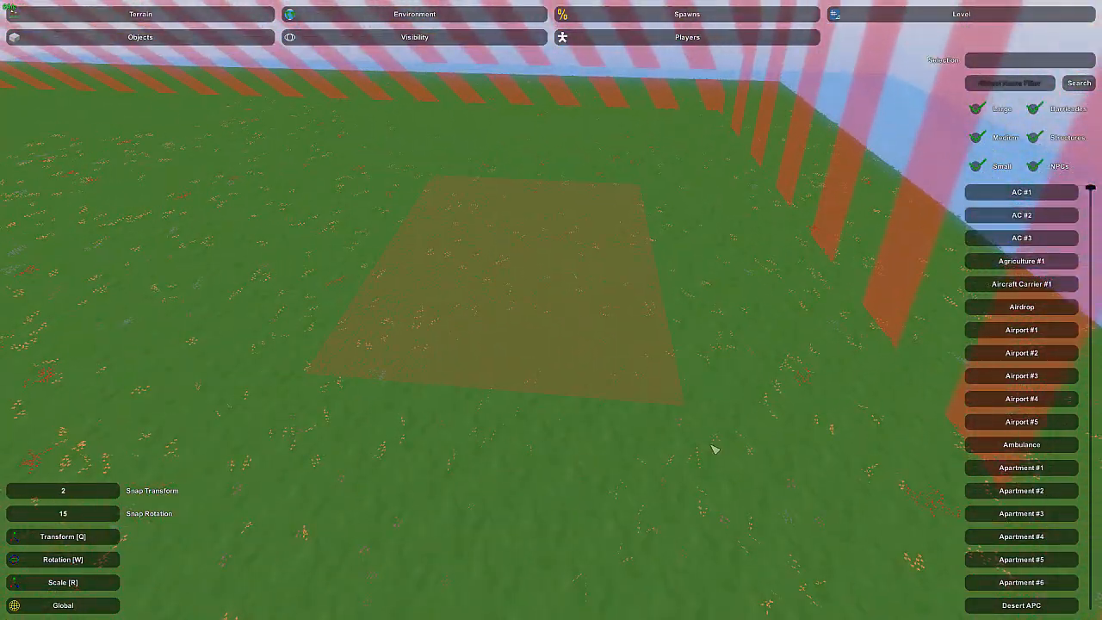
# Select the entire tile field and raise it slightly above the ground
pyautogui.moveTo(713, 448); pyautogui.dragTo(201, 107)
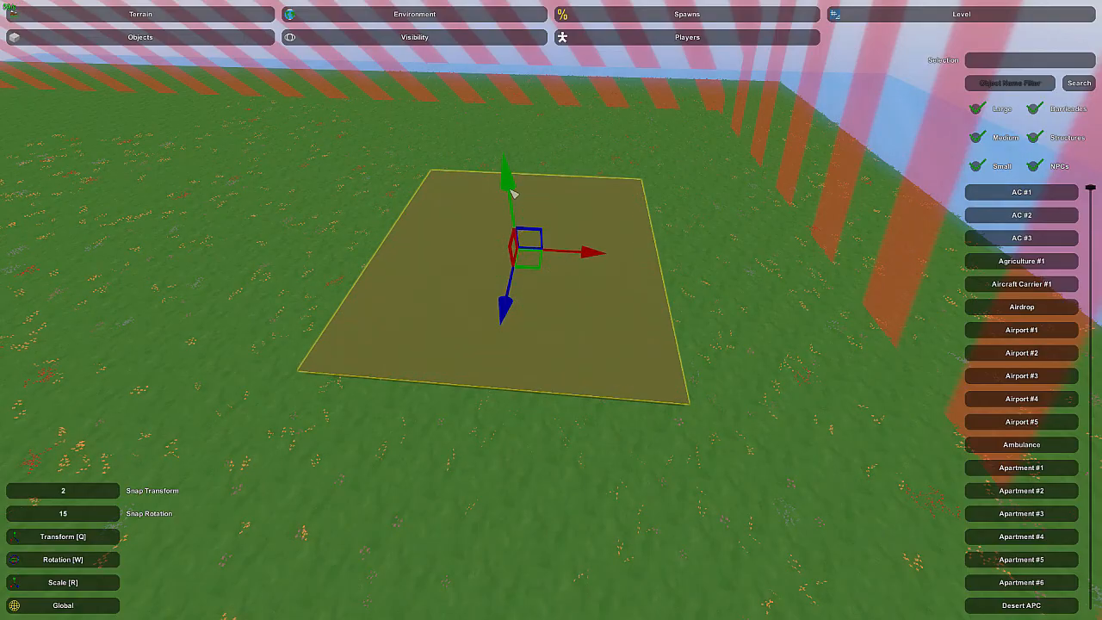
pyautogui.press('w')
pyautogui.moveTo(510, 190); pyautogui.dragTo(211, 253, button='right')
pyautogui.press('w')
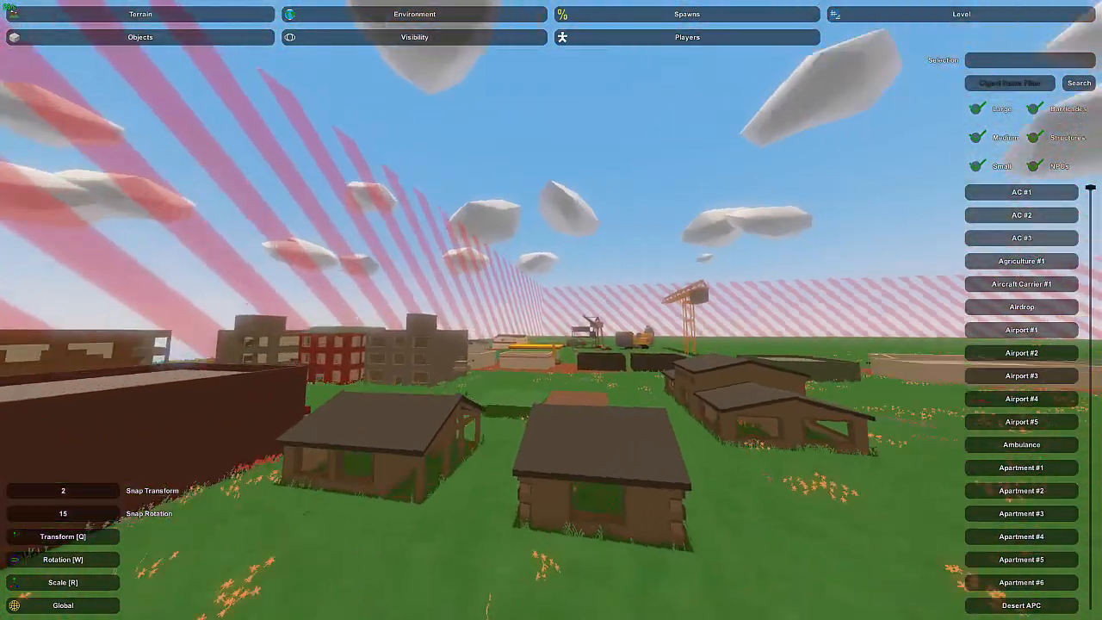
# Return to the tile field and switch to editing the terrain heights
pyautogui.moveTo(551, 309); pyautogui.dragTo(818, 378, button='right')
pyautogui.press('w')
pyautogui.moveTo(614, 175); pyautogui.dragTo(618, 186, button='right')
pyautogui.press('s')
pyautogui.click(187, 16)
pyautogui.click(141, 37)
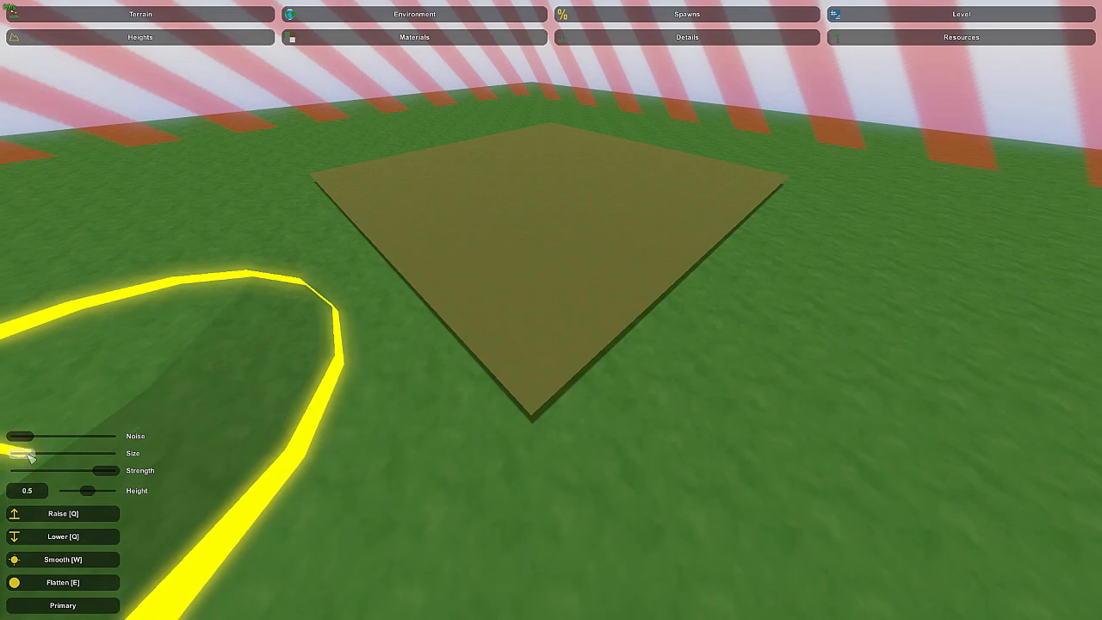
# Try to raise the terrain with the height brush along the near edge of the tile field
pyautogui.moveTo(446, 377); pyautogui.dragTo(611, 370, button='right')
pyautogui.press('w')
pyautogui.press('s')
pyautogui.press('d')
pyautogui.moveTo(730, 284)
pyautogui.mouseDown(button='right')
pyautogui.moveTo(750, 333)
pyautogui.moveTo(614, 332)
pyautogui.moveTo(637, 326)
pyautogui.mouseUp(button='right')
pyautogui.moveTo(659, 319)
pyautogui.mouseDown()
pyautogui.moveTo(680, 317)
pyautogui.moveTo(682, 275)
pyautogui.moveTo(580, 229)
pyautogui.moveTo(460, 310)
pyautogui.moveTo(544, 350)
pyautogui.moveTo(413, 366)
pyautogui.moveTo(711, 177)
pyautogui.moveTo(679, 222)
pyautogui.moveTo(470, 308)
pyautogui.mouseUp()
pyautogui.press('w')
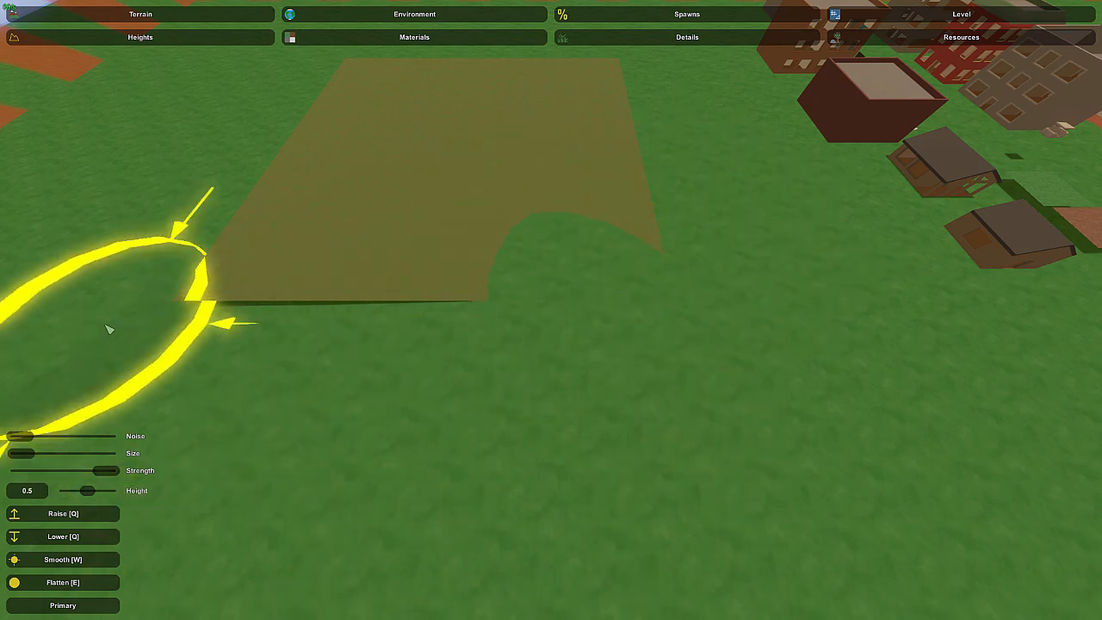
# Flatten the raised ground at the tile field's edge and build the terrain up over its corner again
pyautogui.press('e')
pyautogui.moveTo(293, 406); pyautogui.dragTo(544, 274)
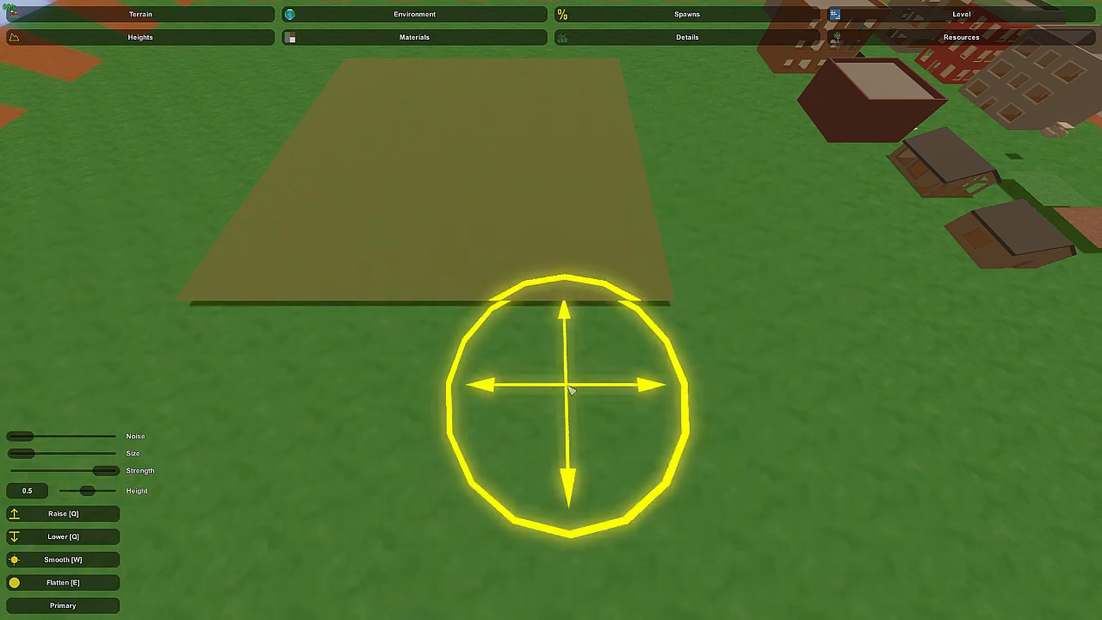
pyautogui.moveTo(774, 380)
pyautogui.mouseDown()
pyautogui.moveTo(595, 433)
pyautogui.moveTo(730, 366)
pyautogui.moveTo(564, 301)
pyautogui.mouseUp()
pyautogui.press('w')
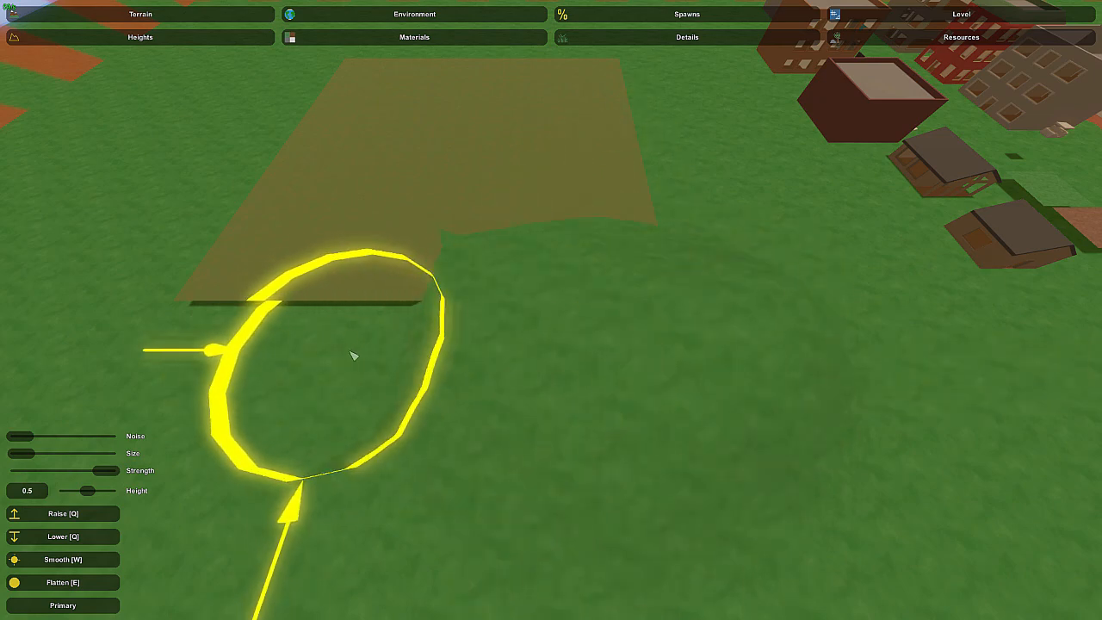
# Undo the latest terrain strokes, reduce the brush strength and choose the raise brush
pyautogui.hotkey('ctrl', 'z')
pyautogui.hotkey('ctrl', 'z')
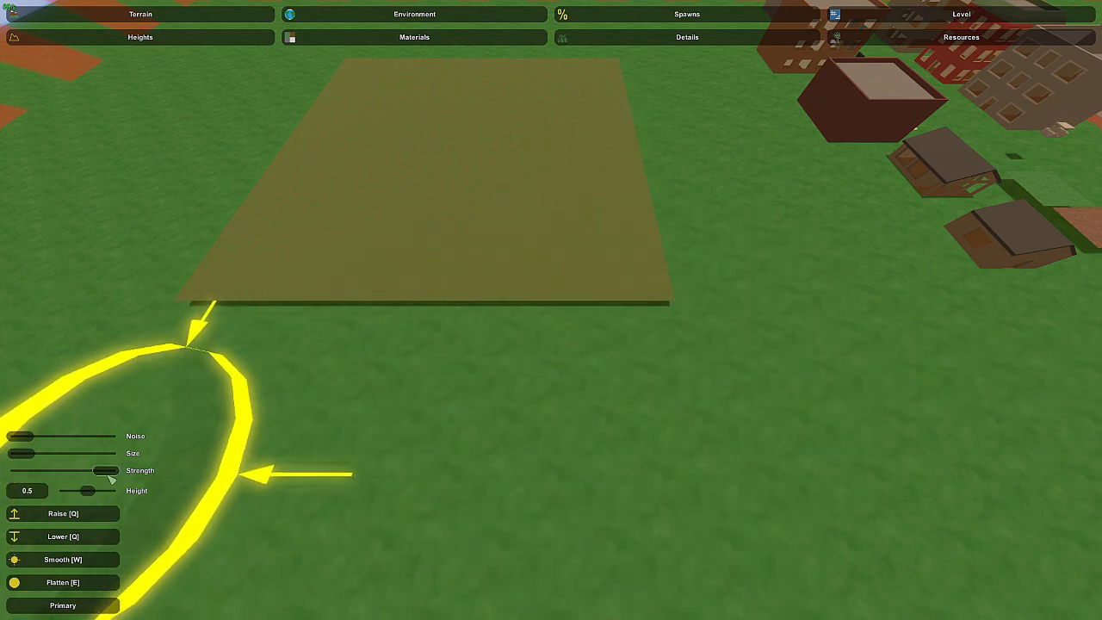
pyautogui.press('q')
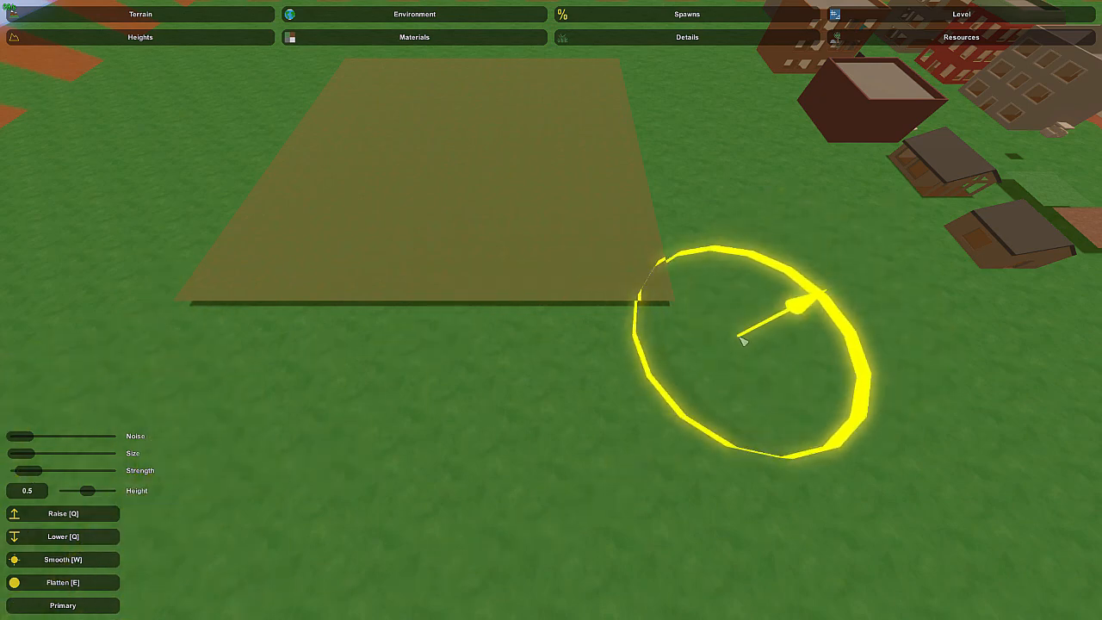
# Raise the terrain over all sides of the tile field so that grass covers its straight borders
pyautogui.moveTo(743, 339)
pyautogui.mouseDown()
pyautogui.moveTo(655, 359)
pyautogui.moveTo(683, 356)
pyautogui.moveTo(419, 369)
pyautogui.moveTo(241, 344)
pyautogui.moveTo(191, 312)
pyautogui.mouseUp()
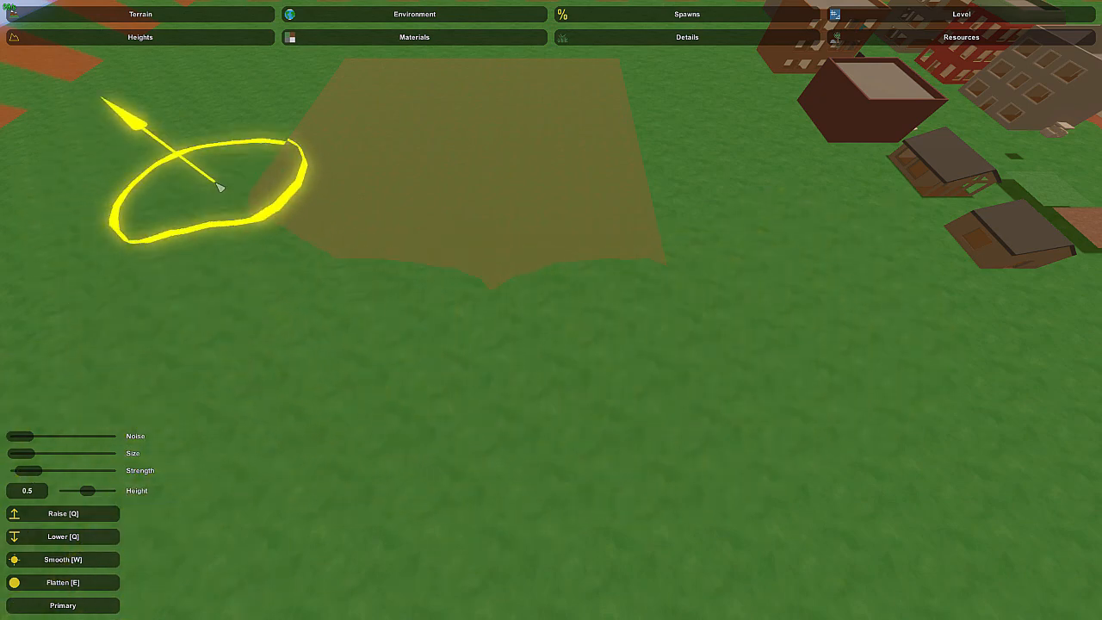
pyautogui.moveTo(318, 155); pyautogui.dragTo(78, 224, button='right')
pyautogui.press('d')
pyautogui.moveTo(551, 310)
pyautogui.mouseDown(button='right')
pyautogui.moveTo(551, 112)
pyautogui.moveTo(512, 155)
pyautogui.mouseUp(button='right')
pyautogui.press('w')
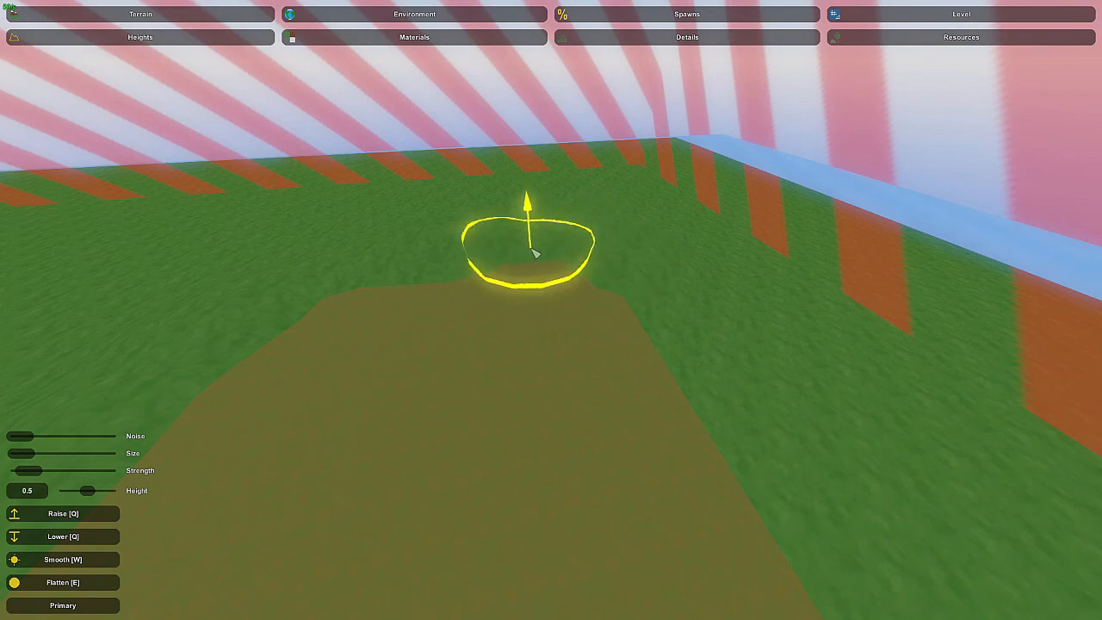
pyautogui.press('s')
pyautogui.moveTo(669, 273)
pyautogui.mouseDown(button='right')
pyautogui.moveTo(741, 278)
pyautogui.moveTo(801, 336)
pyautogui.moveTo(551, 310)
pyautogui.mouseUp(button='right')
pyautogui.moveTo(556, 315)
pyautogui.mouseDown()
pyautogui.moveTo(750, 300)
pyautogui.moveTo(818, 272)
pyautogui.mouseUp()
pyautogui.moveTo(766, 172)
pyautogui.mouseDown()
pyautogui.moveTo(791, 233)
pyautogui.moveTo(755, 141)
pyautogui.mouseUp()
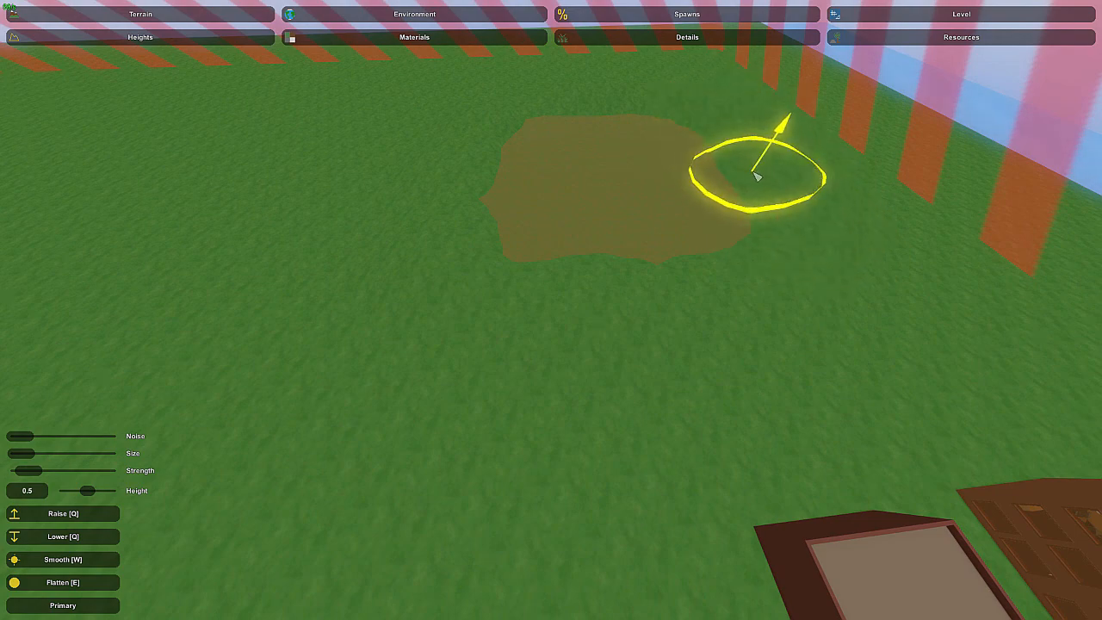
# Even out the raised terrain along one side of the tile field with the height brush
pyautogui.moveTo(753, 172); pyautogui.dragTo(800, 103, button='right')
pyautogui.press('w')
pyautogui.press('w')
pyautogui.moveTo(573, 304)
pyautogui.mouseDown(button='right')
pyautogui.moveTo(473, 312)
pyautogui.moveTo(430, 271)
pyautogui.moveTo(381, 269)
pyautogui.moveTo(433, 274)
pyautogui.moveTo(540, 320)
pyautogui.moveTo(115, 281)
pyautogui.moveTo(205, 298)
pyautogui.moveTo(196, 370)
pyautogui.mouseUp(button='right')
pyautogui.press('w')
pyautogui.press('w')
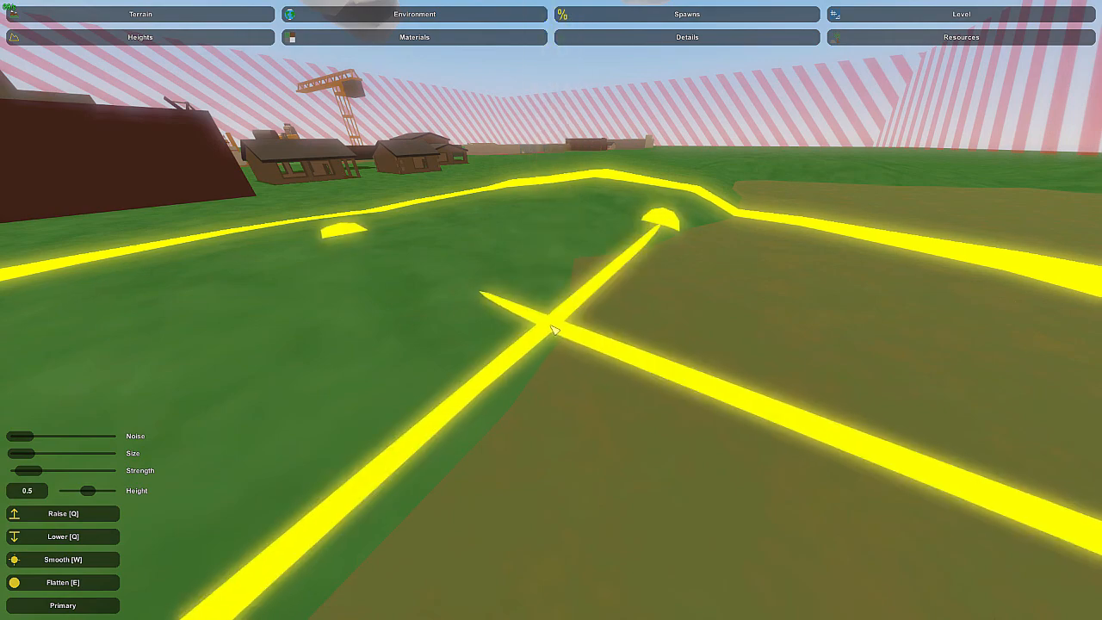
pyautogui.moveTo(554, 355); pyautogui.dragTo(549, 341)
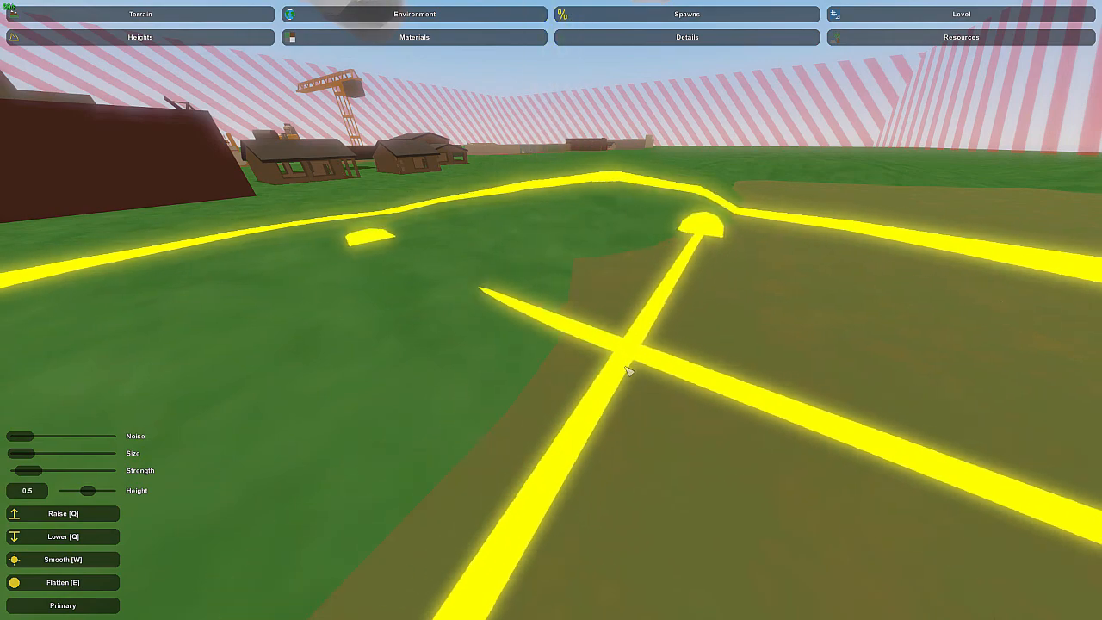
# Adjust the brush size and rework the uneven terrain around the tile field's corners
pyautogui.moveTo(563, 450); pyautogui.dragTo(508, 495, button='right')
pyautogui.press('s')
pyautogui.moveTo(551, 309)
pyautogui.mouseDown(button='right')
pyautogui.moveTo(519, 334)
pyautogui.moveTo(559, 346)
pyautogui.moveTo(577, 335)
pyautogui.mouseUp(button='right')
pyautogui.press('w')
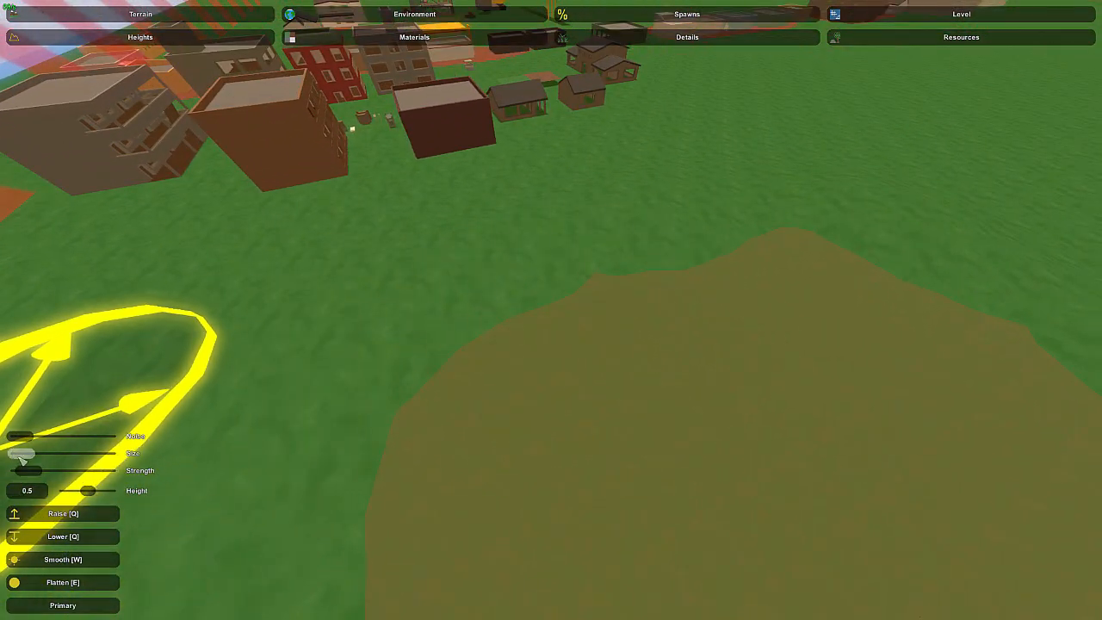
pyautogui.moveTo(24, 454); pyautogui.dragTo(22, 454)
pyautogui.moveTo(370, 340)
pyautogui.mouseDown(button='right')
pyautogui.moveTo(348, 306)
pyautogui.moveTo(354, 340)
pyautogui.mouseUp(button='right')
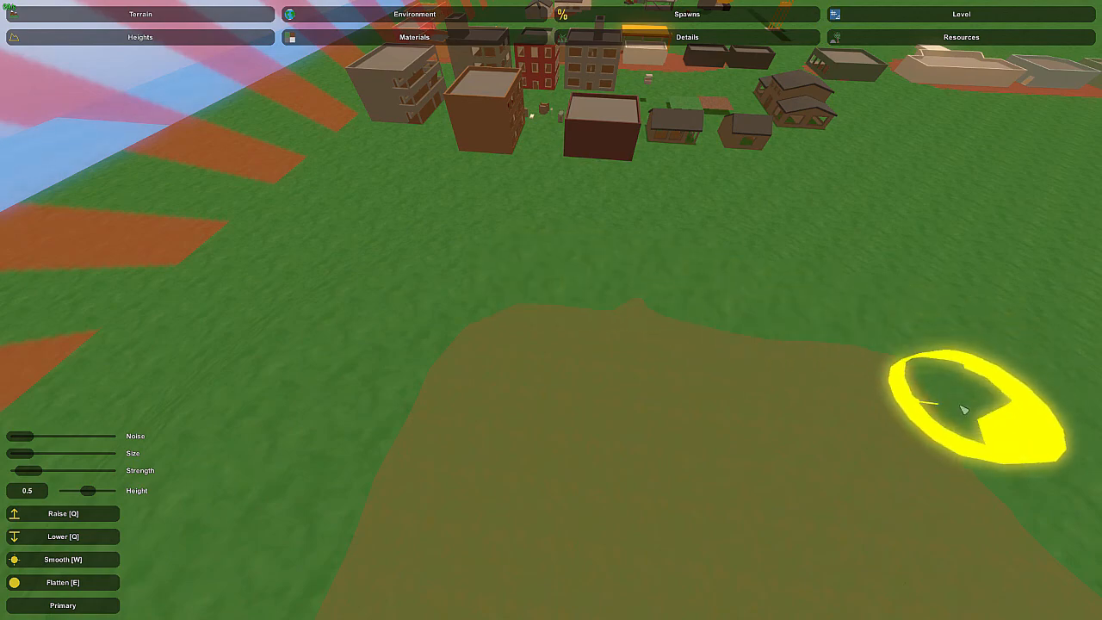
pyautogui.moveTo(964, 408); pyautogui.dragTo(1024, 405, button='right')
pyautogui.press('w')
pyautogui.moveTo(551, 310)
pyautogui.mouseDown(button='right')
pyautogui.moveTo(603, 280)
pyautogui.moveTo(595, 310)
pyautogui.mouseUp(button='right')
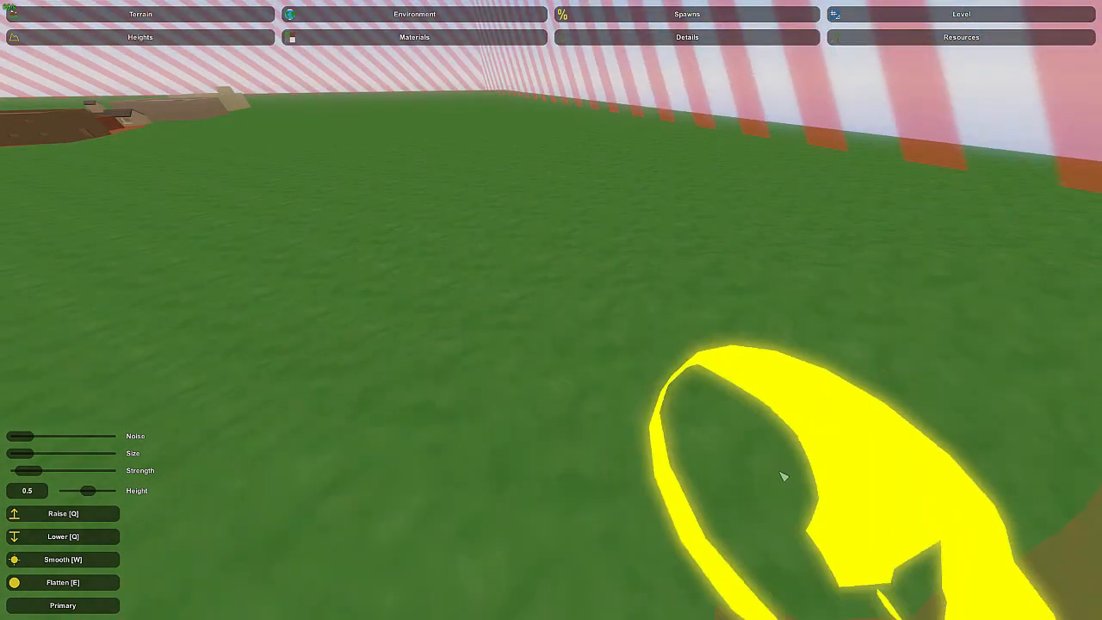
pyautogui.moveTo(782, 474); pyautogui.dragTo(757, 418, button='right')
pyautogui.moveTo(551, 310)
pyautogui.mouseDown(button='right')
pyautogui.moveTo(413, 379)
pyautogui.moveTo(549, 312)
pyautogui.mouseUp(button='right')
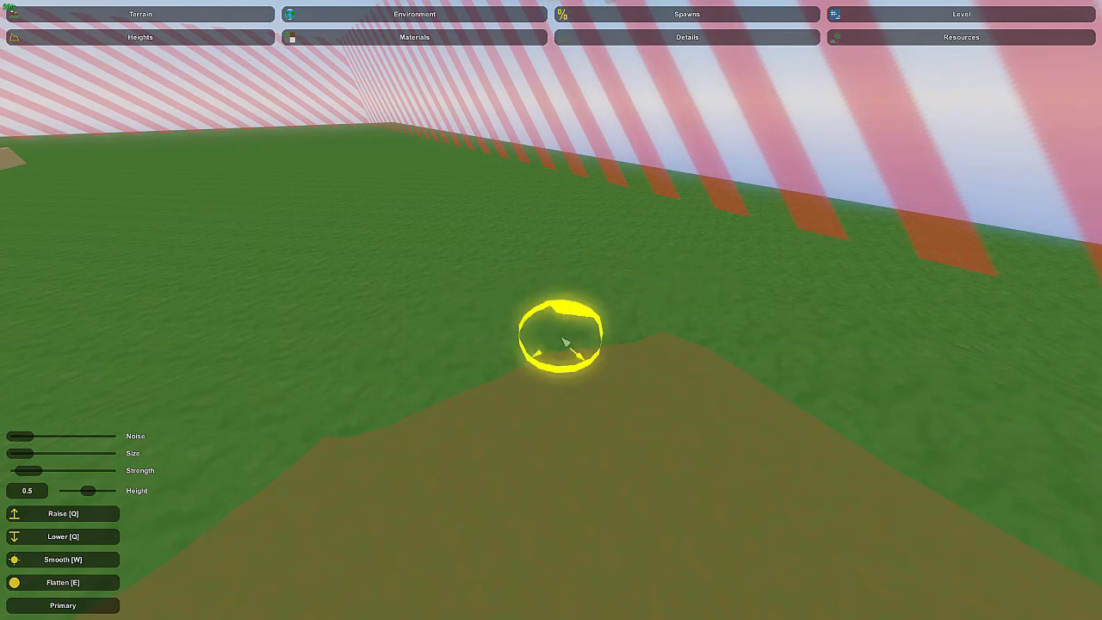
pyautogui.moveTo(995, 468)
pyautogui.mouseDown(button='right')
pyautogui.moveTo(519, 289)
pyautogui.moveTo(541, 297)
pyautogui.mouseUp(button='right')
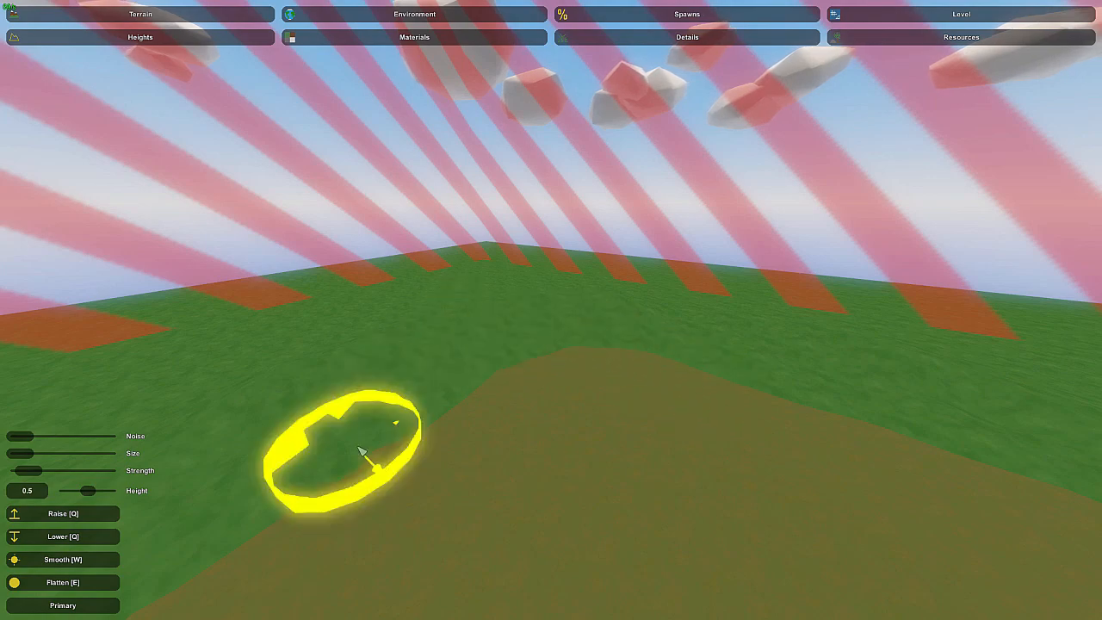
# Readjust the brush size and shape the terrain along the remaining edge into a rounded field outline
pyautogui.moveTo(370, 448); pyautogui.dragTo(418, 319, button='right')
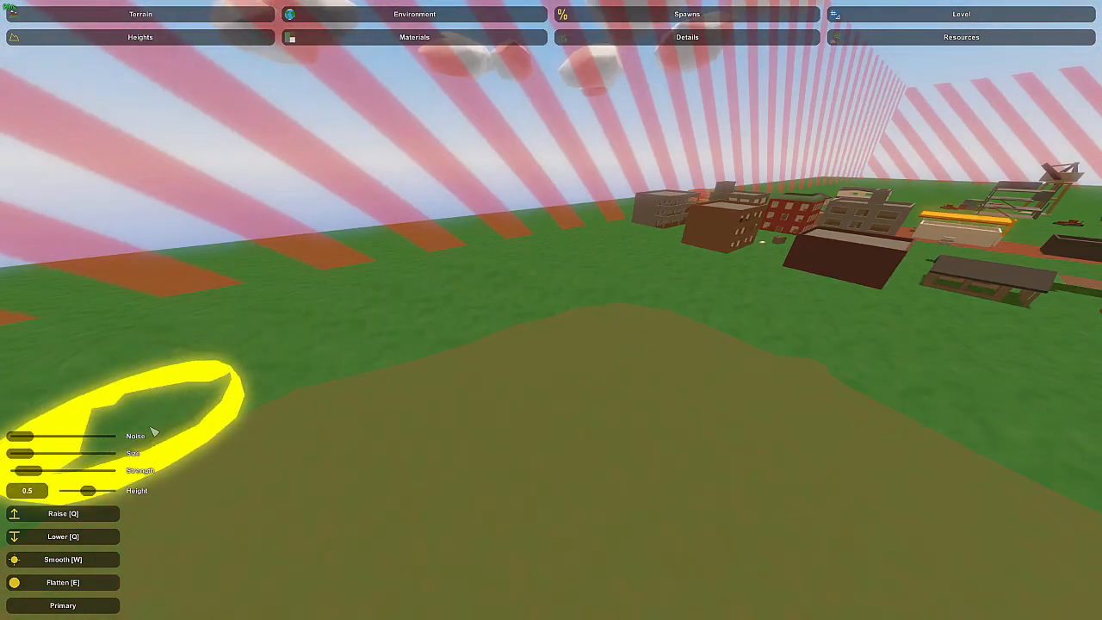
pyautogui.moveTo(152, 430); pyautogui.dragTo(26, 431, button='right')
pyautogui.moveTo(1012, 420); pyautogui.dragTo(1011, 516, button='right')
pyautogui.moveTo(19, 456); pyautogui.dragTo(21, 457)
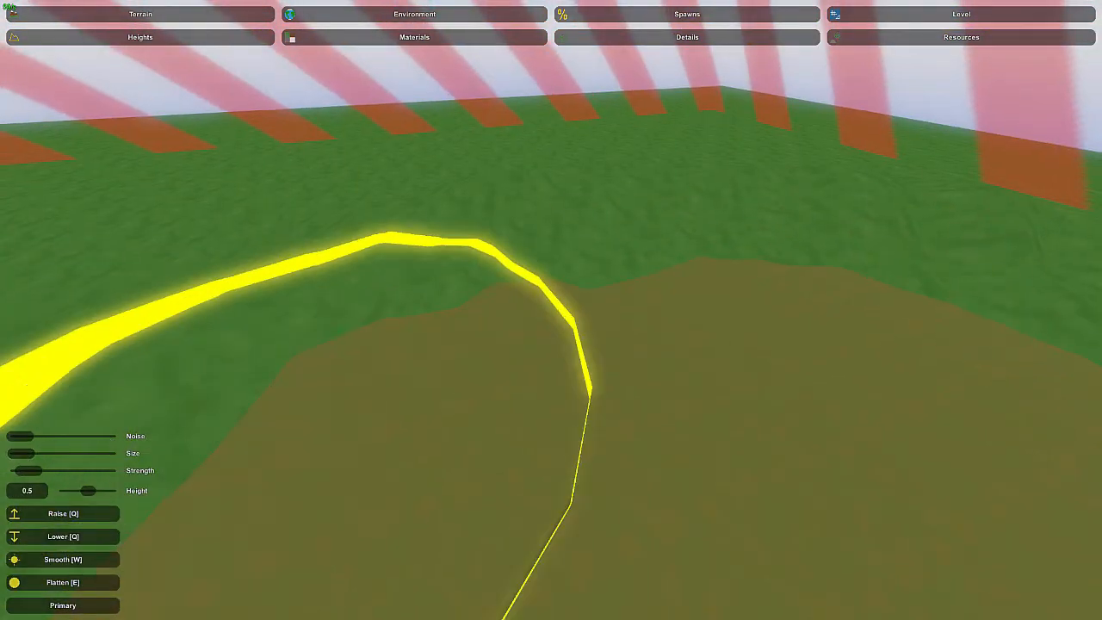
pyautogui.moveTo(258, 456)
pyautogui.mouseDown(button='right')
pyautogui.moveTo(138, 413)
pyautogui.moveTo(164, 499)
pyautogui.mouseUp(button='right')
pyautogui.moveTo(451, 334); pyautogui.dragTo(526, 308, button='right')
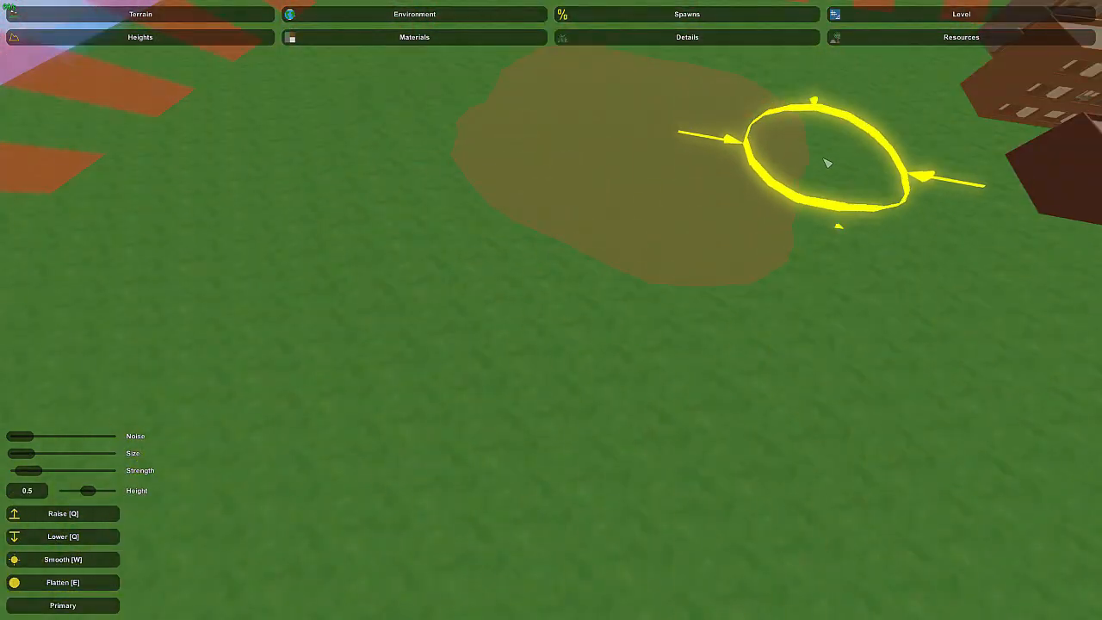
# Smooth the terrain around the rounded field's border to soften its remaining dents and ridges
pyautogui.moveTo(860, 297)
pyautogui.mouseDown(button='right')
pyautogui.moveTo(831, 198)
pyautogui.moveTo(870, 250)
pyautogui.moveTo(725, 242)
pyautogui.mouseUp(button='right')
pyautogui.press('w')
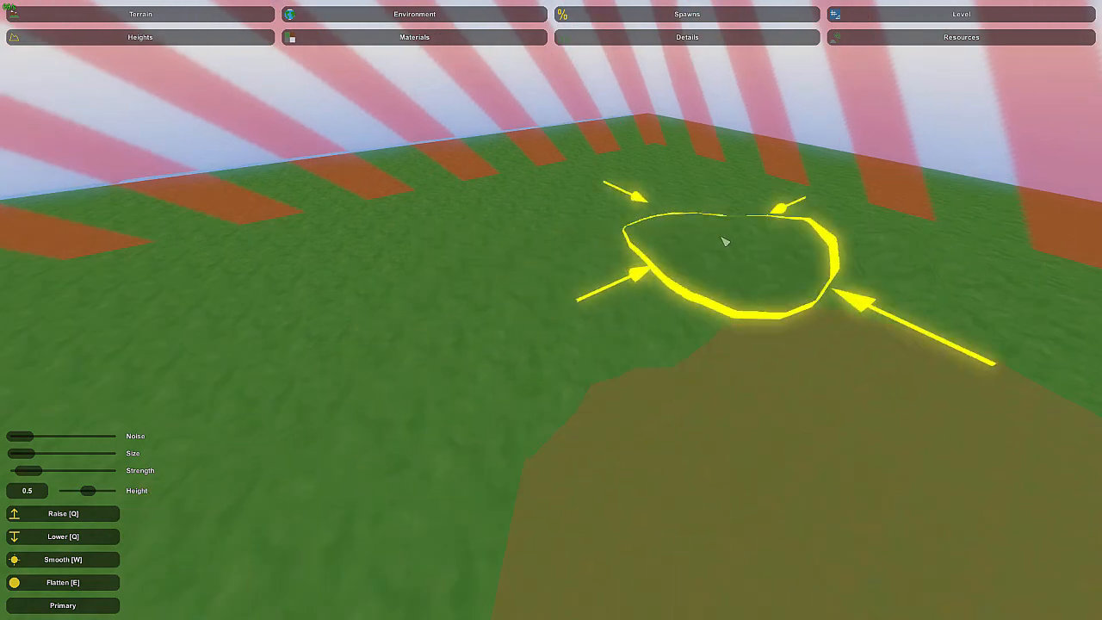
pyautogui.moveTo(725, 316)
pyautogui.mouseDown(button='right')
pyautogui.moveTo(912, 314)
pyautogui.moveTo(852, 259)
pyautogui.moveTo(861, 241)
pyautogui.moveTo(568, 211)
pyautogui.moveTo(465, 172)
pyautogui.moveTo(568, 202)
pyautogui.moveTo(556, 312)
pyautogui.mouseUp(button='right')
pyautogui.press('w')
pyautogui.press('w')
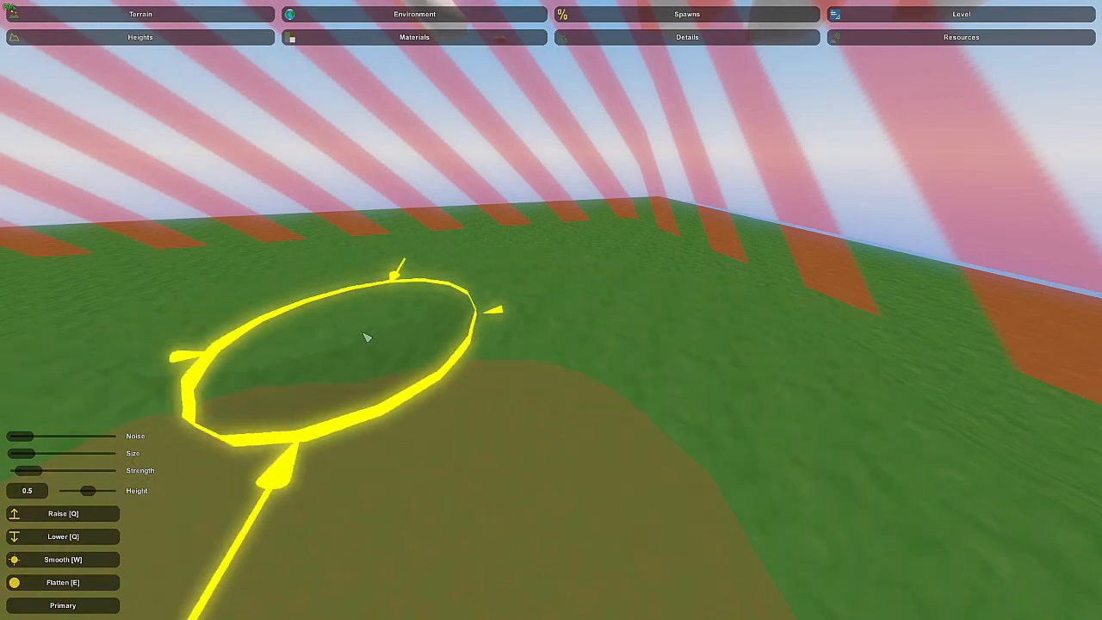
pyautogui.moveTo(366, 337); pyautogui.dragTo(476, 320, button='right')
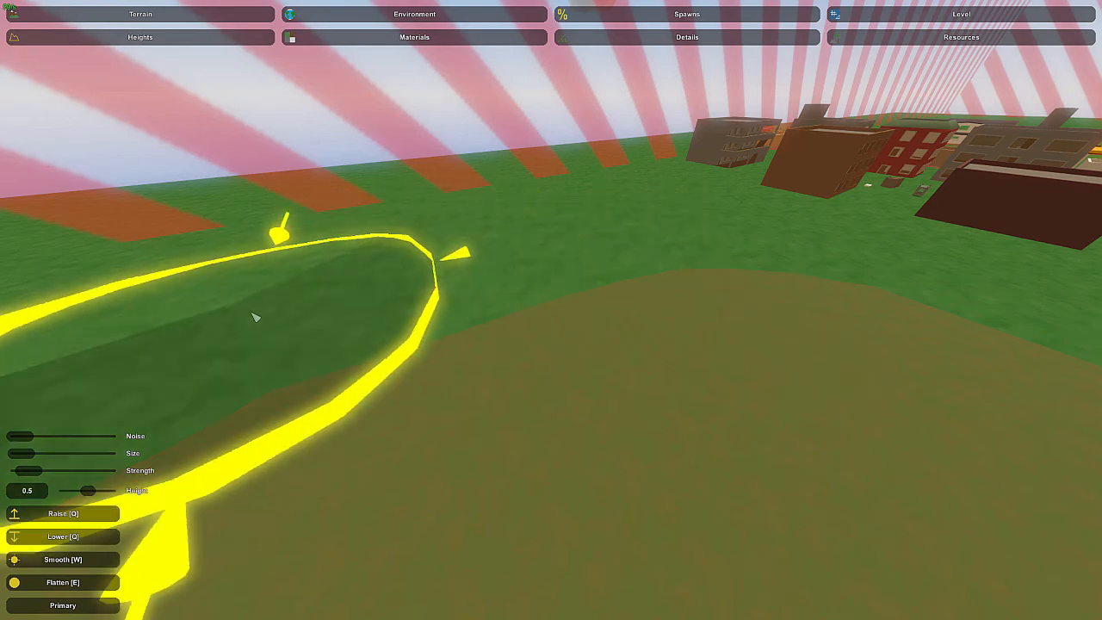
pyautogui.moveTo(952, 301)
pyautogui.mouseDown(button='right')
pyautogui.moveTo(1003, 302)
pyautogui.moveTo(1067, 262)
pyautogui.moveTo(1071, 297)
pyautogui.moveTo(964, 335)
pyautogui.moveTo(865, 354)
pyautogui.moveTo(859, 338)
pyautogui.mouseUp(button='right')
pyautogui.press('w')
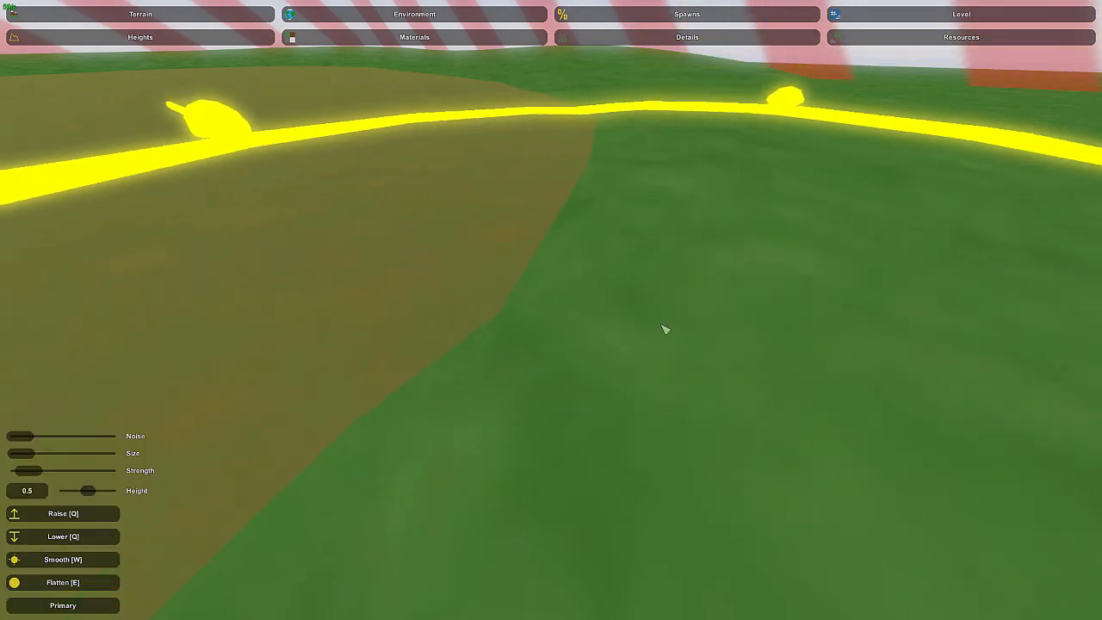
pyautogui.moveTo(664, 327)
pyautogui.mouseDown(button='right')
pyautogui.moveTo(620, 331)
pyautogui.moveTo(602, 315)
pyautogui.mouseUp(button='right')
pyautogui.press('s')
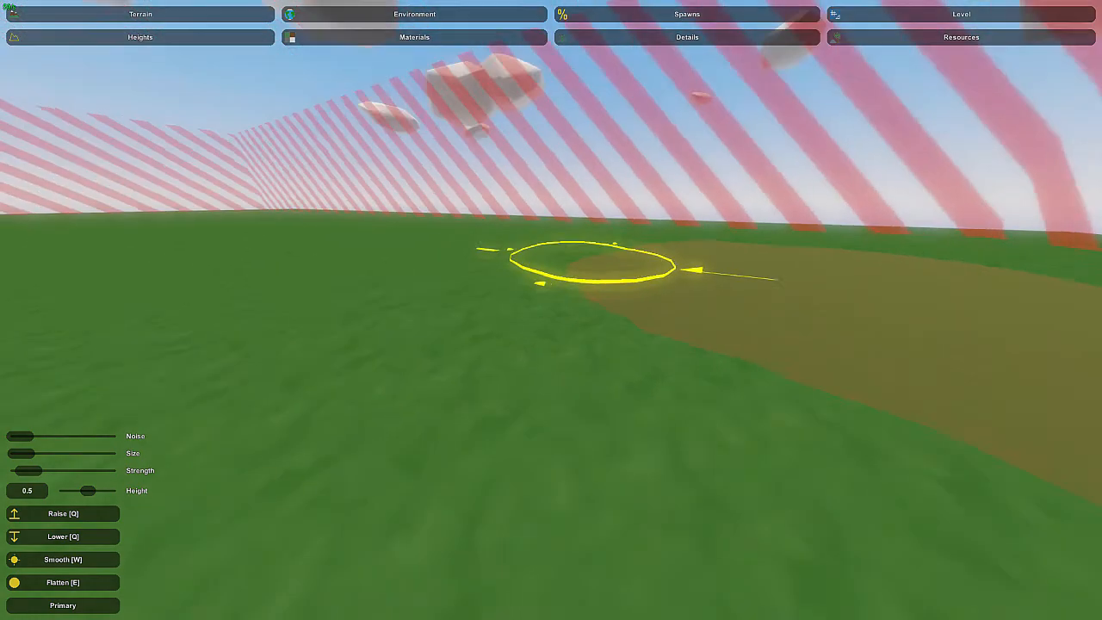
# Examine the blended border of the field from ground level and from above
pyautogui.press('w')
pyautogui.moveTo(593, 263)
pyautogui.mouseDown(button='right')
pyautogui.moveTo(611, 234)
pyautogui.moveTo(697, 225)
pyautogui.mouseUp(button='right')
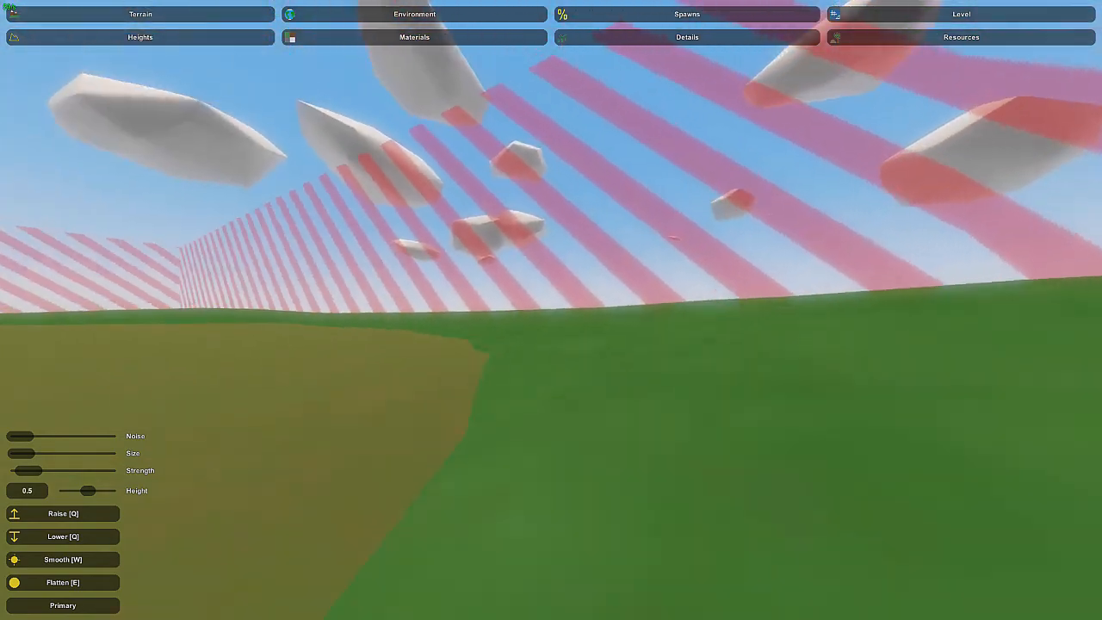
pyautogui.press('w')
pyautogui.moveTo(551, 310); pyautogui.dragTo(418, 310, button='right')
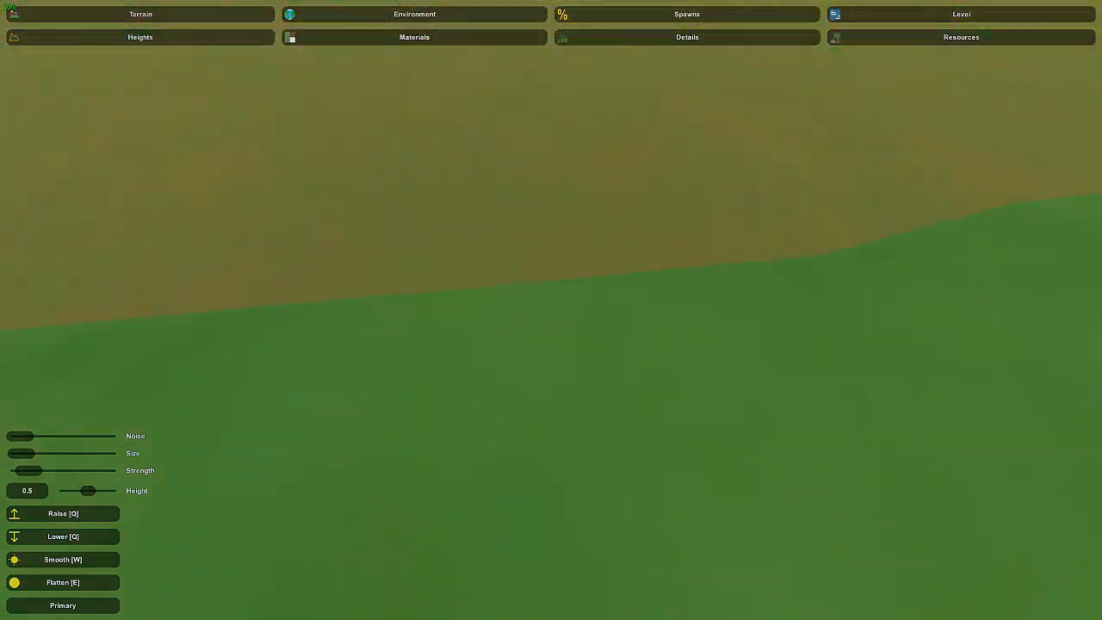
pyautogui.press('w')
pyautogui.moveTo(550, 310); pyautogui.dragTo(478, 332, button='right')
pyautogui.press('w')
pyautogui.press('s')
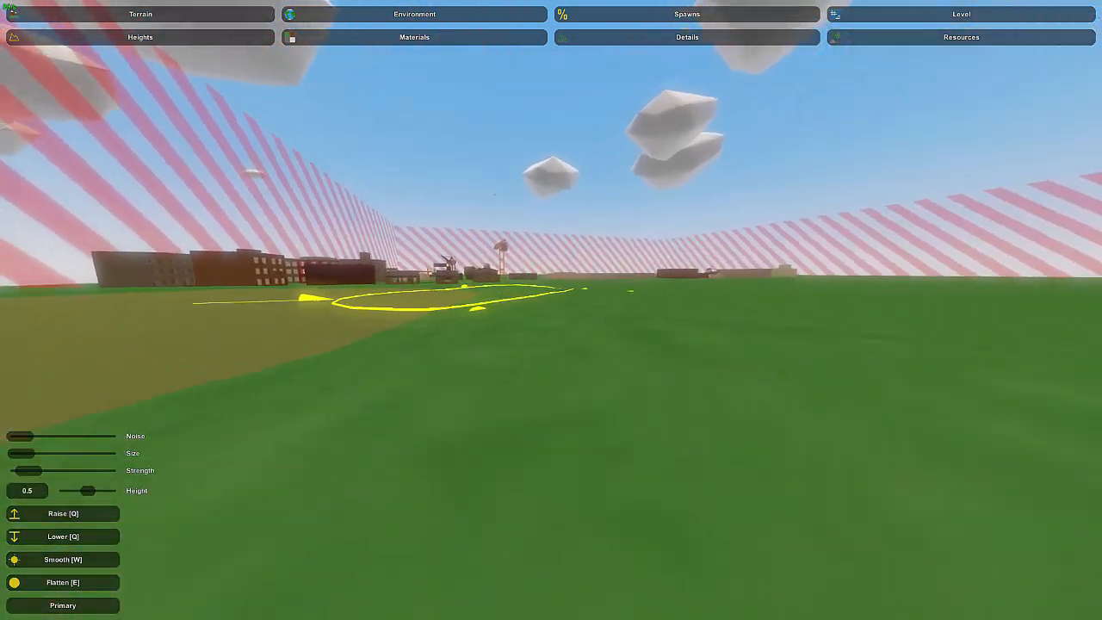
pyautogui.moveTo(550, 310)
pyautogui.mouseDown(button='right')
pyautogui.moveTo(550, 344)
pyautogui.moveTo(521, 383)
pyautogui.moveTo(495, 370)
pyautogui.moveTo(517, 388)
pyautogui.moveTo(456, 297)
pyautogui.moveTo(495, 300)
pyautogui.mouseUp(button='right')
pyautogui.press('w')
pyautogui.press('s')
pyautogui.press('s')
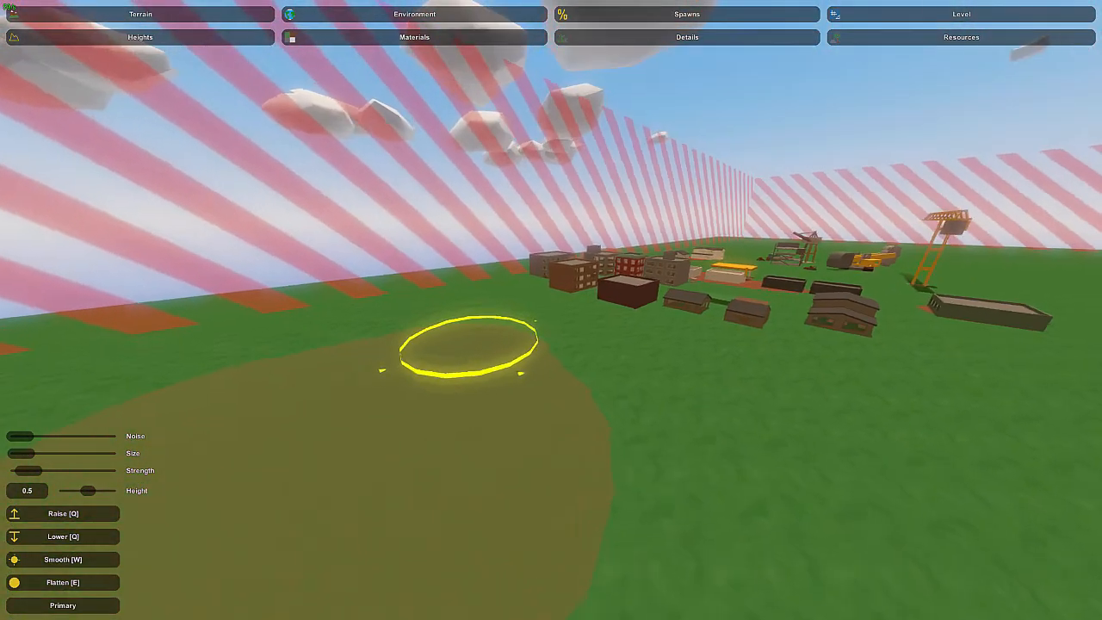
pyautogui.press('s')
pyautogui.moveTo(551, 310)
pyautogui.mouseDown(button='right')
pyautogui.moveTo(486, 353)
pyautogui.moveTo(486, 340)
pyautogui.moveTo(577, 310)
pyautogui.moveTo(555, 366)
pyautogui.mouseUp(button='right')
pyautogui.press('s')
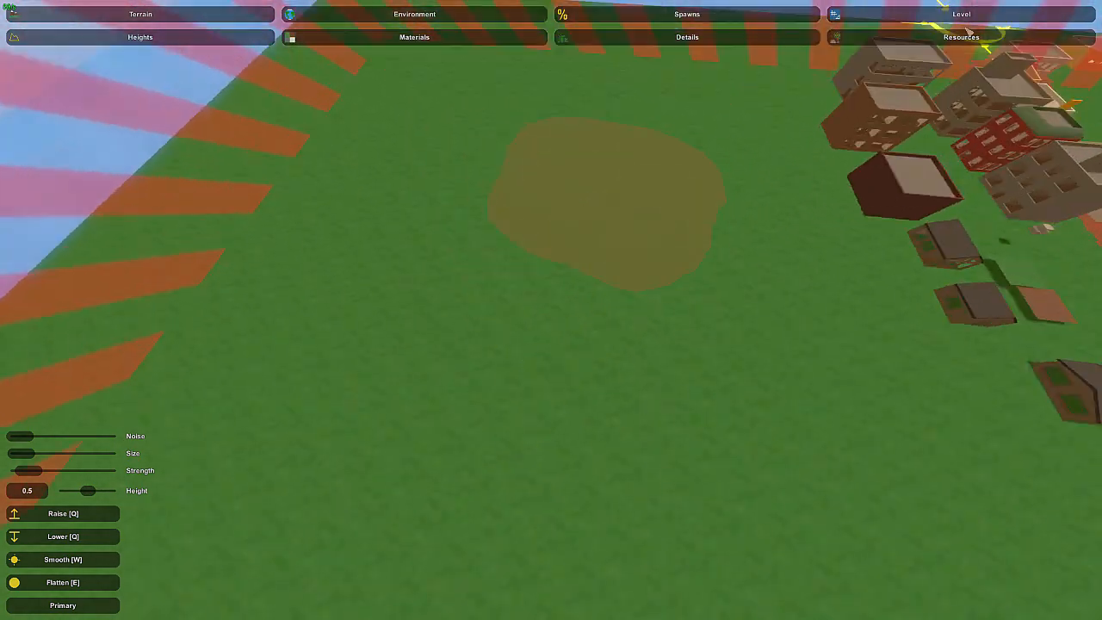
# Switch to object editing, select the field tiles and place a duplicate beside the blended field
pyautogui.click(235, 38)
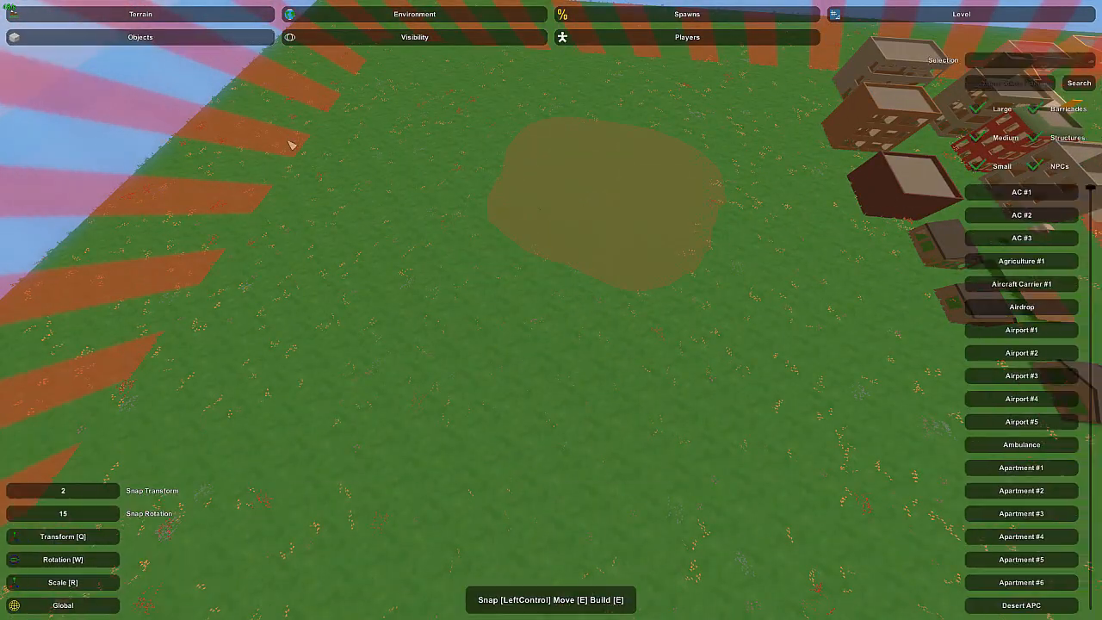
pyautogui.moveTo(551, 310); pyautogui.dragTo(555, 317, button='right')
pyautogui.moveTo(327, 373); pyautogui.dragTo(797, 49)
pyautogui.moveTo(551, 310); pyautogui.dragTo(602, 314, button='right')
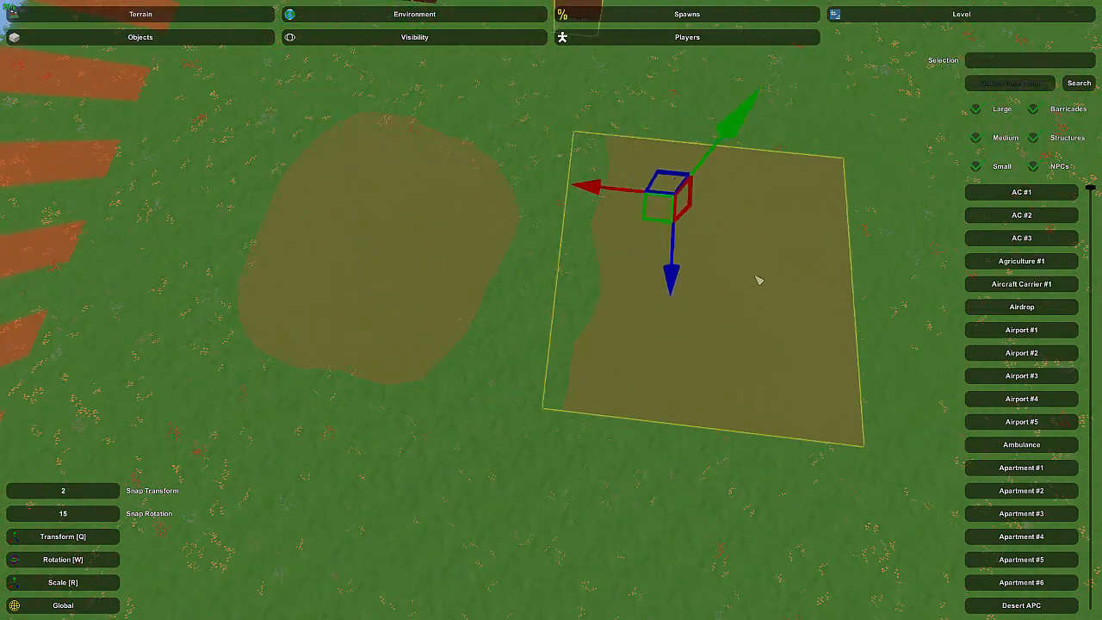
# Position the duplicated tiles as a second, elongated field set apart from the first one
pyautogui.moveTo(871, 302); pyautogui.dragTo(551, 310, button='right')
pyautogui.press('s')
pyautogui.press('d')
pyautogui.press('w')
pyautogui.press('w')
pyautogui.click(585, 322)
pyautogui.moveTo(539, 294); pyautogui.dragTo(540, 294)
pyautogui.moveTo(539, 293); pyautogui.dragTo(551, 310, button='right')
pyautogui.press('w')
# Return to editing terrain heights and raise the ground over the straight edges of the second field
pyautogui.click(254, 12)
pyautogui.click(249, 37)
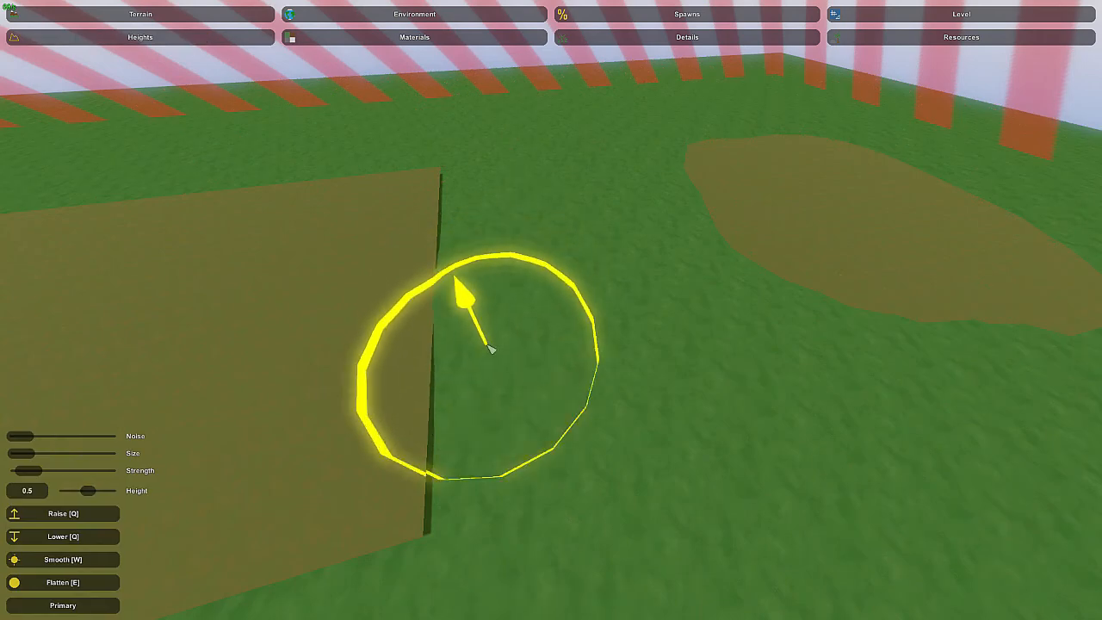
pyautogui.press('s')
pyautogui.moveTo(413, 508); pyautogui.dragTo(550, 310, button='right')
pyautogui.moveTo(505, 368); pyautogui.dragTo(463, 408)
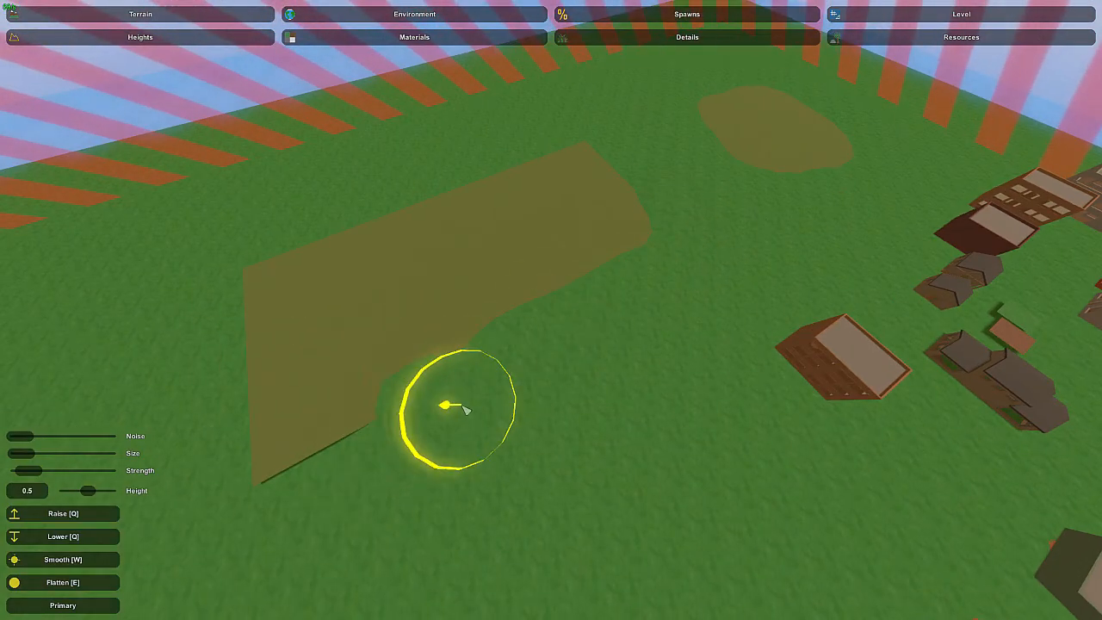
pyautogui.moveTo(217, 422)
pyautogui.mouseDown()
pyautogui.moveTo(184, 373)
pyautogui.moveTo(250, 258)
pyautogui.mouseUp()
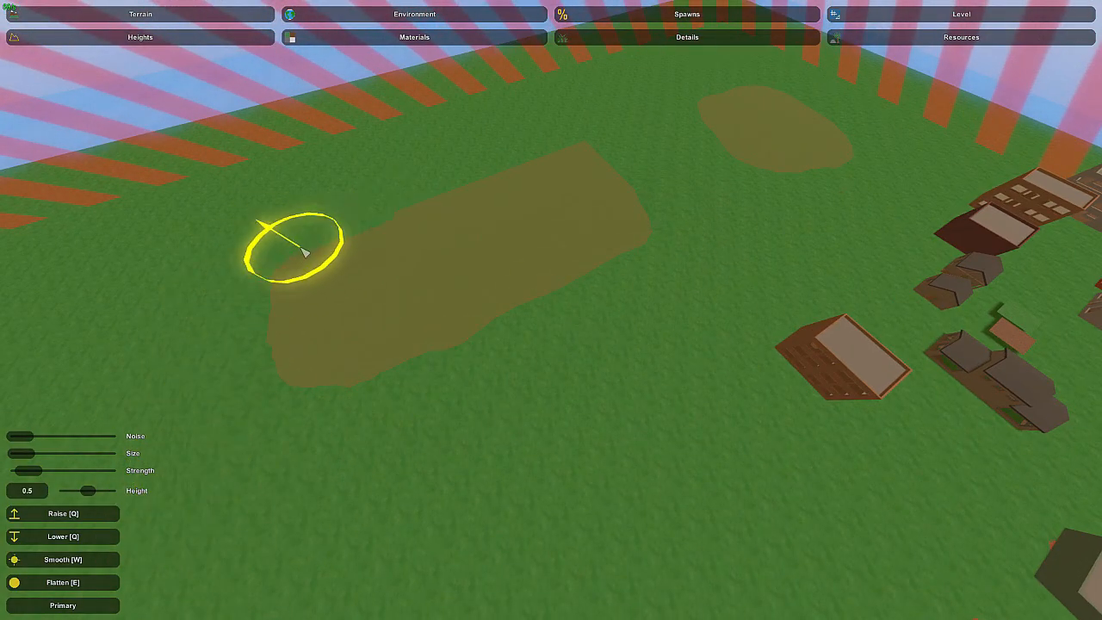
# Smooth the raised terrain along the second field's edges and corners
pyautogui.press('w')
pyautogui.moveTo(616, 170); pyautogui.dragTo(550, 310, button='right')
pyautogui.moveTo(263, 298)
pyautogui.mouseDown(button='right')
pyautogui.moveTo(238, 300)
pyautogui.moveTo(551, 310)
pyautogui.moveTo(369, 327)
pyautogui.mouseUp(button='right')
pyautogui.press('w')
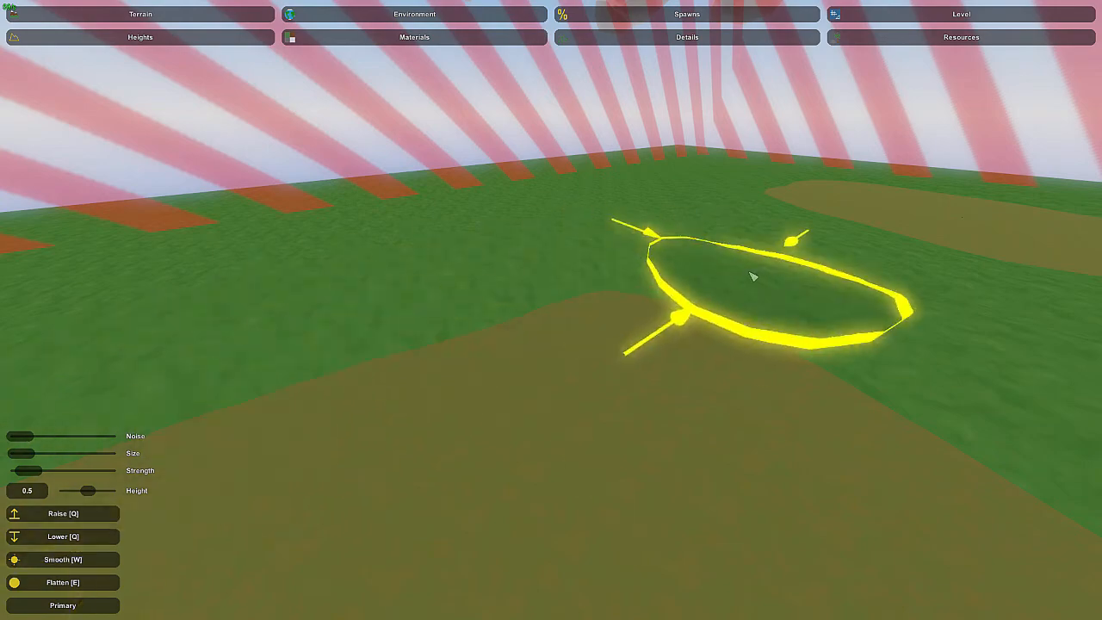
pyautogui.moveTo(753, 277); pyautogui.dragTo(551, 310, button='right')
pyautogui.moveTo(495, 275); pyautogui.dragTo(550, 310, button='right')
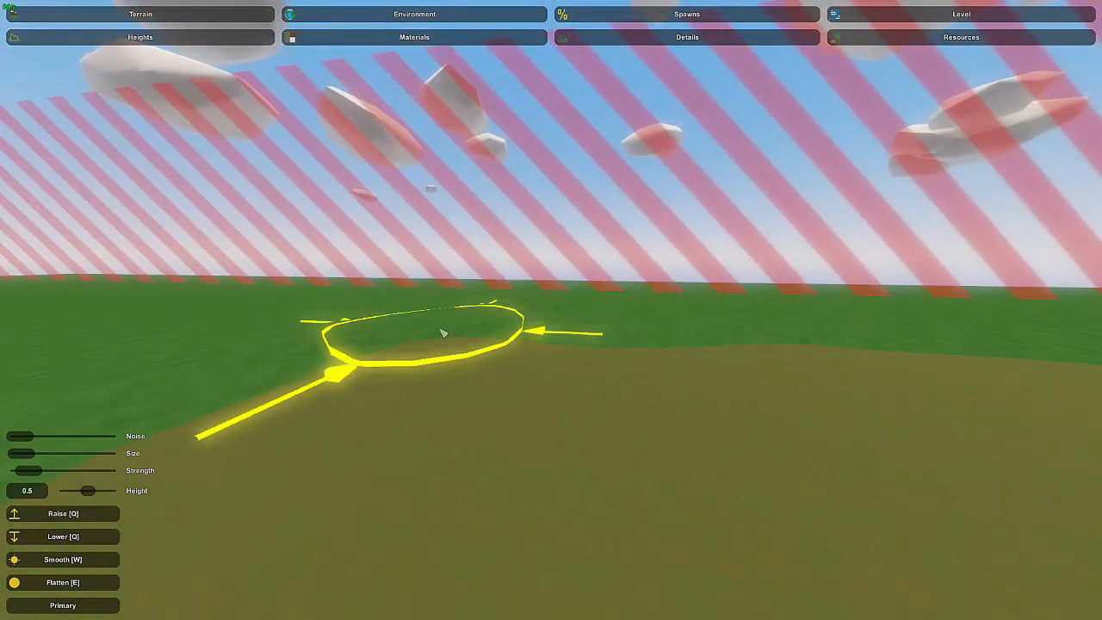
pyautogui.moveTo(224, 338); pyautogui.dragTo(551, 310, button='right')
pyautogui.moveTo(448, 318); pyautogui.dragTo(551, 310, button='right')
# Examine how the edges of both fields blend into the terrain, from above and close to the ground
pyautogui.moveTo(861, 560); pyautogui.dragTo(551, 310, button='right')
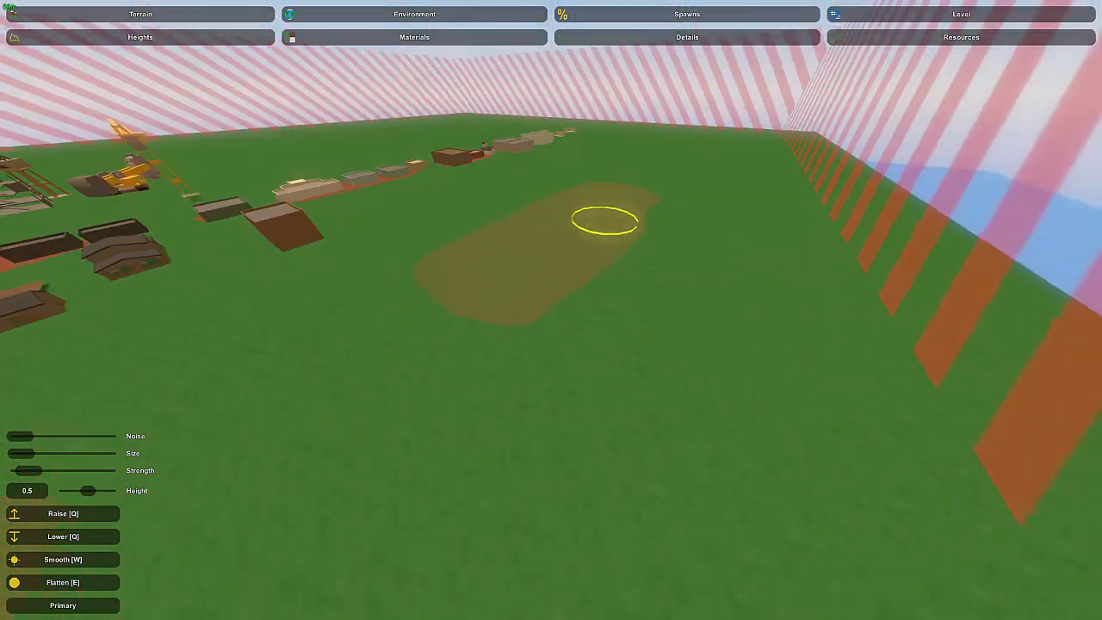
pyautogui.moveTo(605, 221); pyautogui.dragTo(551, 309, button='right')
pyautogui.moveTo(710, 196); pyautogui.dragTo(551, 310, button='right')
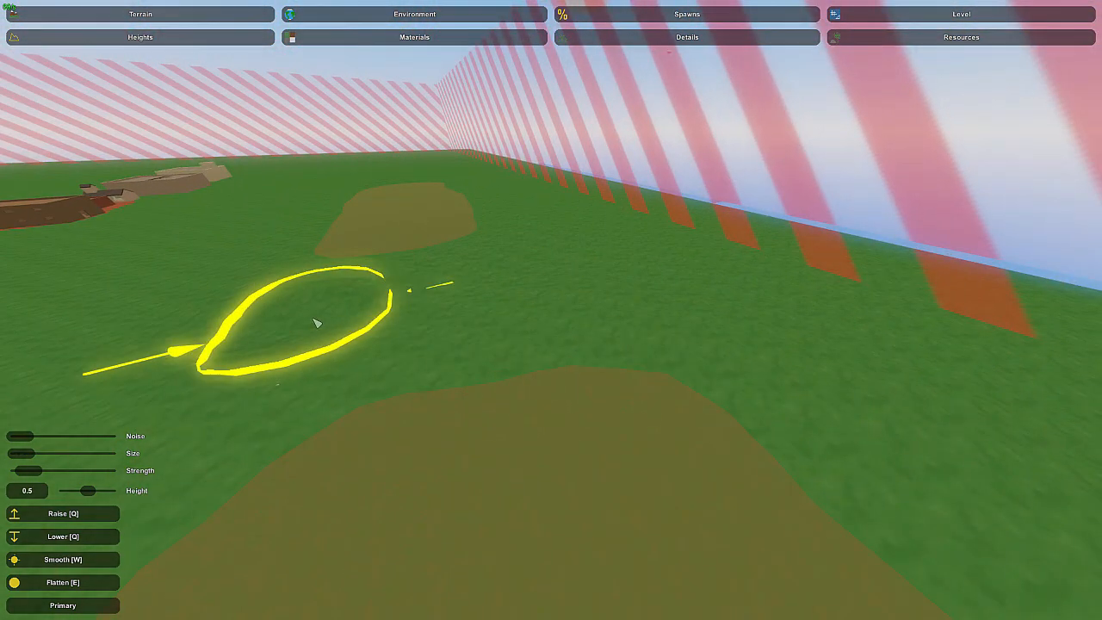
pyautogui.moveTo(288, 306); pyautogui.dragTo(551, 310, button='right')
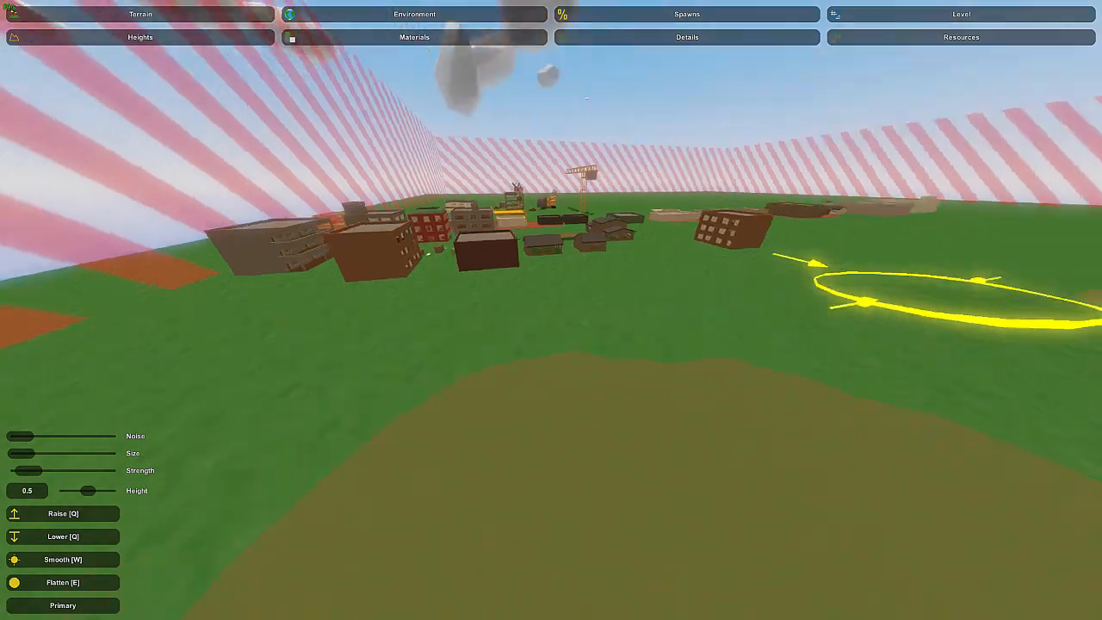
pyautogui.press('w')
pyautogui.moveTo(550, 310)
pyautogui.mouseDown(button='right')
pyautogui.moveTo(741, 254)
pyautogui.moveTo(912, 236)
pyautogui.moveTo(740, 215)
pyautogui.moveTo(727, 319)
pyautogui.mouseUp(button='right')
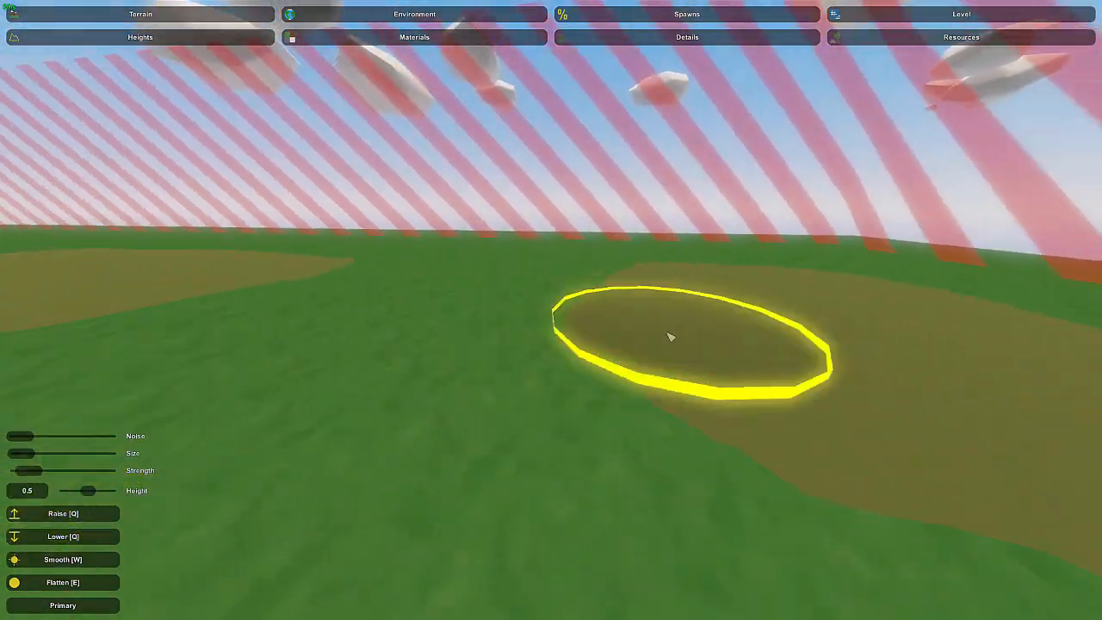
pyautogui.press('w')
pyautogui.moveTo(668, 336); pyautogui.dragTo(345, 365, button='right')
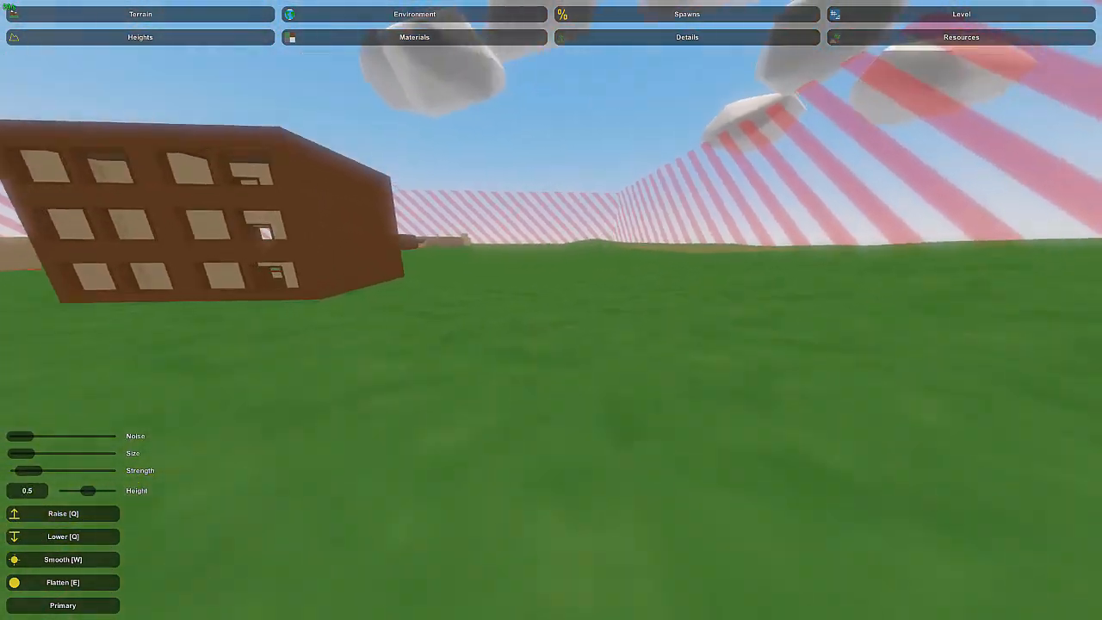
pyautogui.press('w')
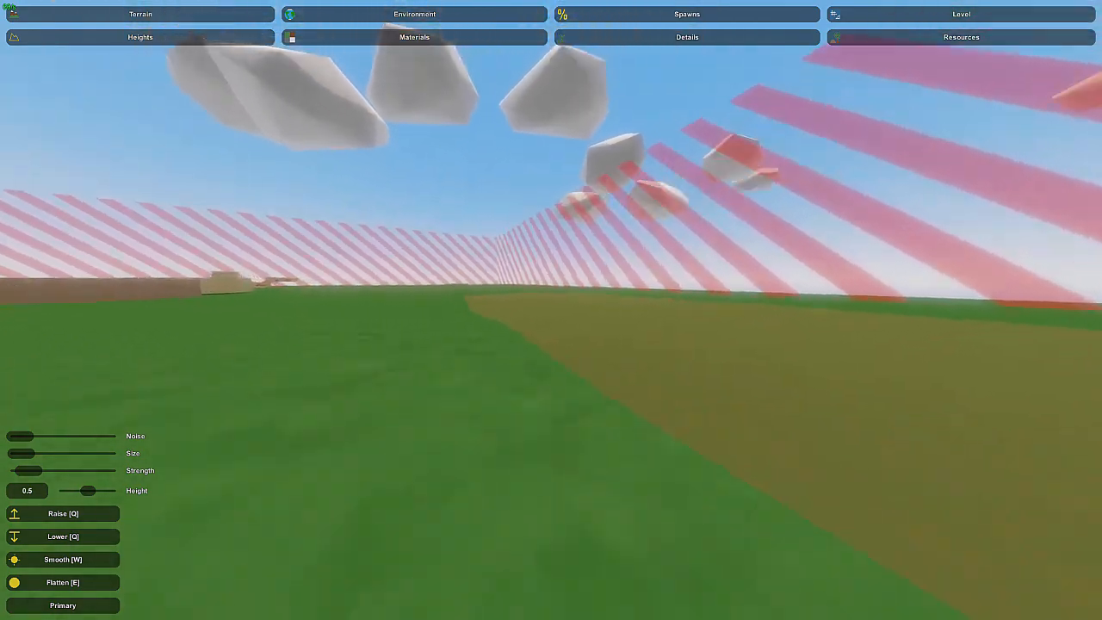
pyautogui.moveTo(551, 310); pyautogui.dragTo(293, 293, button='right')
pyautogui.press('w')
pyautogui.moveTo(551, 310); pyautogui.dragTo(517, 142, button='right')
pyautogui.press('s')
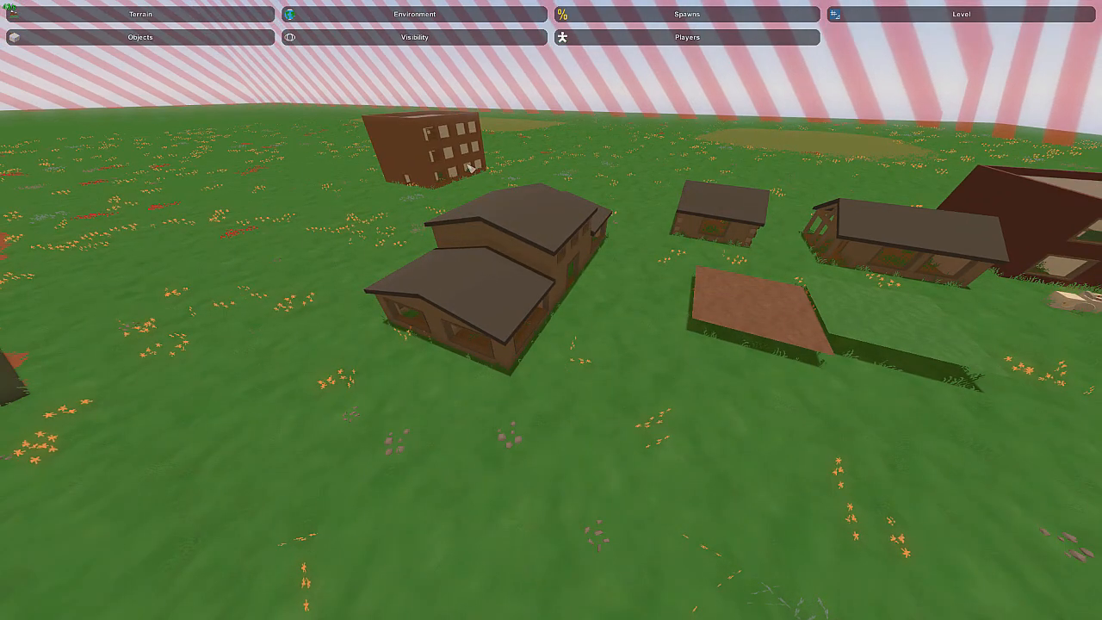
# Switch to object editing and move the red flag from beside the golf cart into the middle of the field
pyautogui.click(207, 39)
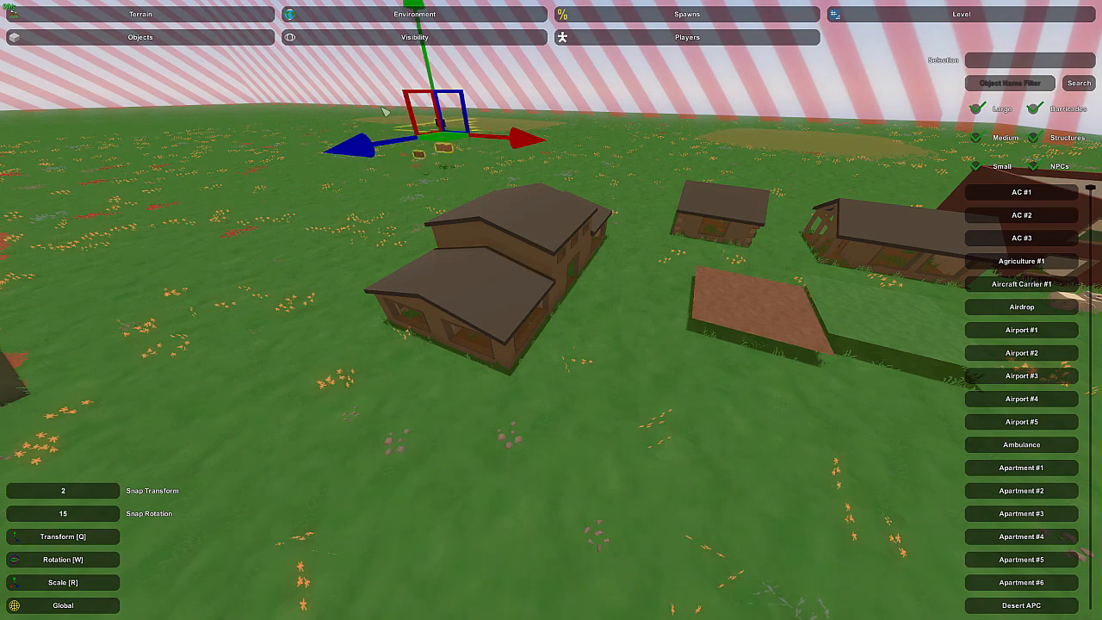
pyautogui.press('w')
pyautogui.moveTo(551, 310); pyautogui.dragTo(688, 345, button='right')
pyautogui.press('w')
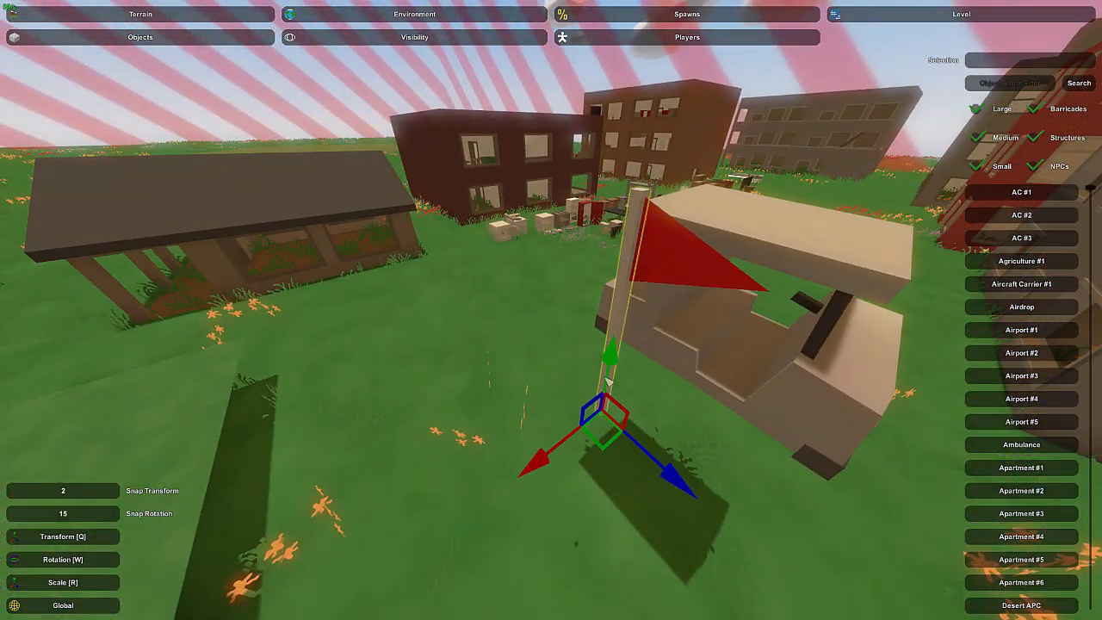
pyautogui.press('w')
pyautogui.moveTo(608, 382); pyautogui.dragTo(172, 277, button='right')
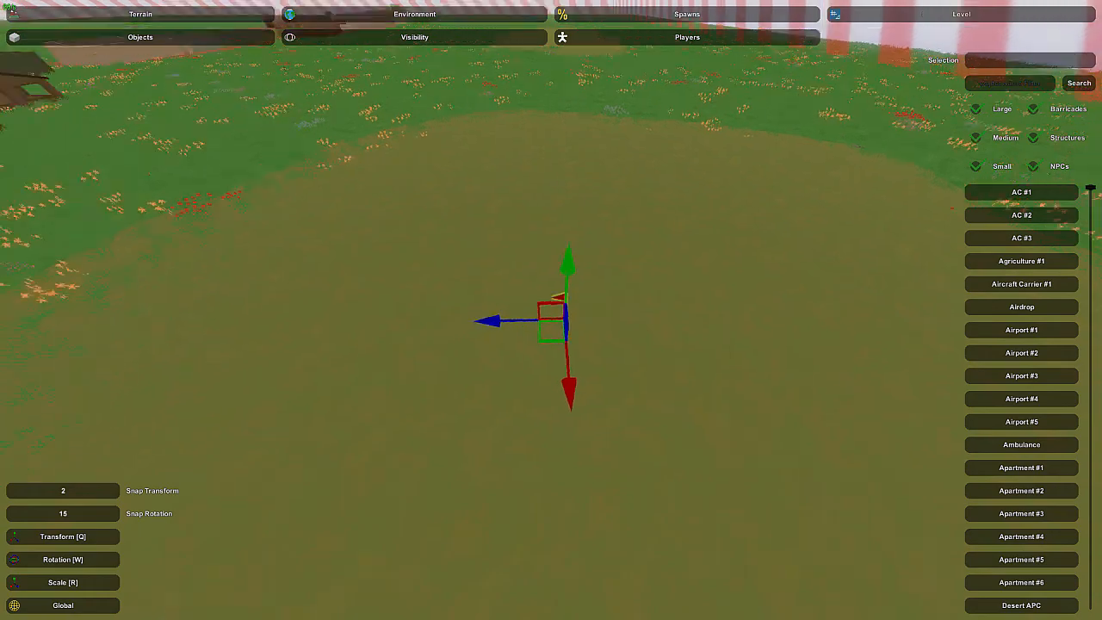
pyautogui.press('a')
pyautogui.moveTo(550, 310); pyautogui.dragTo(740, 335, button='right')
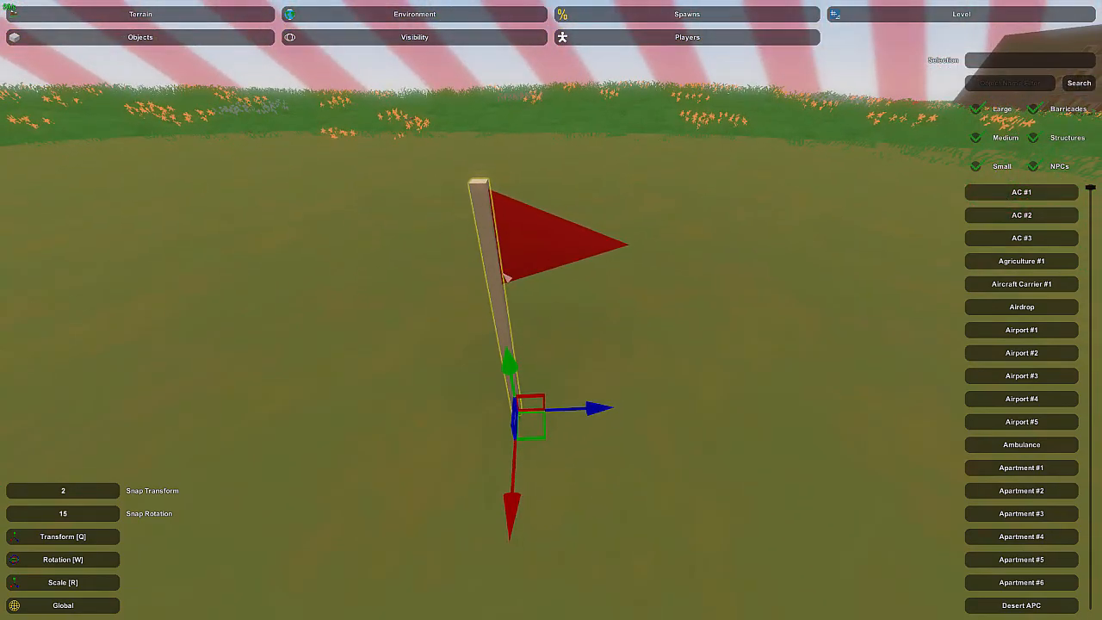
pyautogui.click(504, 275)
pyautogui.press('s')
pyautogui.moveTo(504, 276); pyautogui.dragTo(494, 243, button='right')
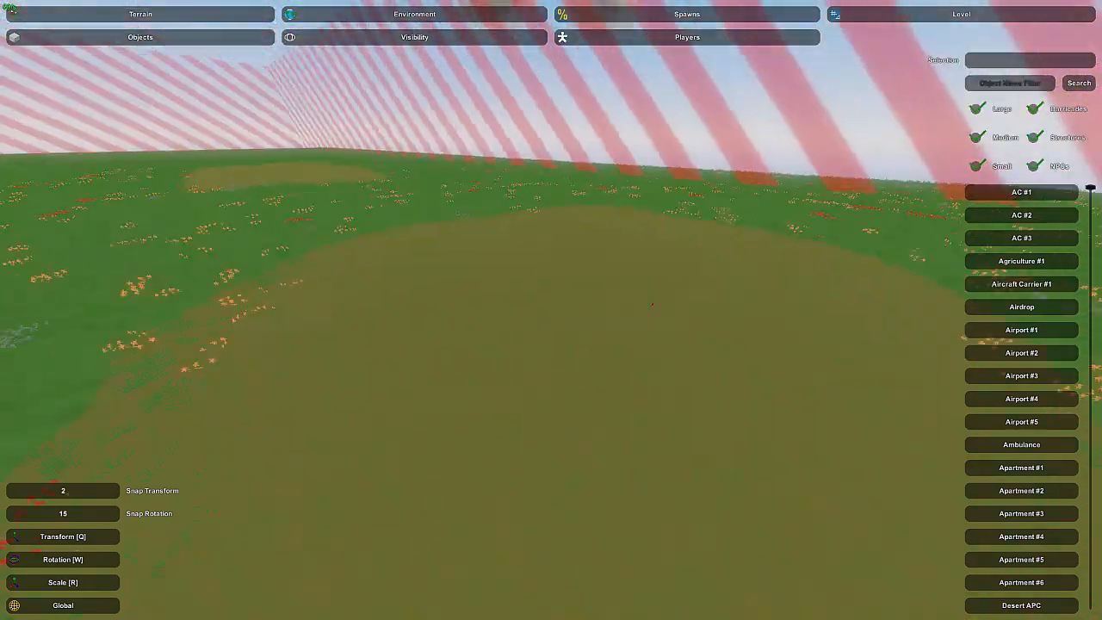
# Place the golf cart on the field close to its grassy edge
pyautogui.press('s')
pyautogui.press('a')
pyautogui.moveTo(550, 309); pyautogui.dragTo(405, 306, button='right')
pyautogui.press('w')
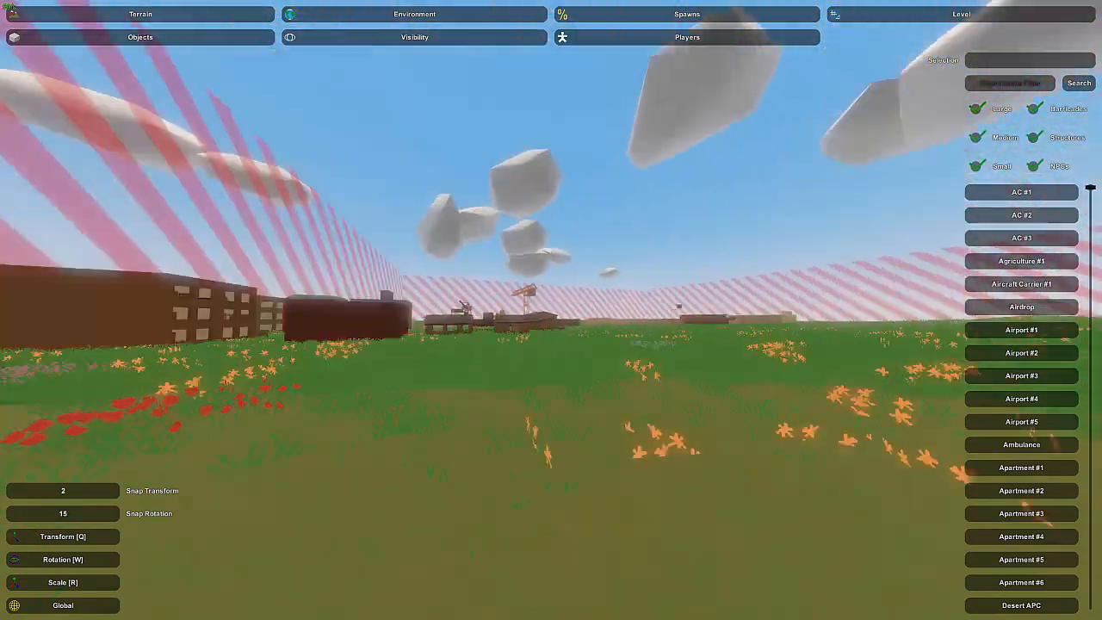
pyautogui.press('w')
pyautogui.moveTo(551, 310); pyautogui.dragTo(723, 370, button='right')
pyautogui.press('w')
pyautogui.click(536, 244)
pyautogui.press('w')
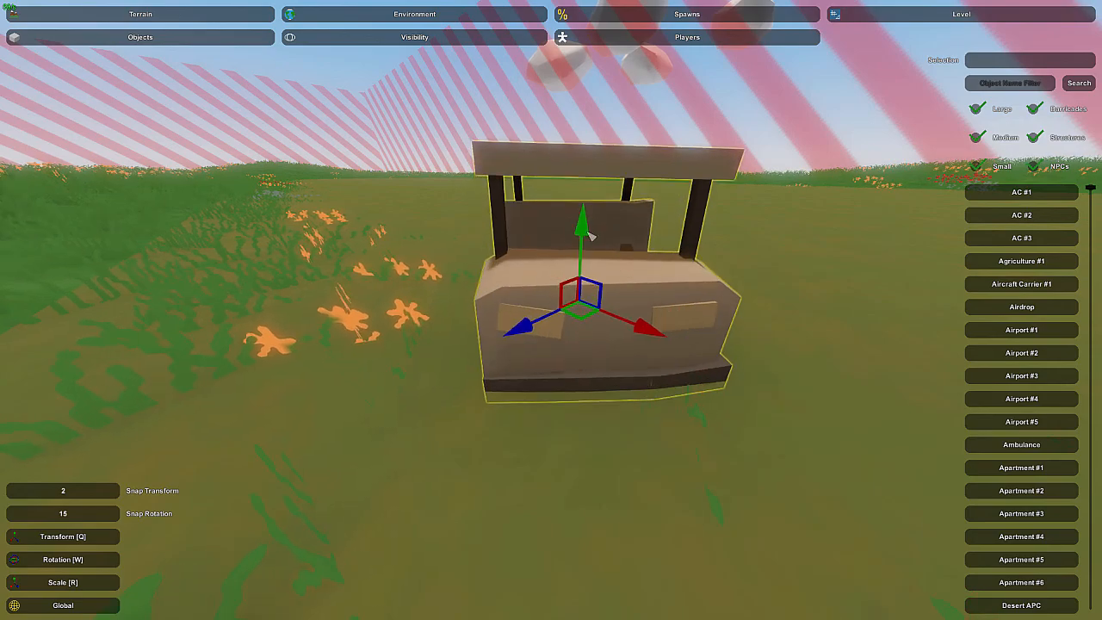
# Select the two-storey lodge and move it onto the grass beside the field
pyautogui.moveTo(613, 235); pyautogui.dragTo(362, 189, button='right')
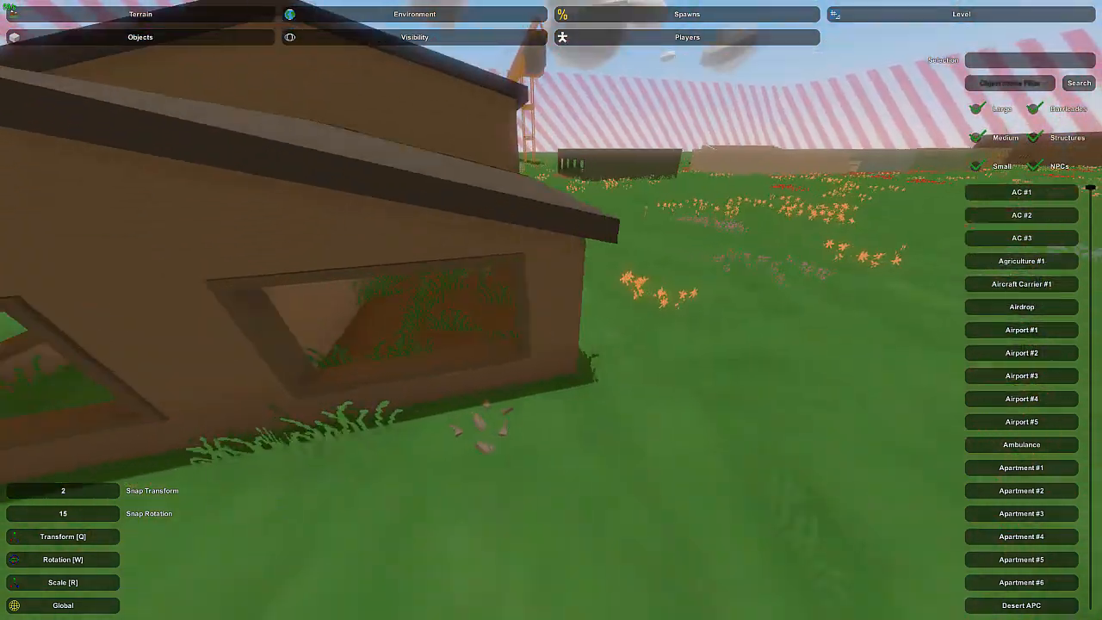
pyautogui.press('s')
pyautogui.moveTo(551, 310); pyautogui.dragTo(706, 344, button='right')
pyautogui.click(464, 329)
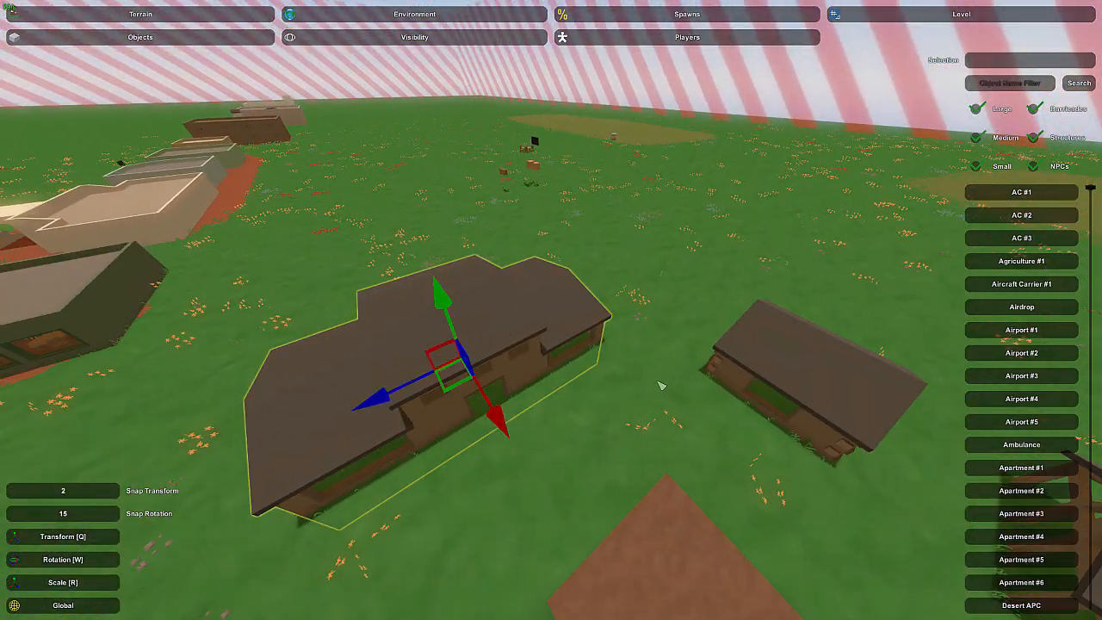
pyautogui.moveTo(514, 349); pyautogui.dragTo(509, 222, button='right')
pyautogui.moveTo(551, 310); pyautogui.dragTo(680, 323, button='right')
pyautogui.press('w')
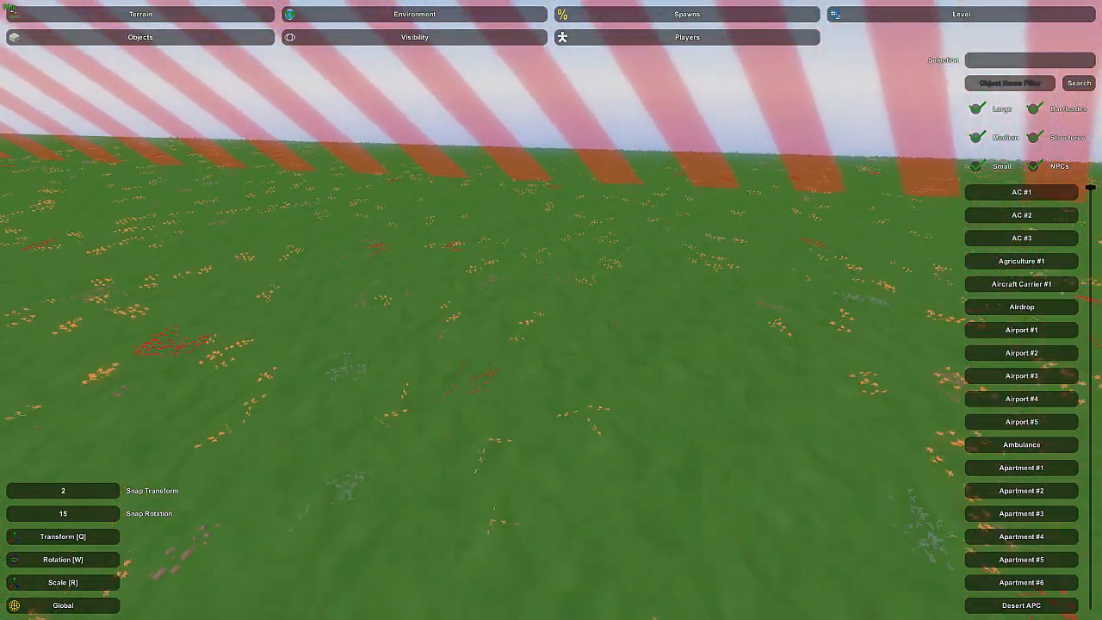
pyautogui.press('w')
pyautogui.moveTo(551, 310); pyautogui.dragTo(353, 331, button='right')
pyautogui.press('s')
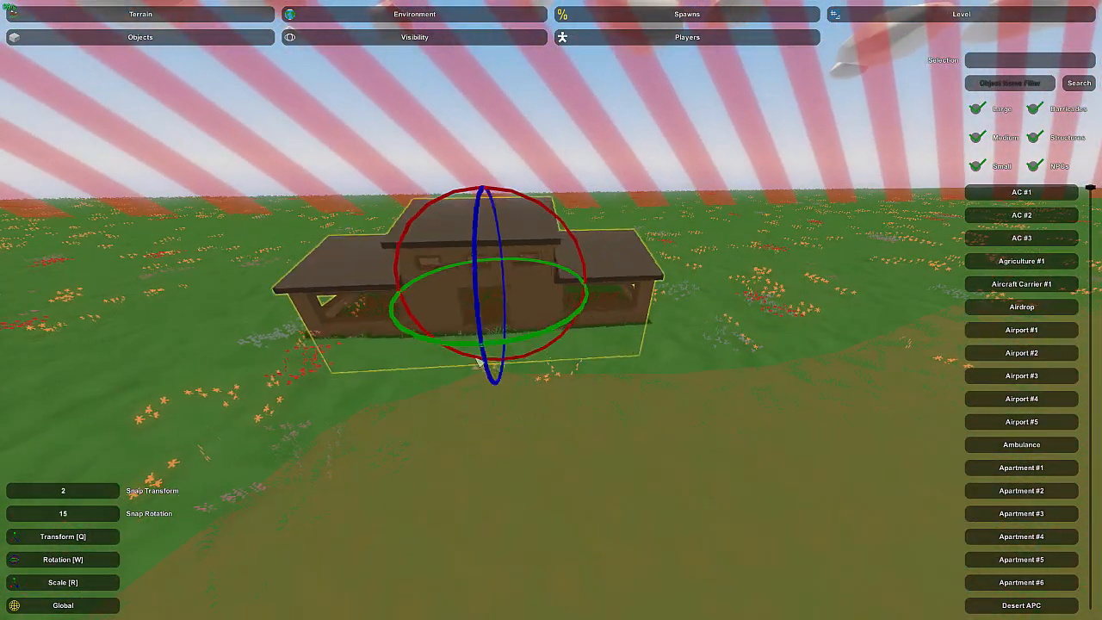
# Rotate the lodge and adjust its position on the open grass
pyautogui.press('w')
pyautogui.moveTo(550, 309); pyautogui.dragTo(672, 331, button='right')
pyautogui.press('s')
pyautogui.press('w')
pyautogui.press('s')
pyautogui.press('a')
pyautogui.press('d')
pyautogui.press('a')
pyautogui.moveTo(594, 312); pyautogui.dragTo(611, 329, button='right')
pyautogui.press('w')
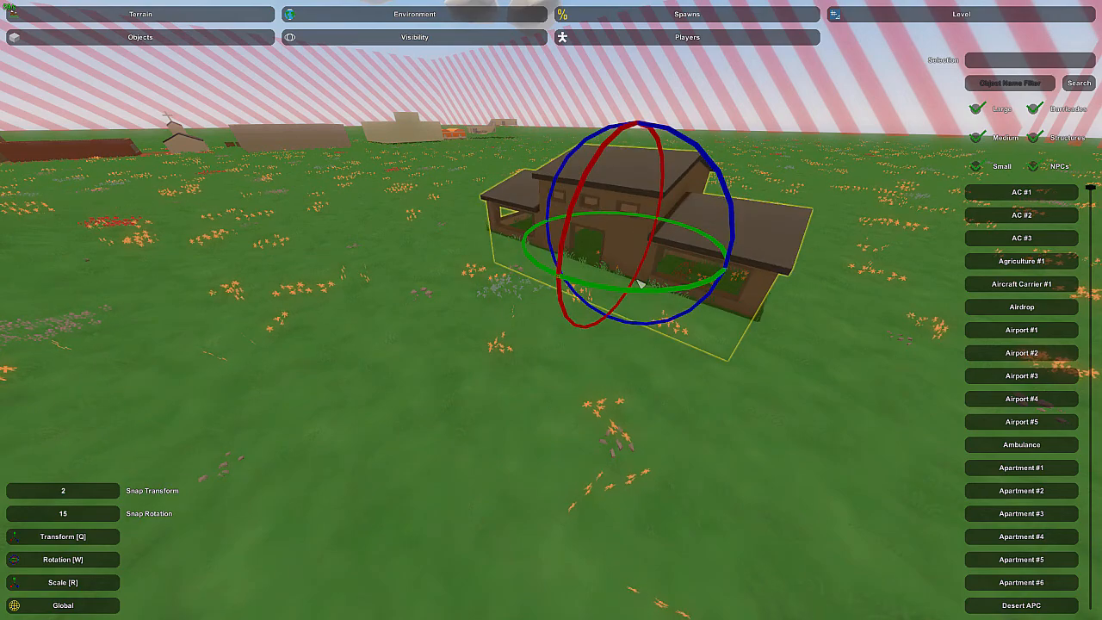
# Raise the lodge slightly so that its floor sits above the terrain
pyautogui.press('a')
pyautogui.press('w')
pyautogui.moveTo(551, 310)
pyautogui.mouseDown(button='right')
pyautogui.moveTo(594, 291)
pyautogui.moveTo(561, 304)
pyautogui.mouseUp(button='right')
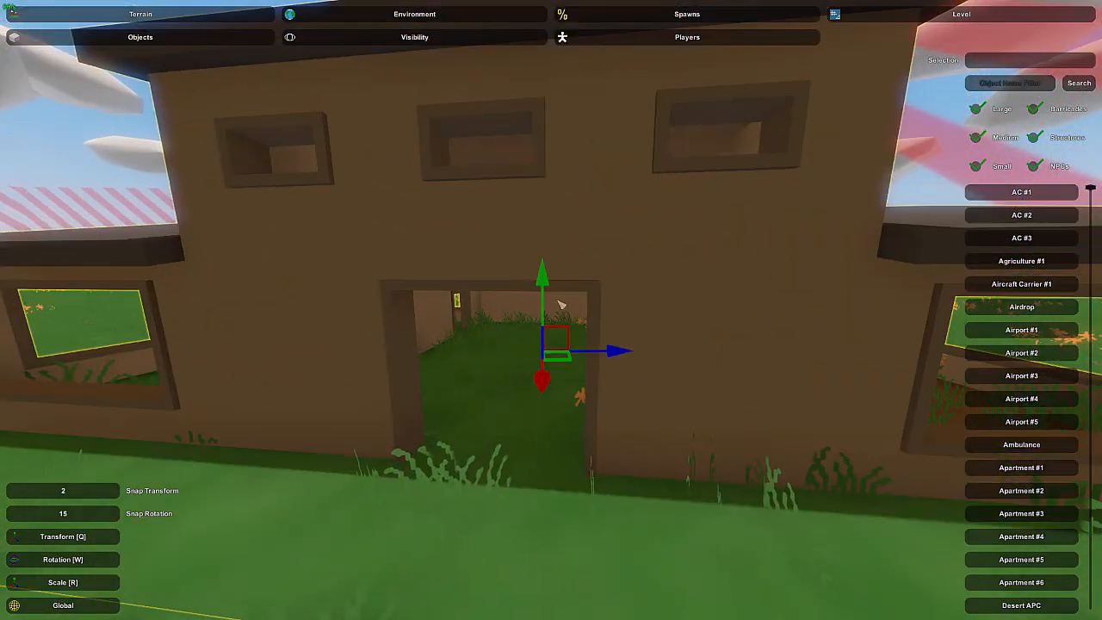
pyautogui.moveTo(547, 284); pyautogui.dragTo(547, 281)
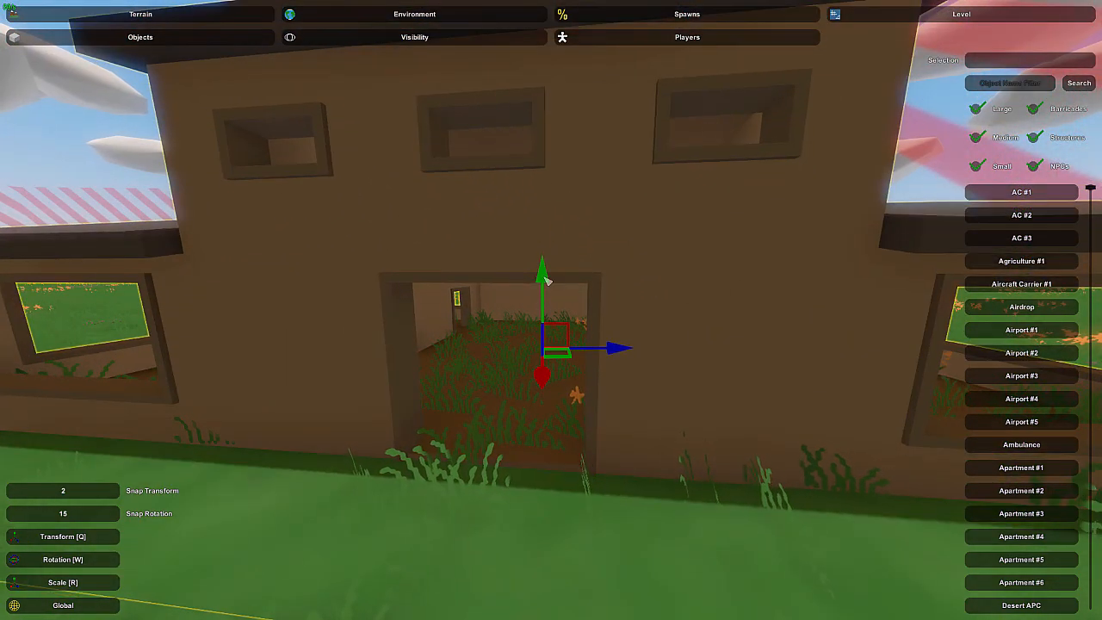
pyautogui.click(498, 346)
pyautogui.press('w')
pyautogui.moveTo(498, 346); pyautogui.dragTo(774, 357, button='right')
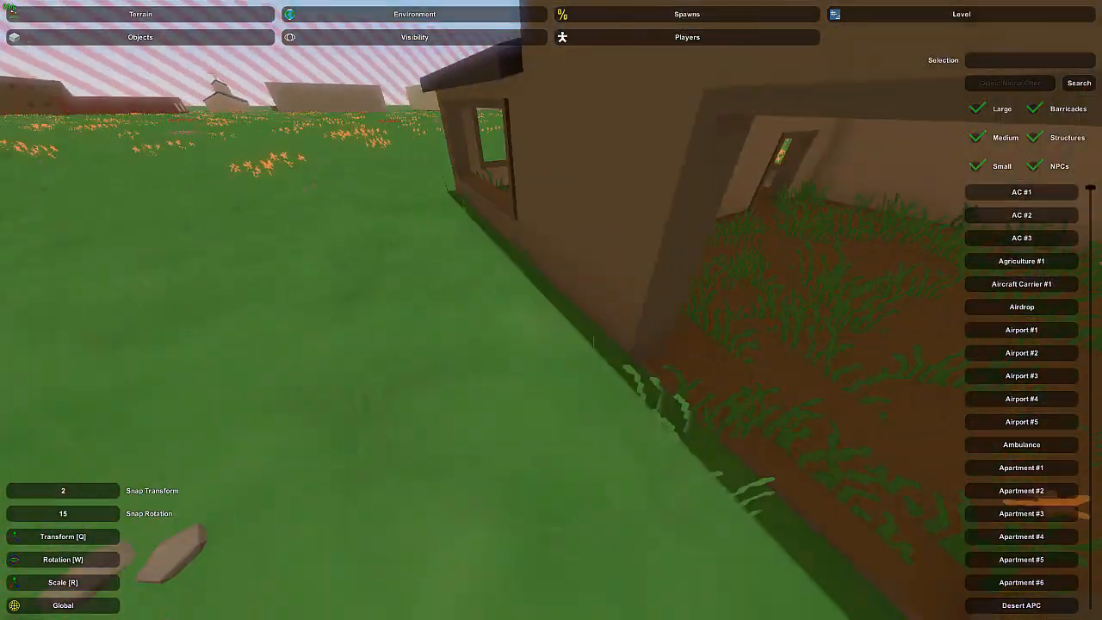
pyautogui.moveTo(550, 310); pyautogui.dragTo(673, 357, button='right')
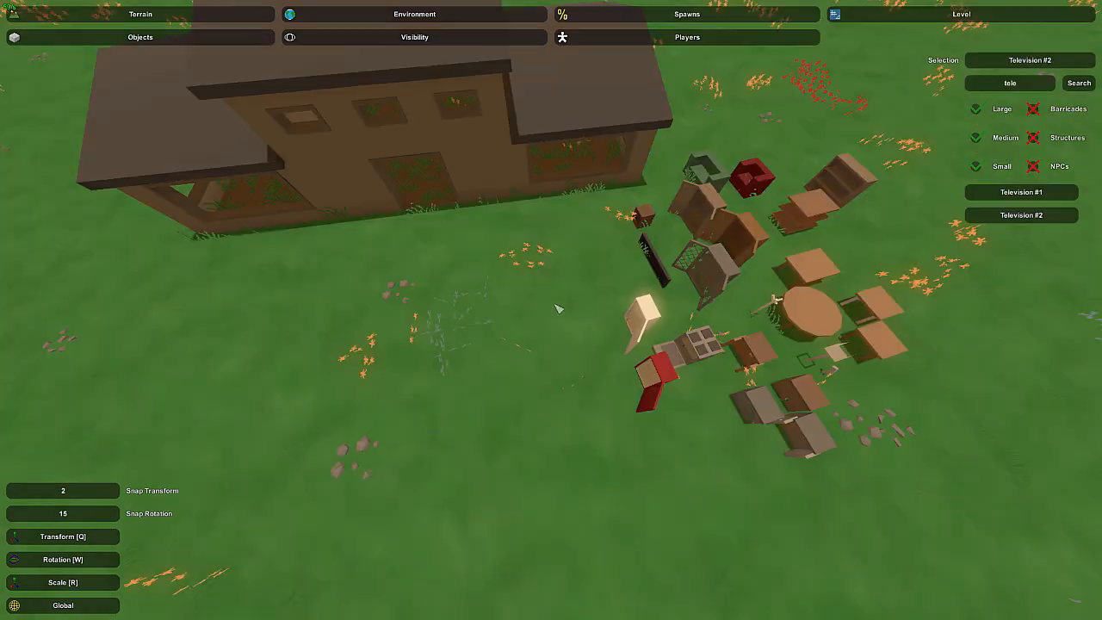
# Examine the lodge and the furniture set out on the grass beside it
pyautogui.moveTo(556, 307); pyautogui.dragTo(345, 297, button='right')
pyautogui.press('w')
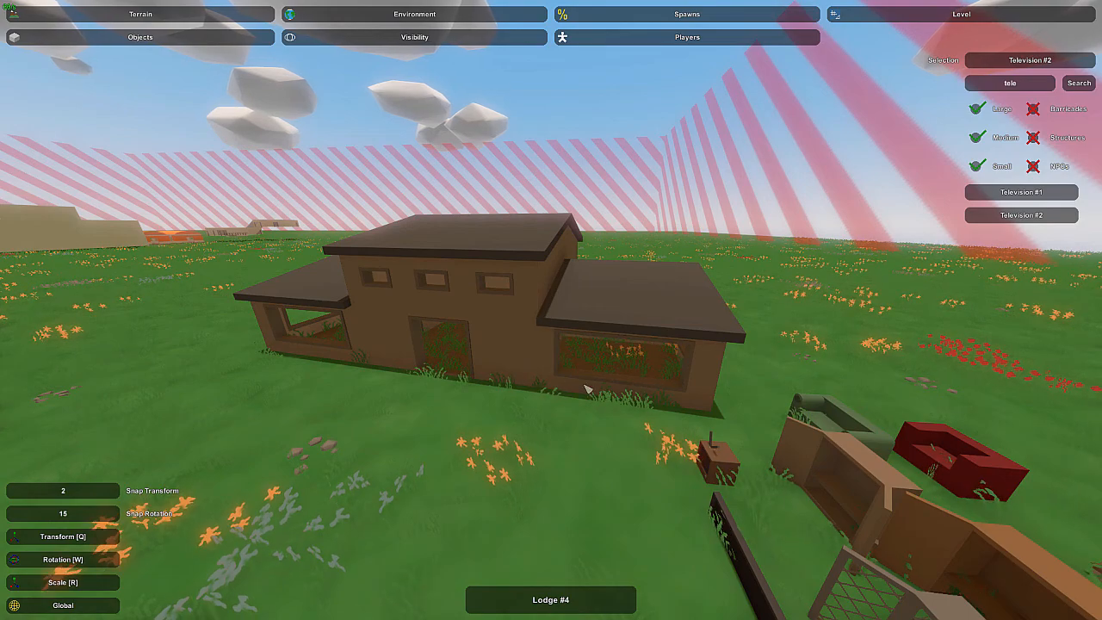
pyautogui.moveTo(588, 389); pyautogui.dragTo(731, 401, button='right')
pyautogui.press('s')
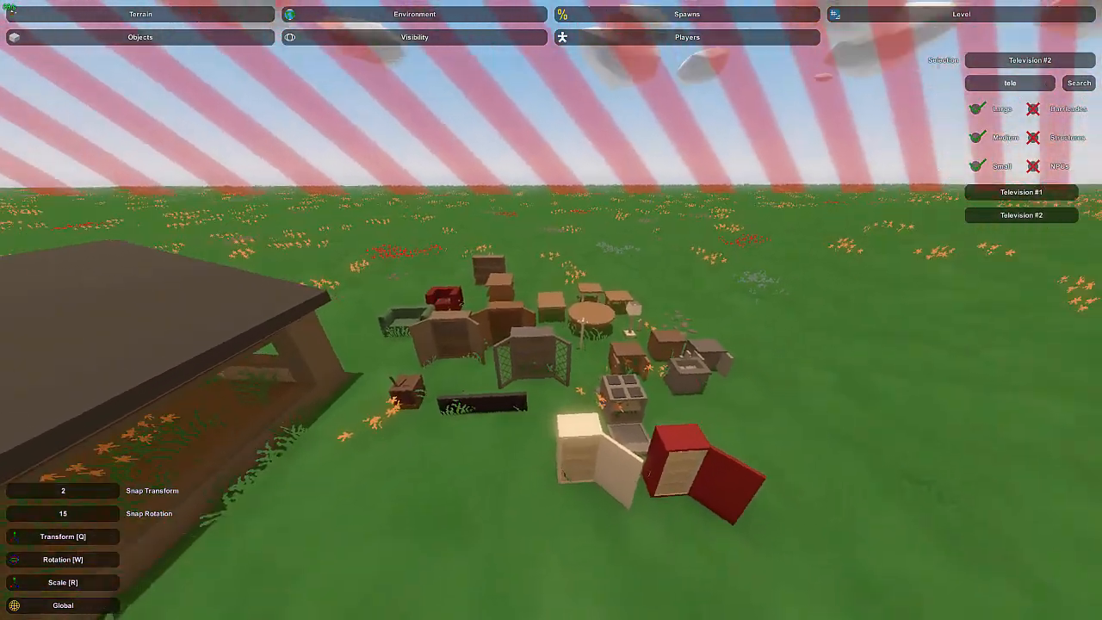
pyautogui.press('d')
pyautogui.moveTo(551, 310); pyautogui.dragTo(551, 284, button='right')
pyautogui.press('w')
pyautogui.press('w')
pyautogui.press('w')
pyautogui.moveTo(662, 320); pyautogui.dragTo(645, 268, button='right')
pyautogui.press('w')
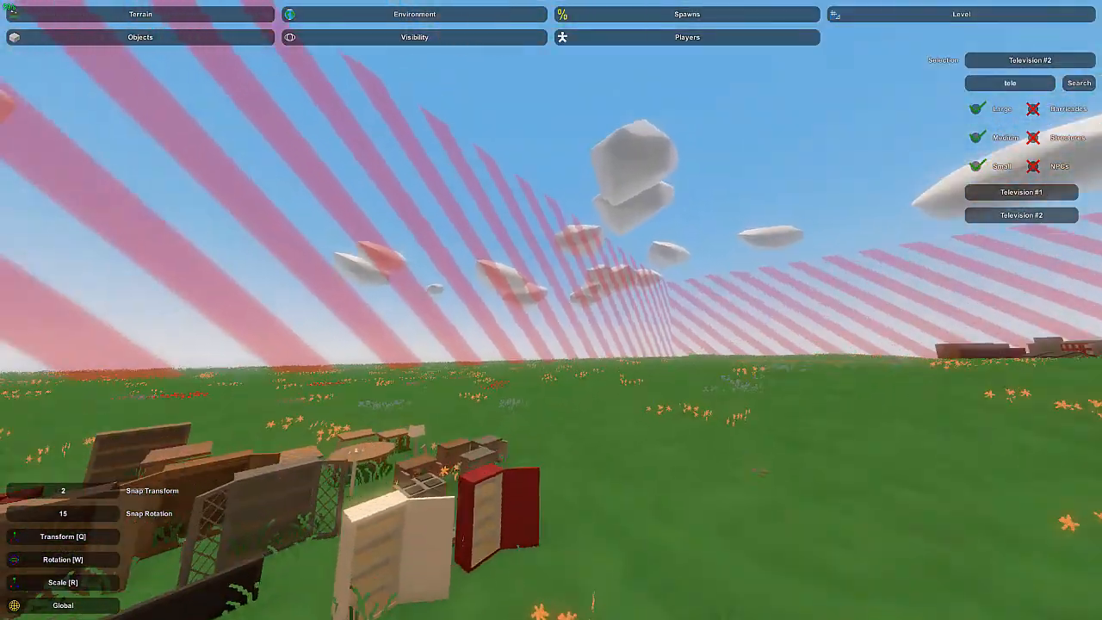
# Place two green couches in the lodge's central room and turn them away from the entrance doorway
pyautogui.press('w')
pyautogui.moveTo(551, 310); pyautogui.dragTo(757, 357, button='right')
pyautogui.press('w')
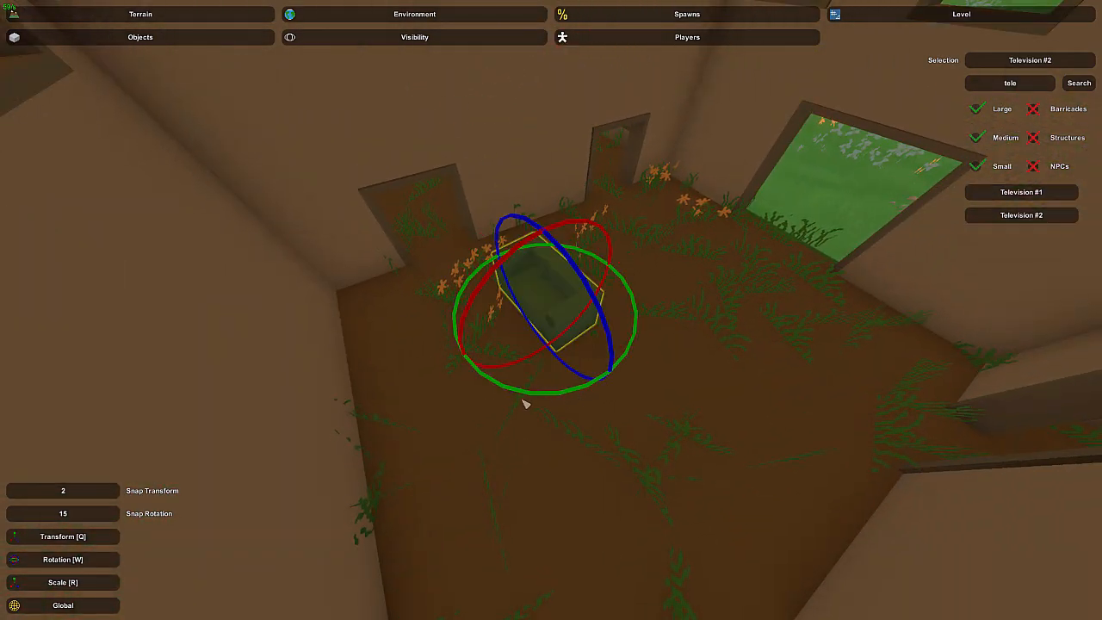
pyautogui.moveTo(655, 347); pyautogui.dragTo(766, 302, button='right')
pyautogui.press('s')
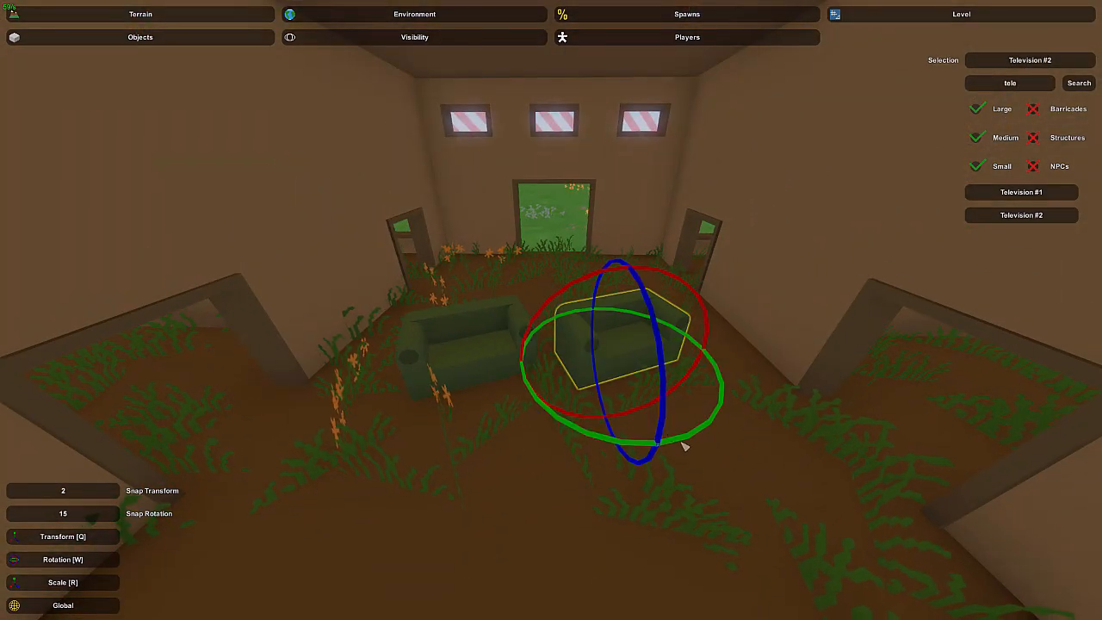
# Shift the green couches so they stand side by side in the middle of the room
pyautogui.press('q')
pyautogui.press('w')
pyautogui.moveTo(656, 460); pyautogui.dragTo(558, 316, button='right')
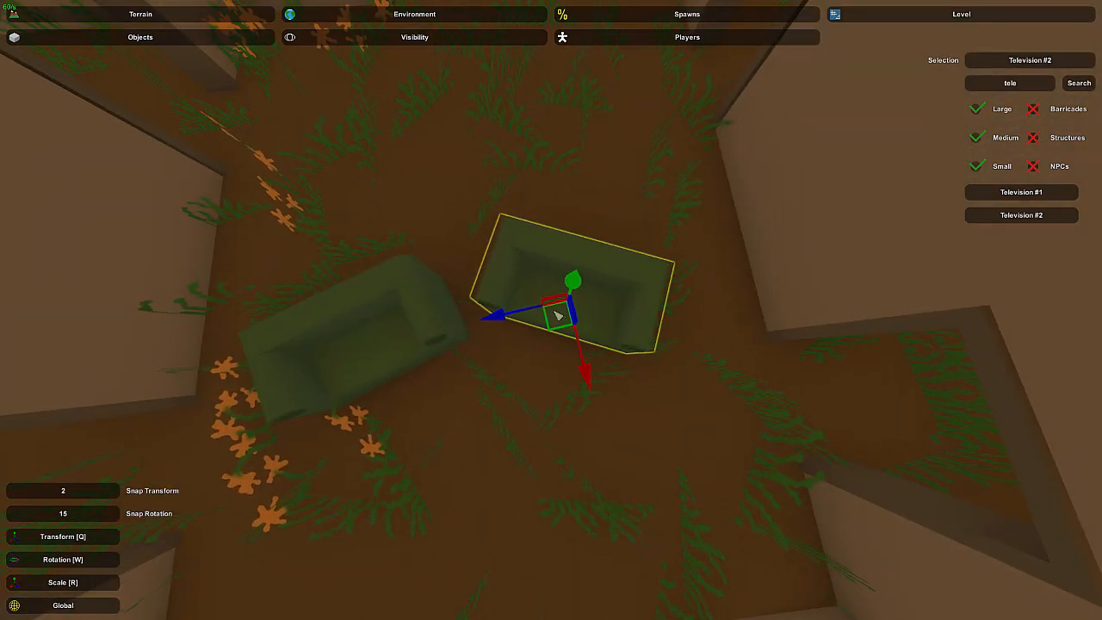
pyautogui.moveTo(622, 371); pyautogui.dragTo(626, 405)
pyautogui.moveTo(558, 345); pyautogui.dragTo(522, 350)
pyautogui.click(445, 325)
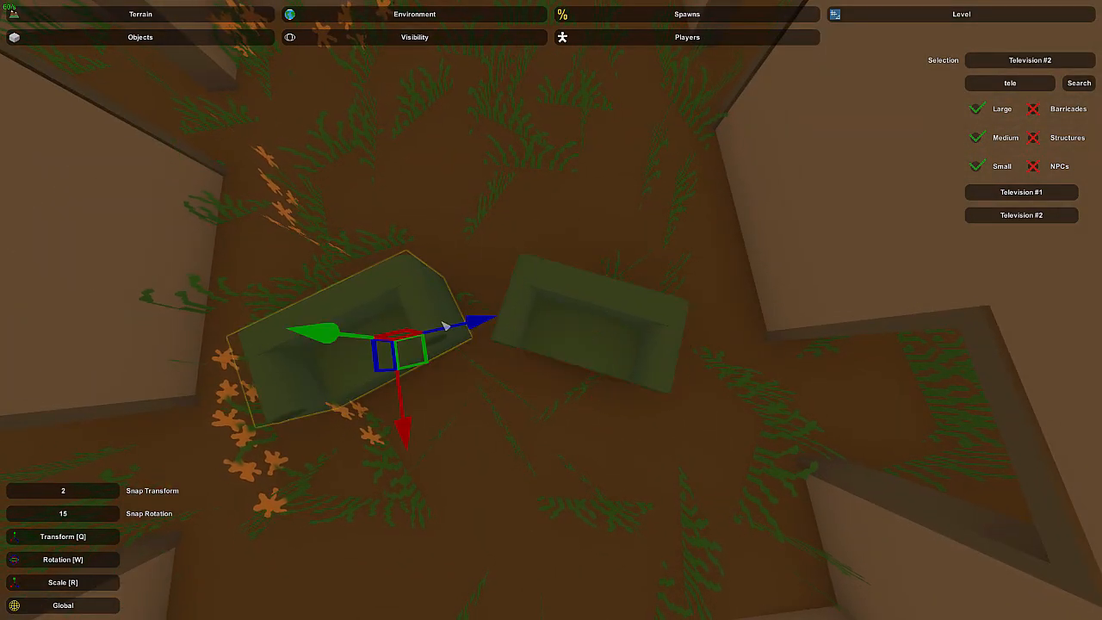
pyautogui.click(477, 327)
# Move the flat black television onto the wall below the three small windows and rotate it flat against the wall
pyautogui.moveTo(476, 327); pyautogui.dragTo(501, 294, button='right')
pyautogui.press('w')
pyautogui.click(605, 306)
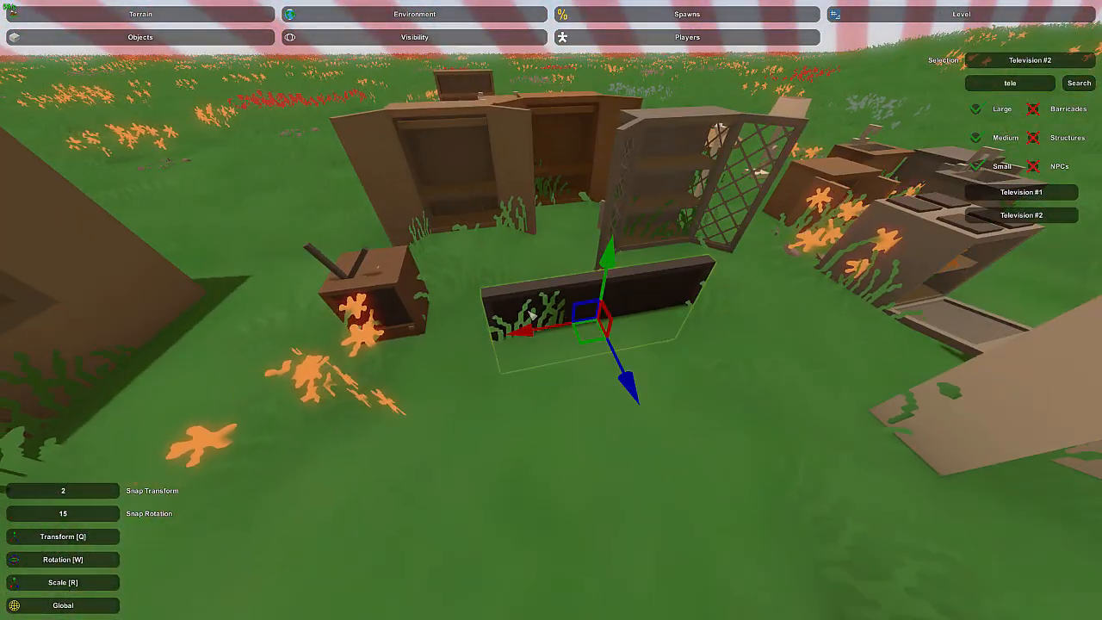
pyautogui.press('w')
pyautogui.moveTo(606, 310); pyautogui.dragTo(555, 324, button='right')
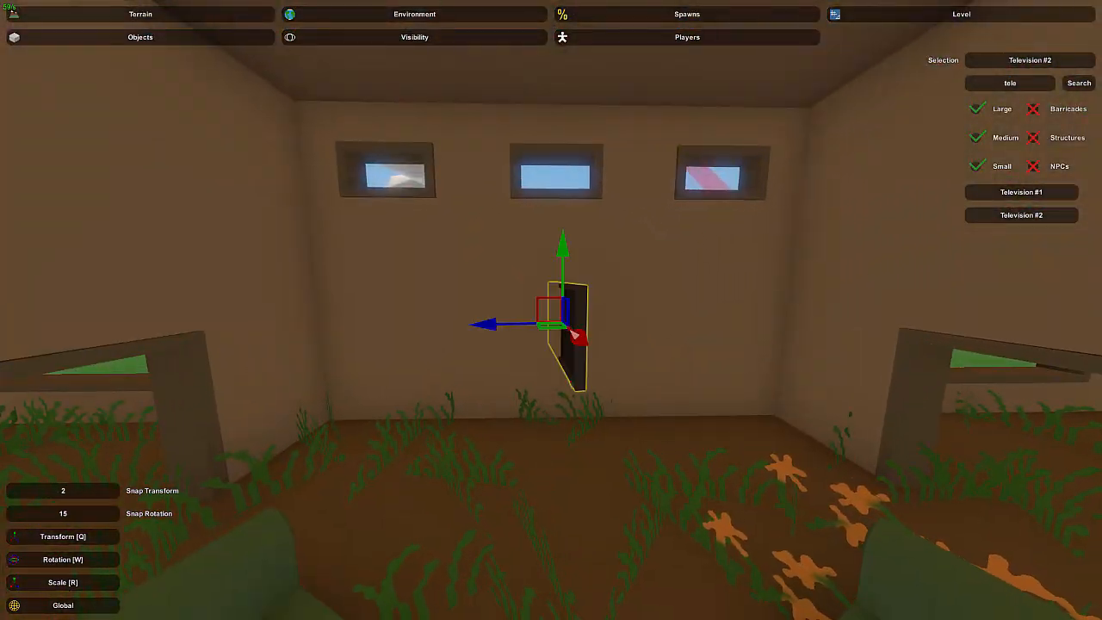
pyautogui.press('w')
pyautogui.moveTo(606, 349); pyautogui.dragTo(658, 351)
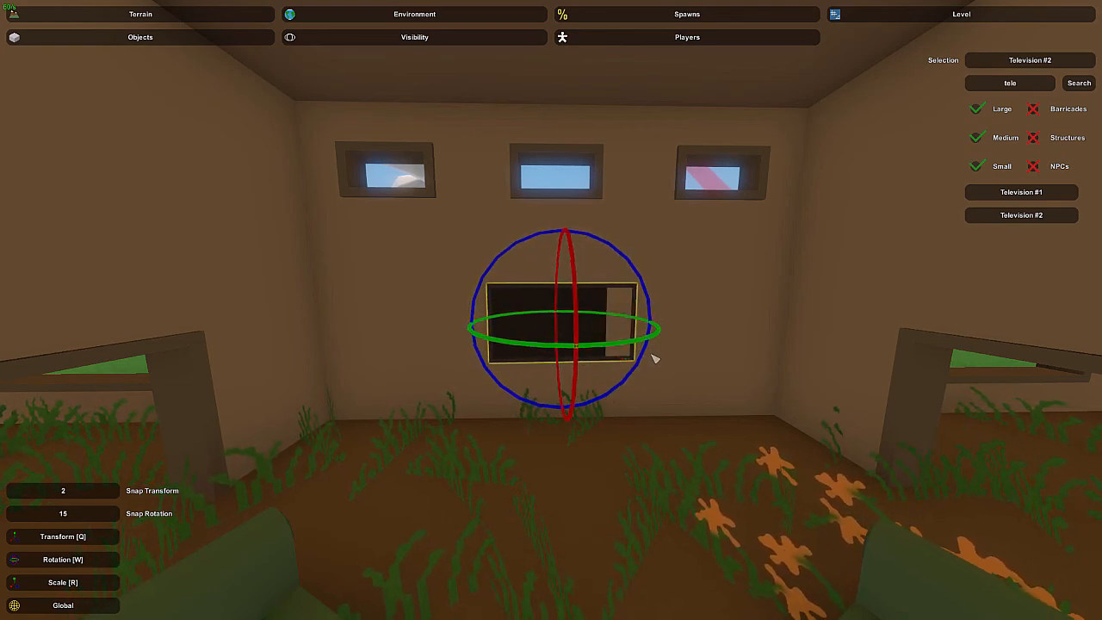
pyautogui.click(617, 304)
# Fine-tune the placement of the couches in front of the wall-mounted television
pyautogui.moveTo(617, 305); pyautogui.dragTo(616, 370, button='right')
pyautogui.press('s')
pyautogui.press('w')
pyautogui.press('s')
pyautogui.moveTo(551, 310); pyautogui.dragTo(551, 340, button='right')
pyautogui.click(566, 349)
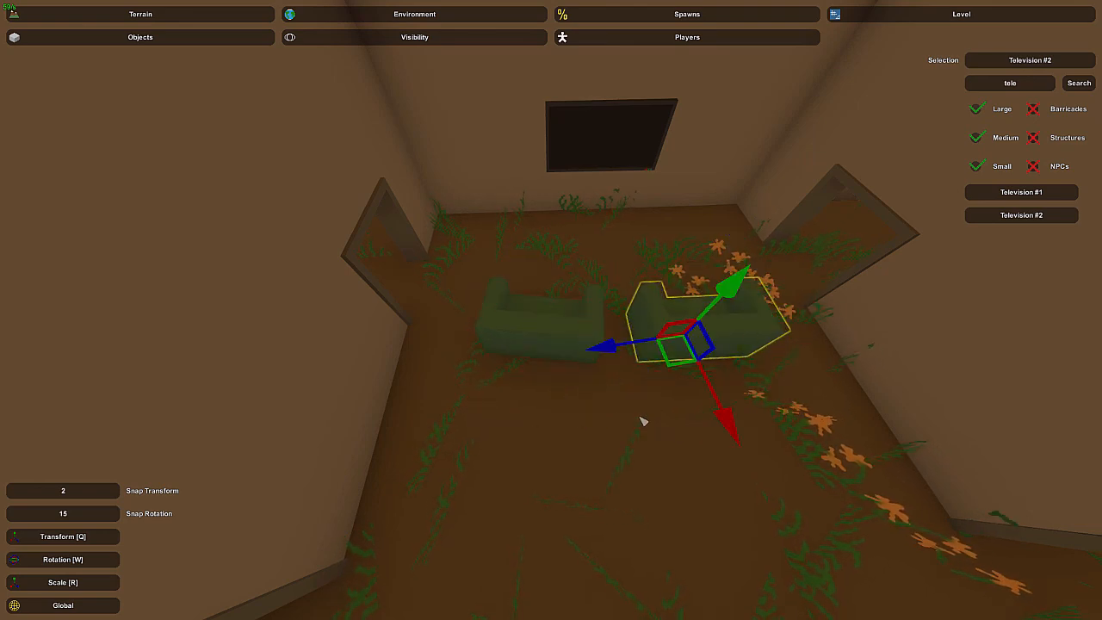
pyautogui.click(635, 318)
pyautogui.moveTo(635, 319); pyautogui.dragTo(741, 319, button='right')
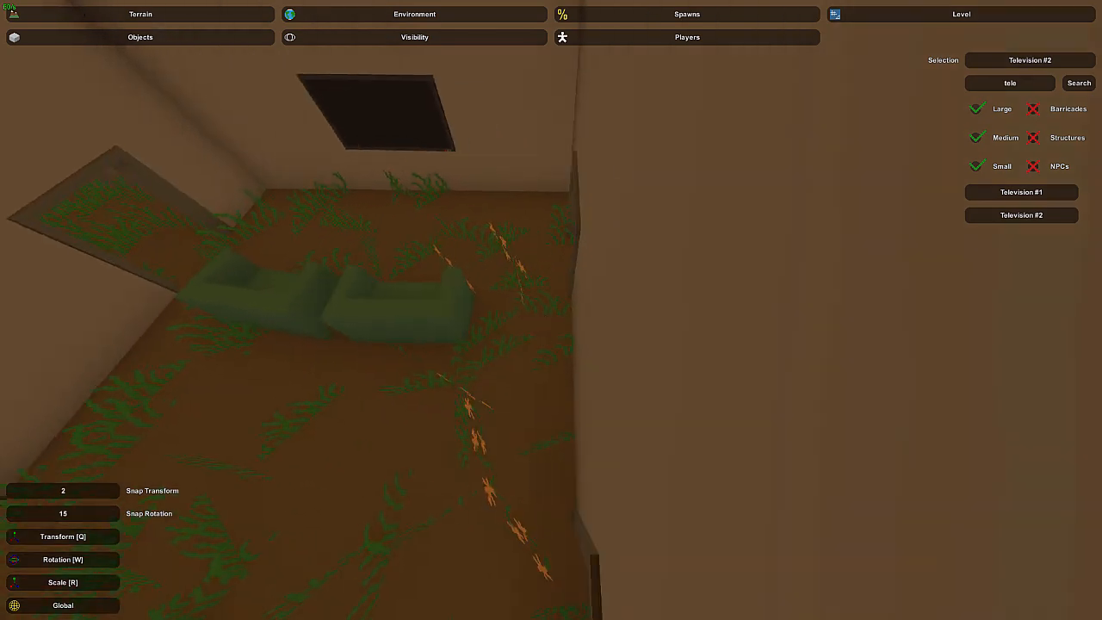
# Place the brown open-door wardrobe in the room corner between the large window and the doorway
pyautogui.moveTo(551, 229); pyautogui.dragTo(361, 249, button='right')
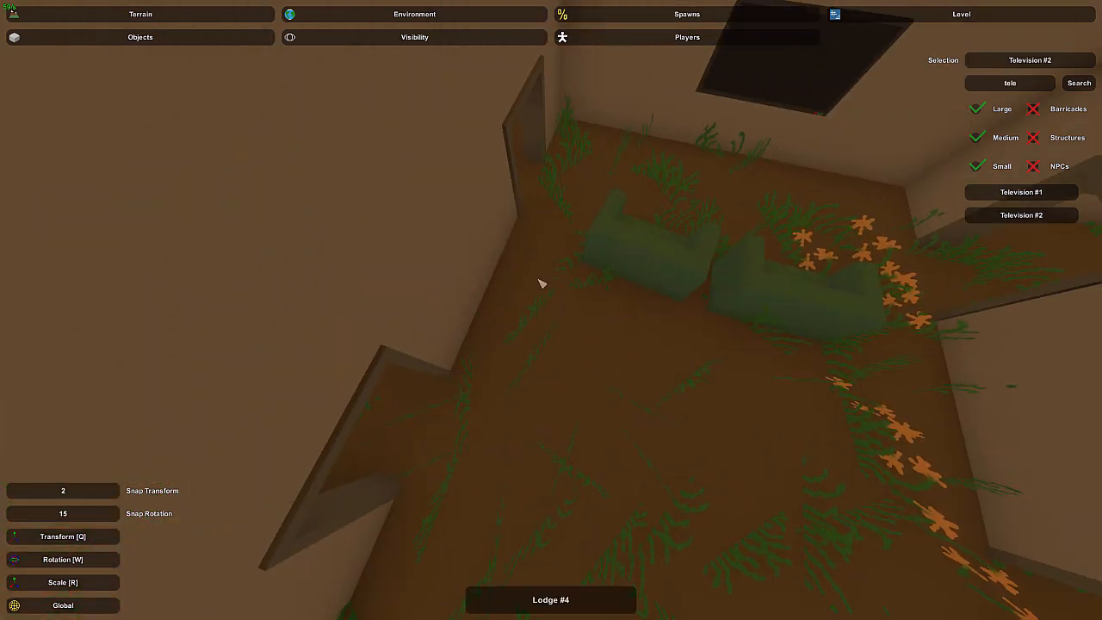
pyautogui.moveTo(541, 283); pyautogui.dragTo(551, 310, button='right')
pyautogui.click(580, 311)
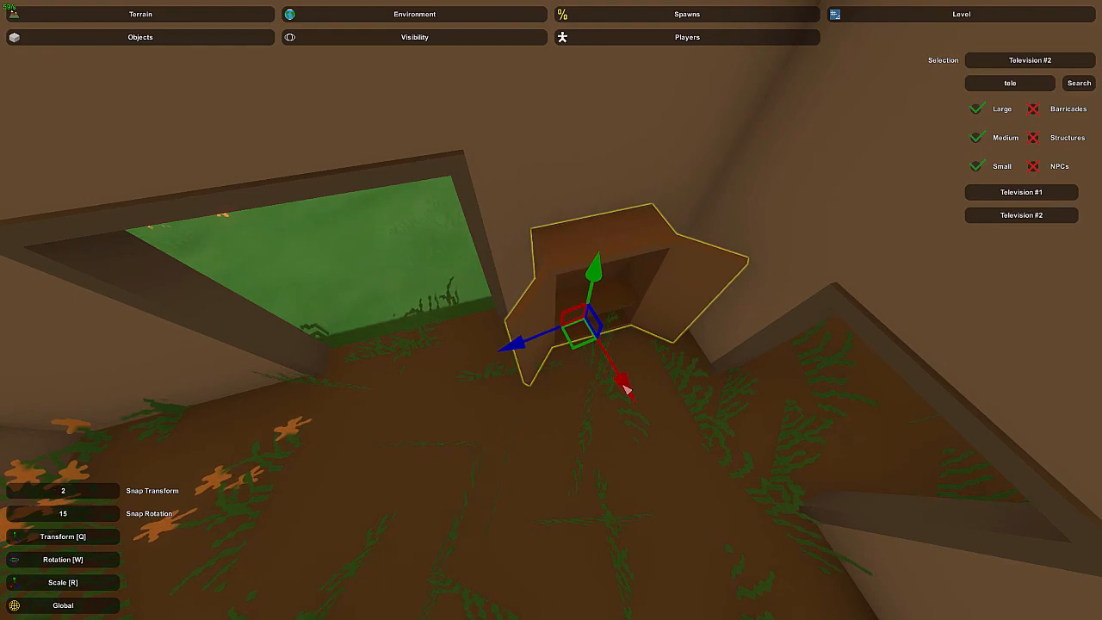
pyautogui.click(626, 307)
# Place the white coat rack from the grass in the lodge room's corner, on the other side of the large window from the wardrobe
pyautogui.moveTo(627, 307); pyautogui.dragTo(1024, 207, button='right')
pyautogui.press('w')
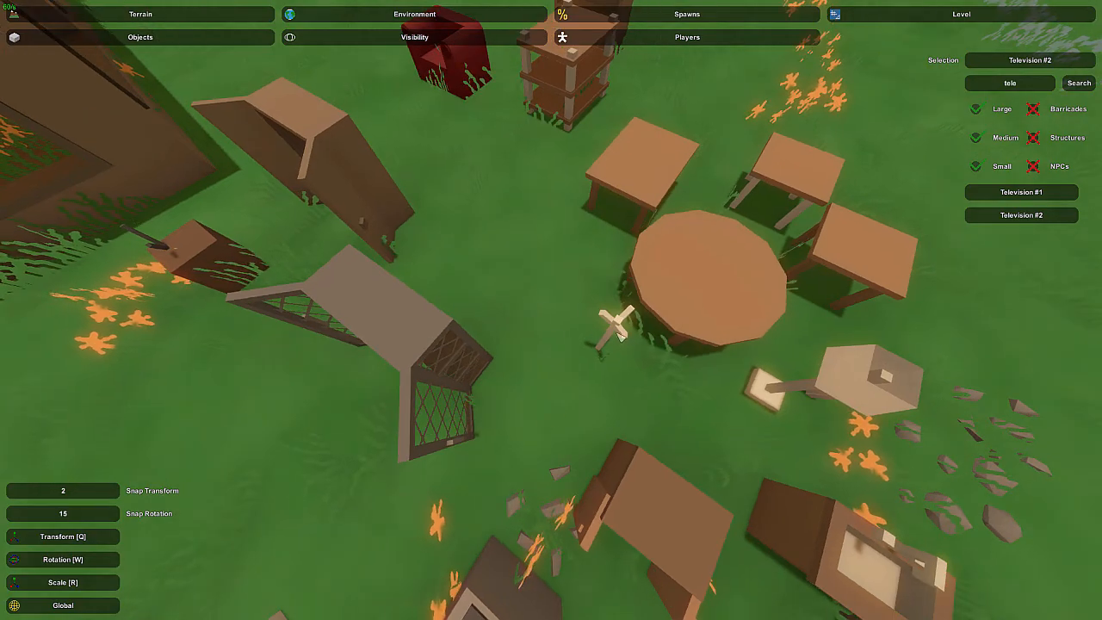
pyautogui.click(610, 319)
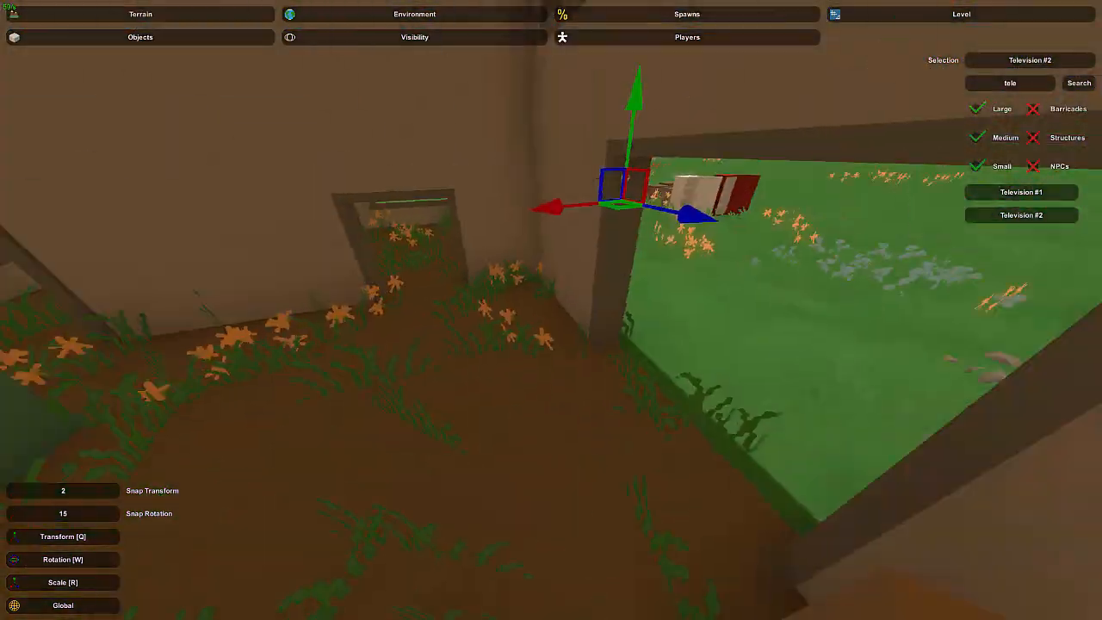
pyautogui.moveTo(550, 310); pyautogui.dragTo(591, 315, button='right')
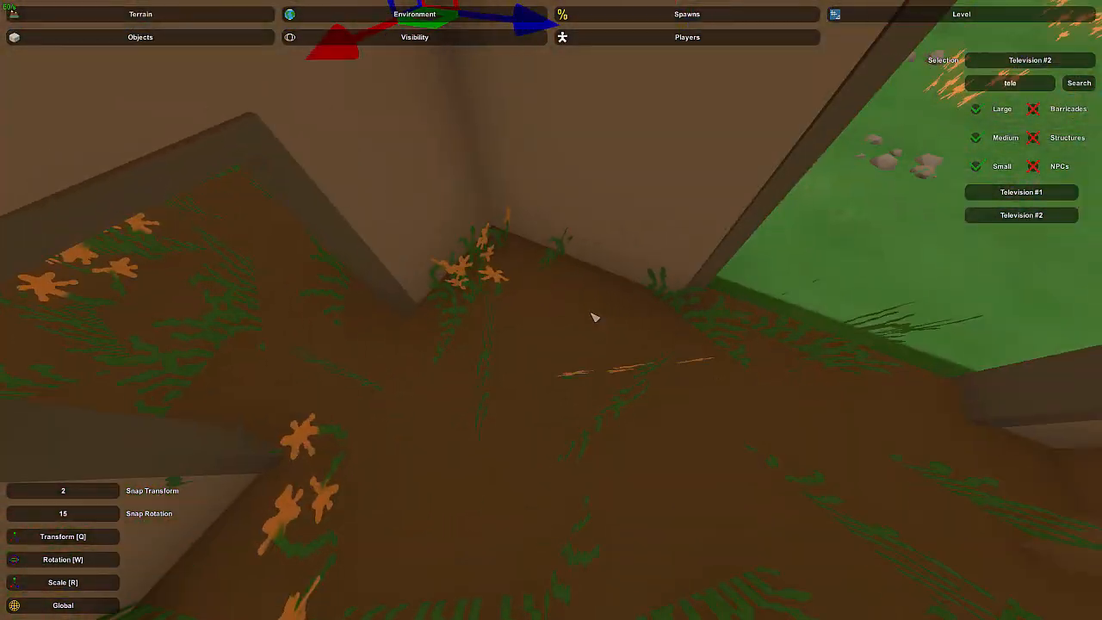
pyautogui.click(633, 308)
pyautogui.moveTo(649, 223); pyautogui.dragTo(637, 241, button='right')
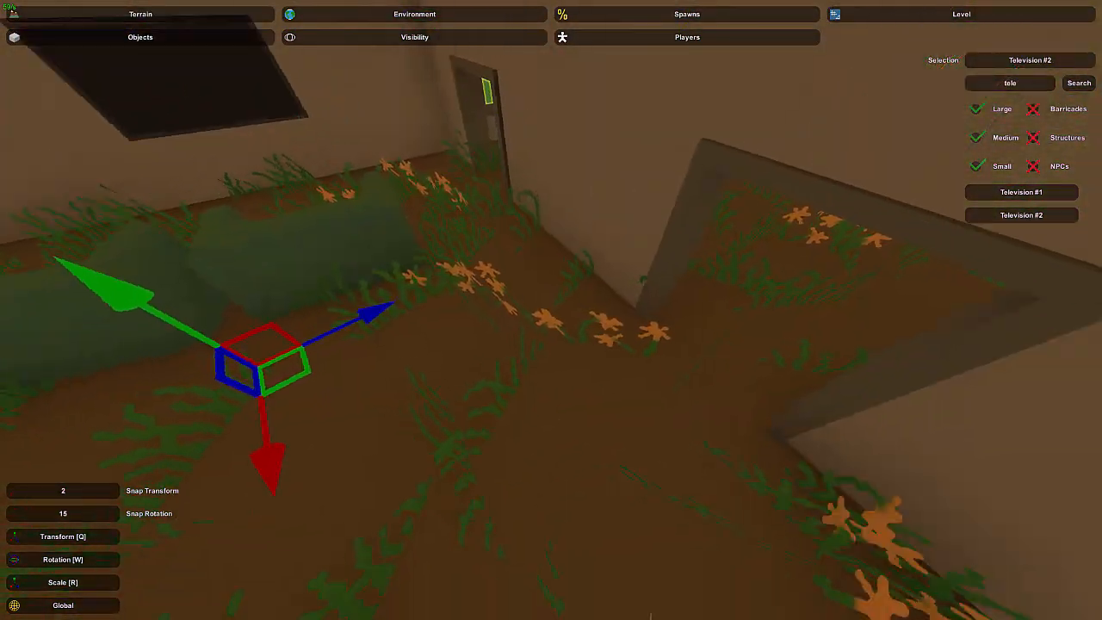
pyautogui.moveTo(551, 310); pyautogui.dragTo(456, 302, button='right')
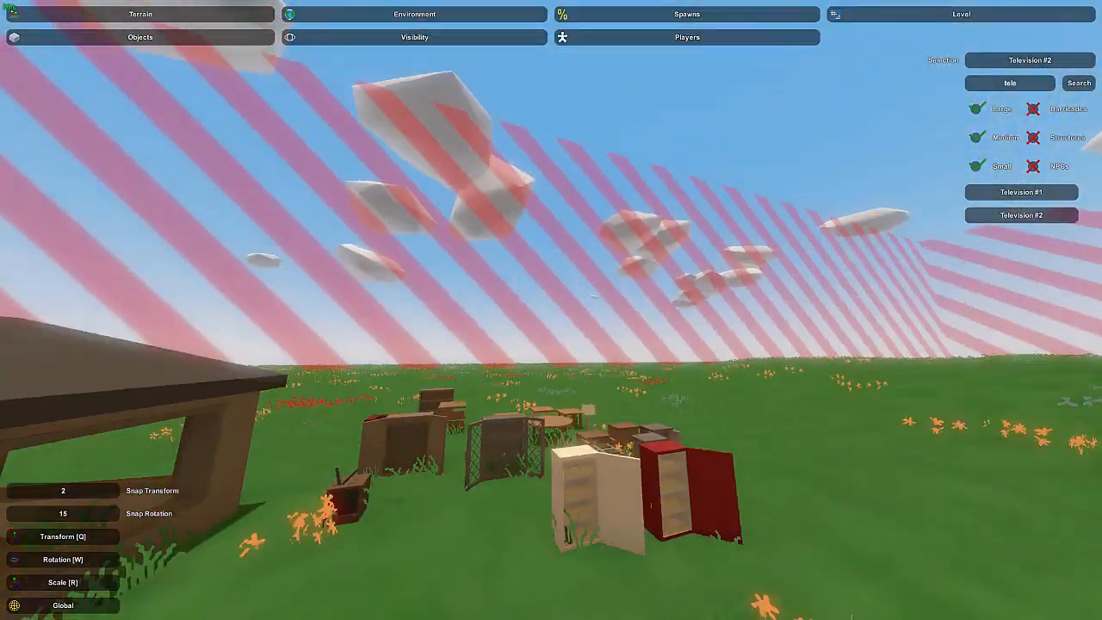
# Place a Pool Table behind the green couches, rotate it parallel to them and shift it towards the large window
pyautogui.moveTo(551, 310); pyautogui.dragTo(568, 413, button='right')
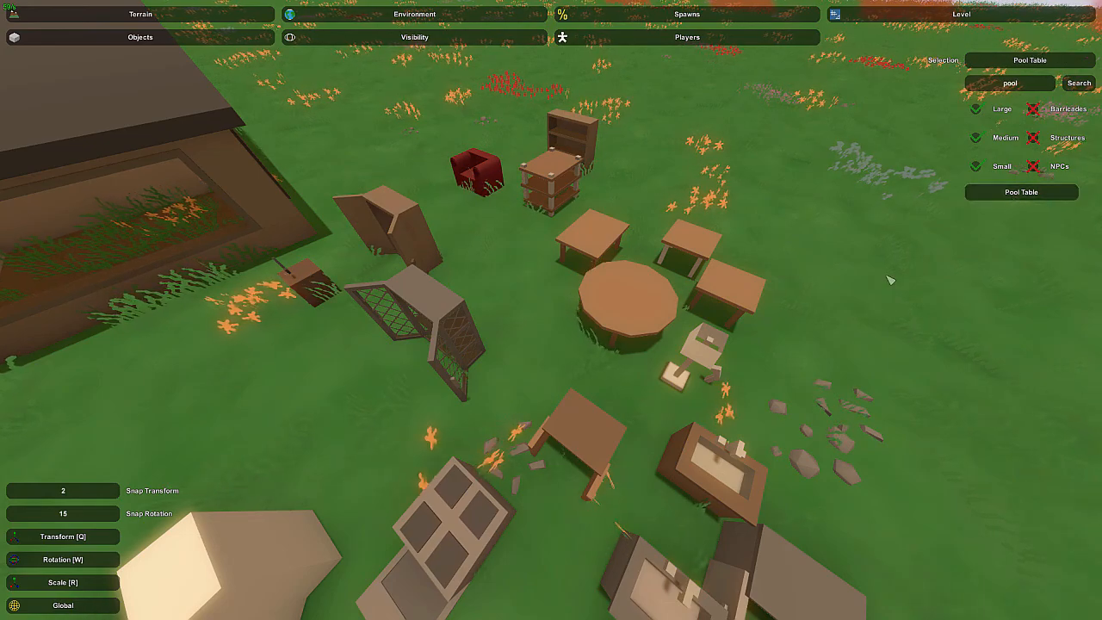
pyautogui.press('w')
pyautogui.moveTo(890, 280); pyautogui.dragTo(562, 313, button='right')
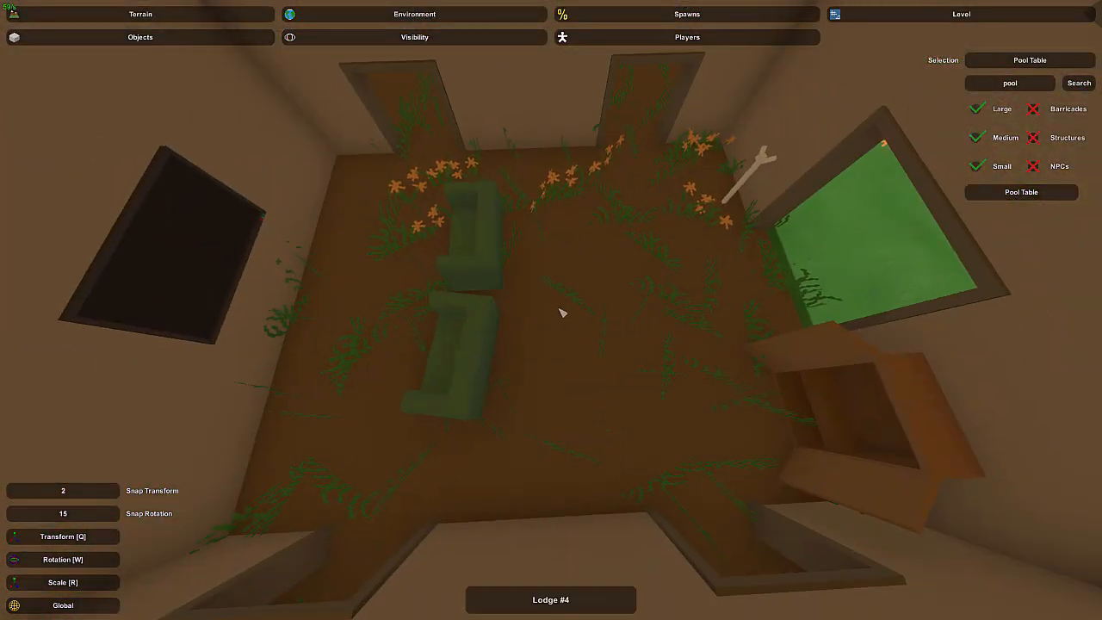
pyautogui.press('e')
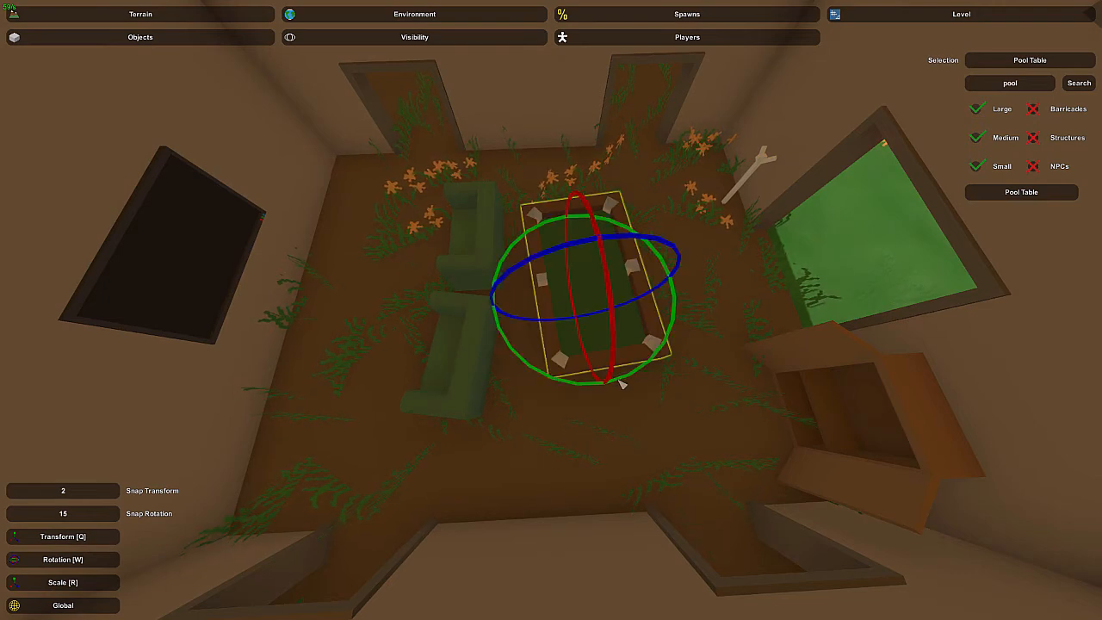
pyautogui.moveTo(621, 384); pyautogui.dragTo(615, 387)
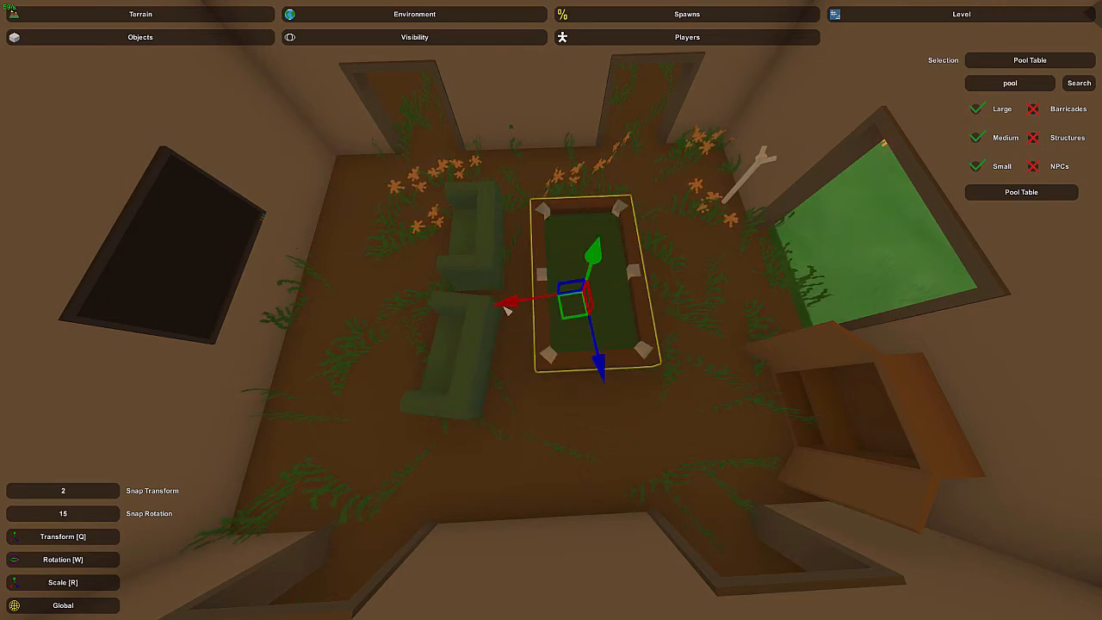
pyautogui.moveTo(507, 310); pyautogui.dragTo(534, 308)
pyautogui.click(640, 316)
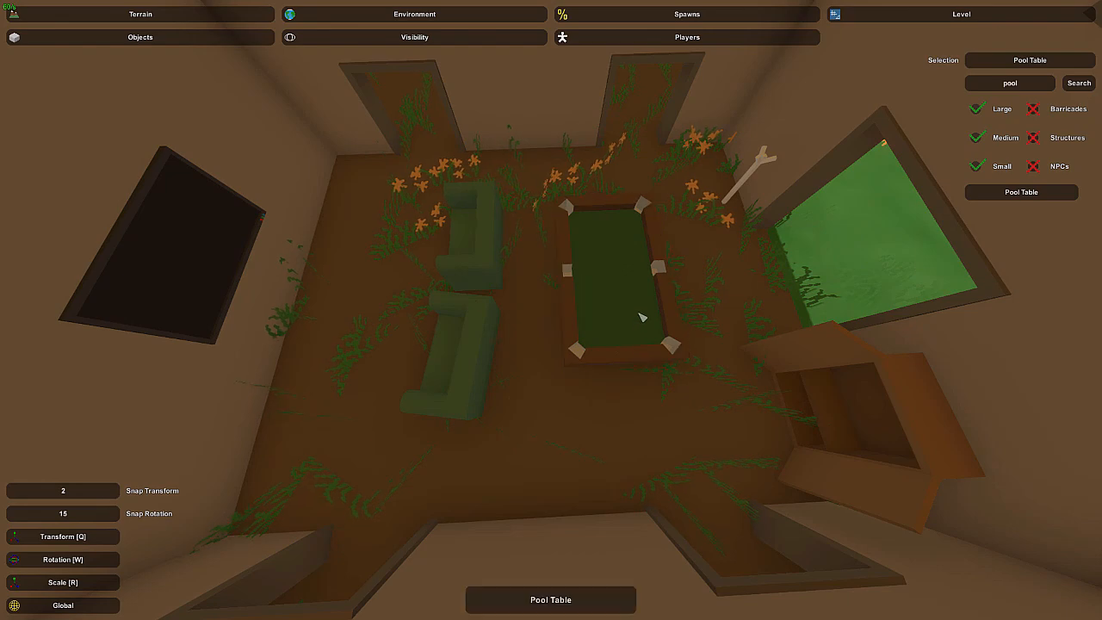
pyautogui.moveTo(641, 316); pyautogui.dragTo(474, 288, button='right')
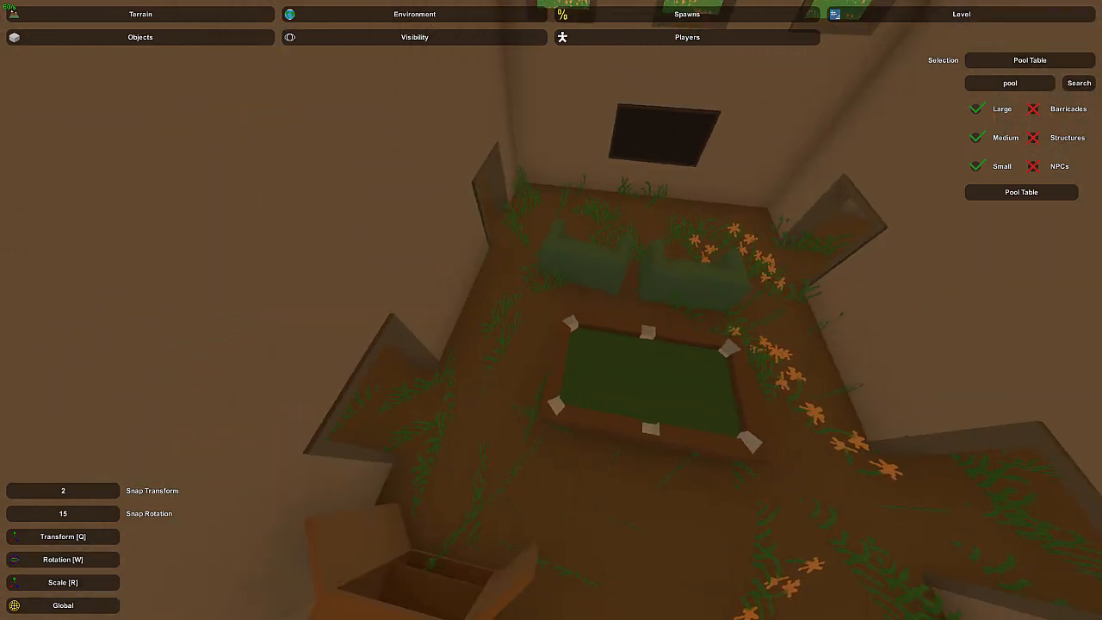
pyautogui.moveTo(551, 309); pyautogui.dragTo(660, 308, button='right')
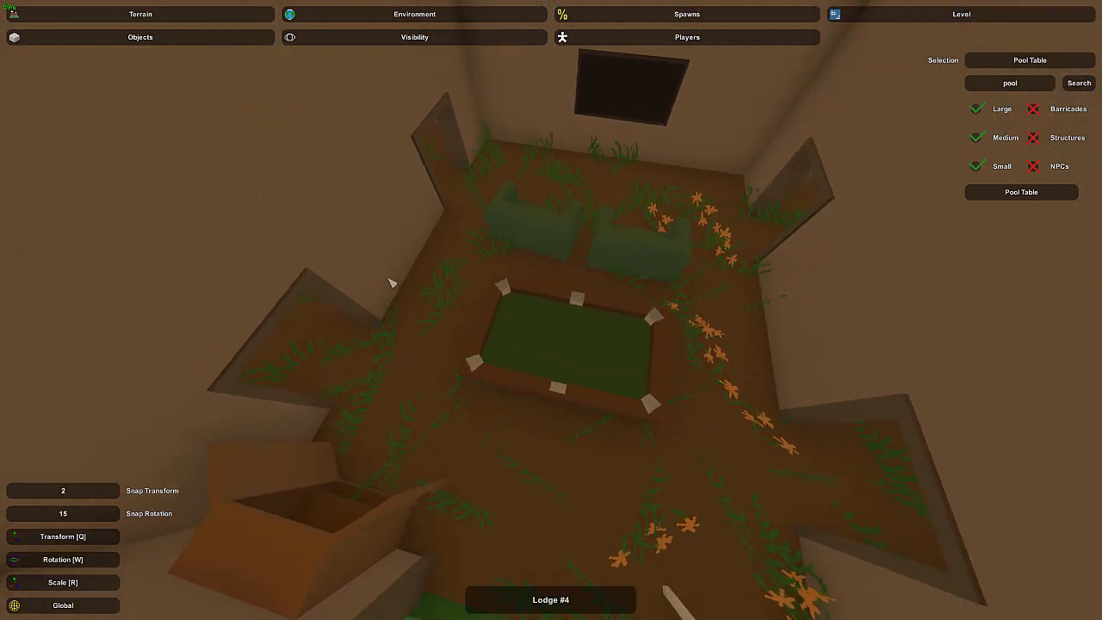
# Place the rectangular wooden table from the outdoor furniture in the lodge's side room with the large windows
pyautogui.moveTo(436, 306); pyautogui.dragTo(671, 224, button='right')
pyautogui.press('w')
pyautogui.moveTo(551, 309)
pyautogui.mouseDown(button='right')
pyautogui.moveTo(671, 279)
pyautogui.moveTo(637, 344)
pyautogui.moveTo(723, 361)
pyautogui.moveTo(555, 311)
pyautogui.mouseUp(button='right')
pyautogui.click(714, 281)
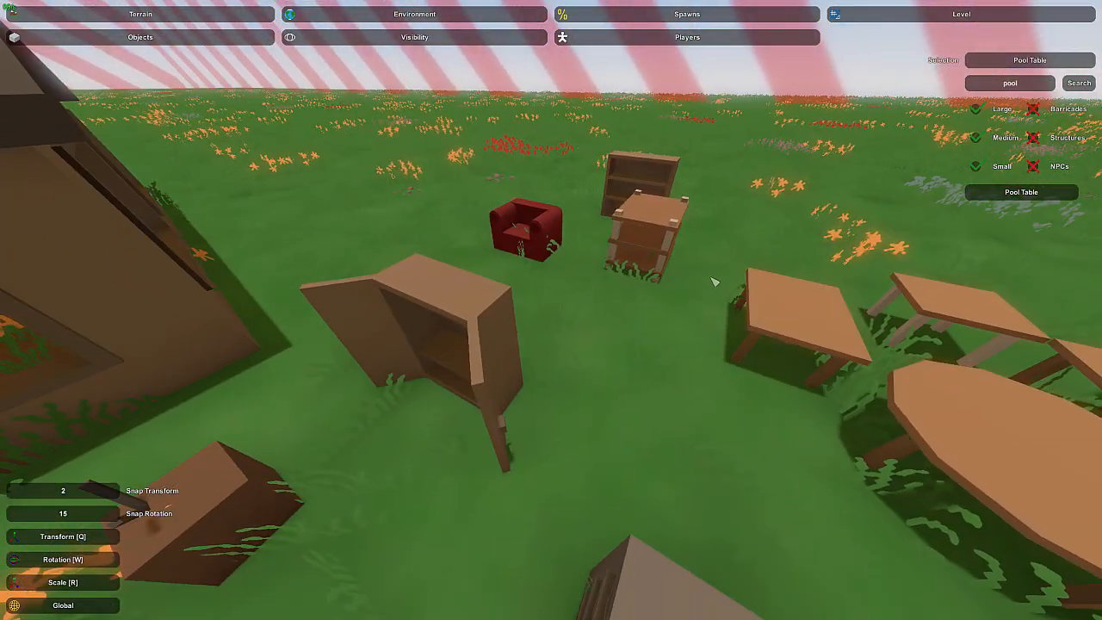
pyautogui.press('s')
pyautogui.moveTo(713, 281); pyautogui.dragTo(740, 297, button='right')
pyautogui.click(685, 308)
pyautogui.press('w')
pyautogui.moveTo(550, 310); pyautogui.dragTo(568, 312, button='right')
pyautogui.press('e')
pyautogui.moveTo(524, 376); pyautogui.dragTo(706, 465, button='right')
pyautogui.press('a')
pyautogui.press('s')
pyautogui.moveTo(550, 309)
pyautogui.mouseDown(button='right')
pyautogui.moveTo(602, 327)
pyautogui.moveTo(551, 267)
pyautogui.moveTo(547, 310)
pyautogui.moveTo(559, 315)
pyautogui.mouseUp(button='right')
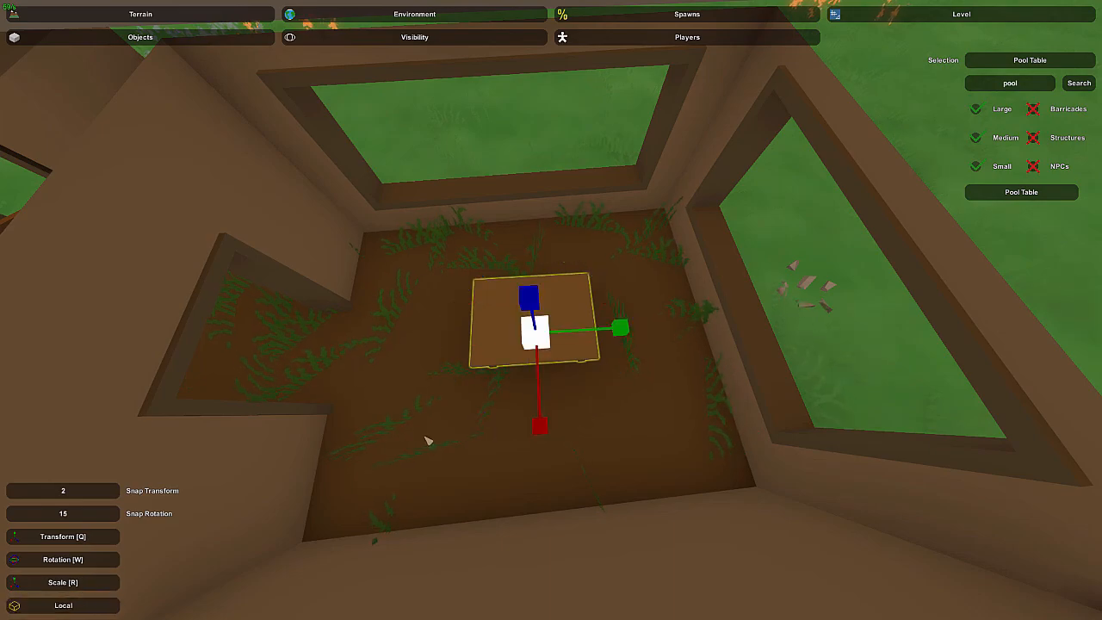
# Try to enlarge the wooden table uniformly in all dimensions
pyautogui.moveTo(551, 344); pyautogui.dragTo(552, 345)
pyautogui.press('w')
pyautogui.moveTo(552, 345); pyautogui.dragTo(551, 310, button='right')
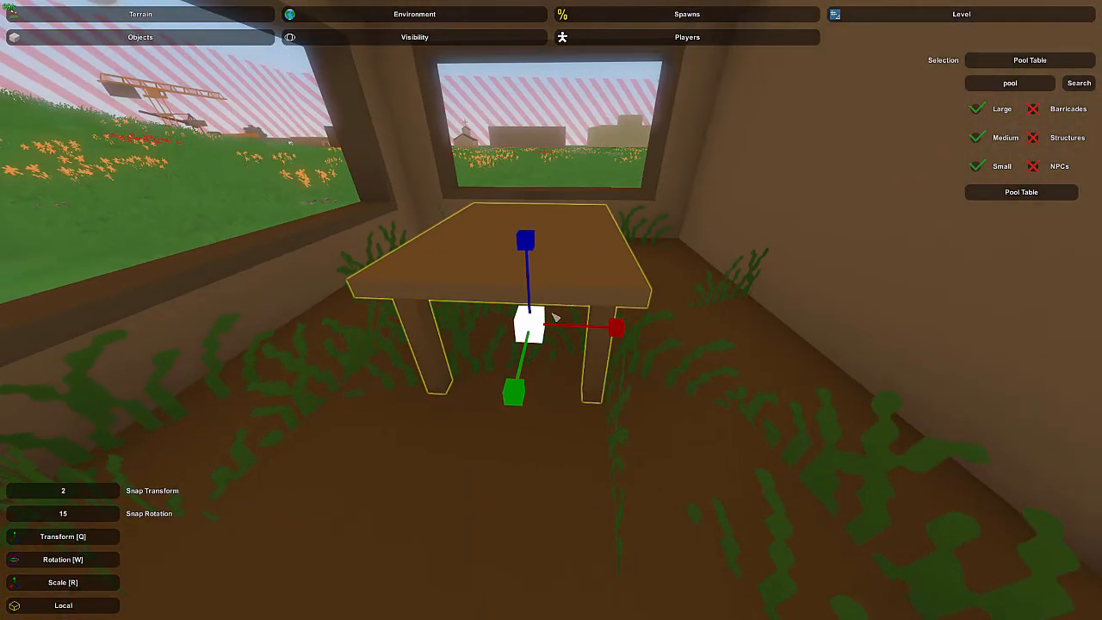
pyautogui.hotkey('ctrl', 'z')
# Stretch the wooden table in width and length into a long dining table and centre it in the side room
pyautogui.click(545, 293)
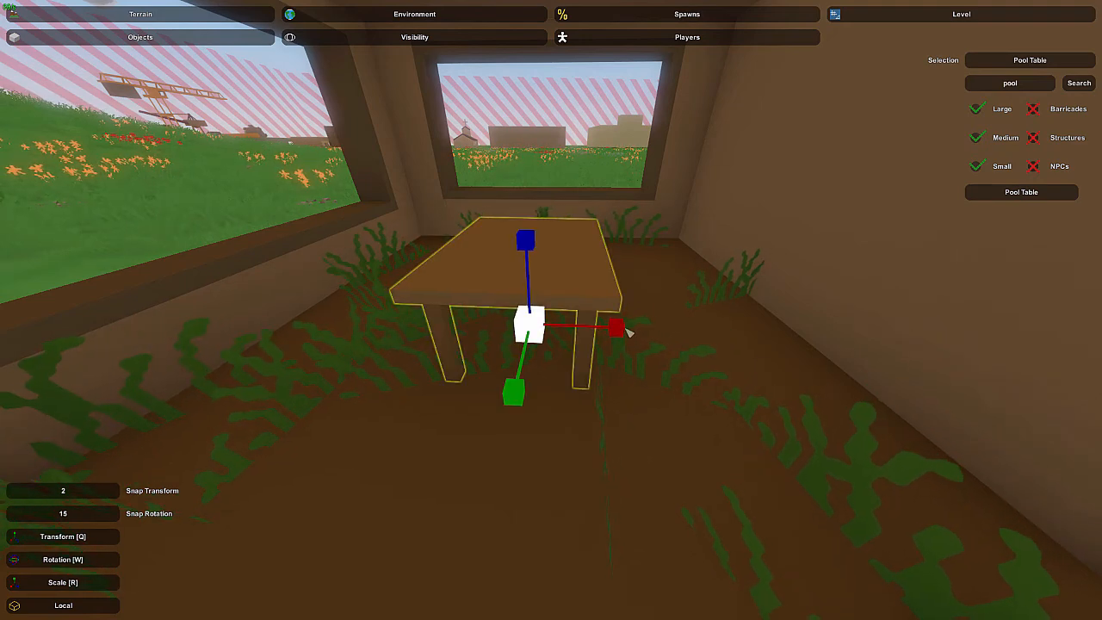
pyautogui.moveTo(474, 390); pyautogui.dragTo(453, 415)
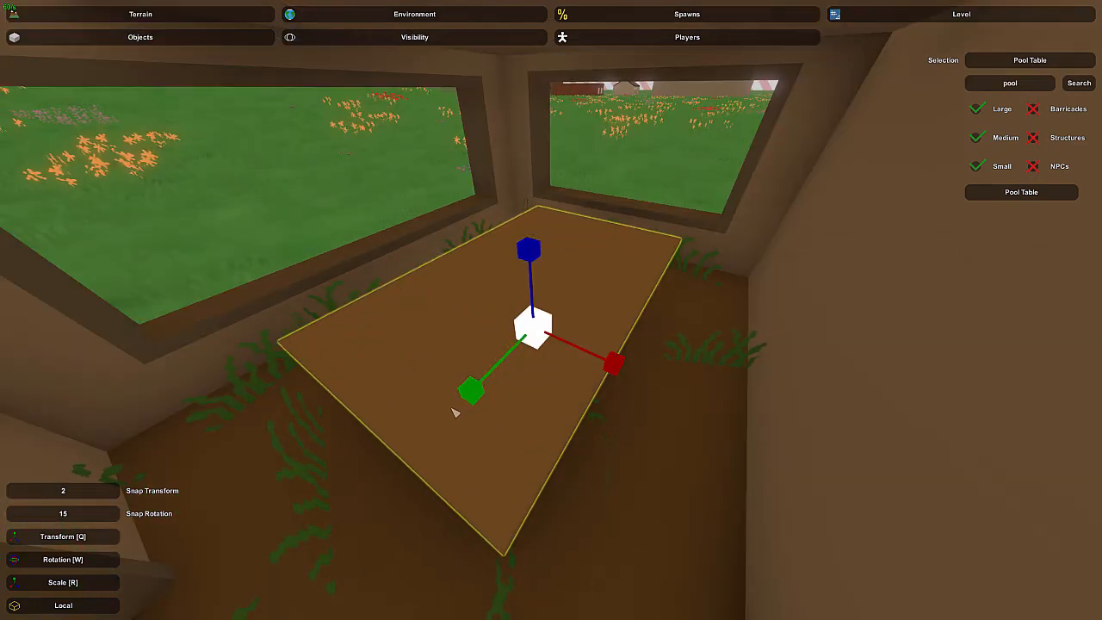
pyautogui.press('q')
pyautogui.press('w')
pyautogui.moveTo(465, 375); pyautogui.dragTo(550, 309, button='right')
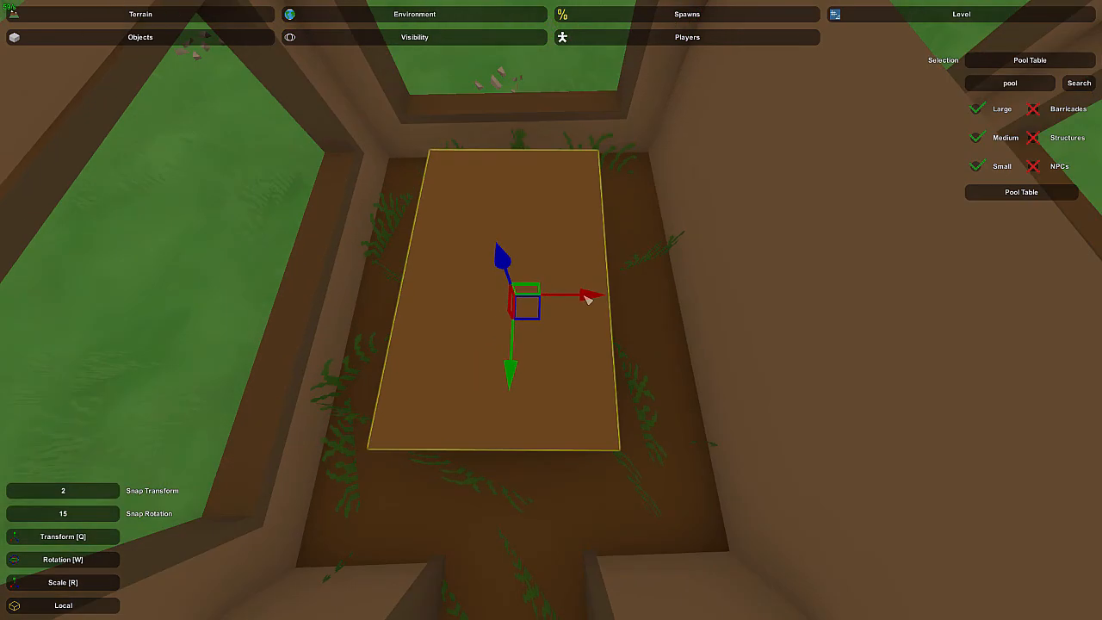
pyautogui.moveTo(588, 298); pyautogui.dragTo(601, 298)
pyautogui.moveTo(528, 363); pyautogui.dragTo(531, 378)
pyautogui.click(512, 347)
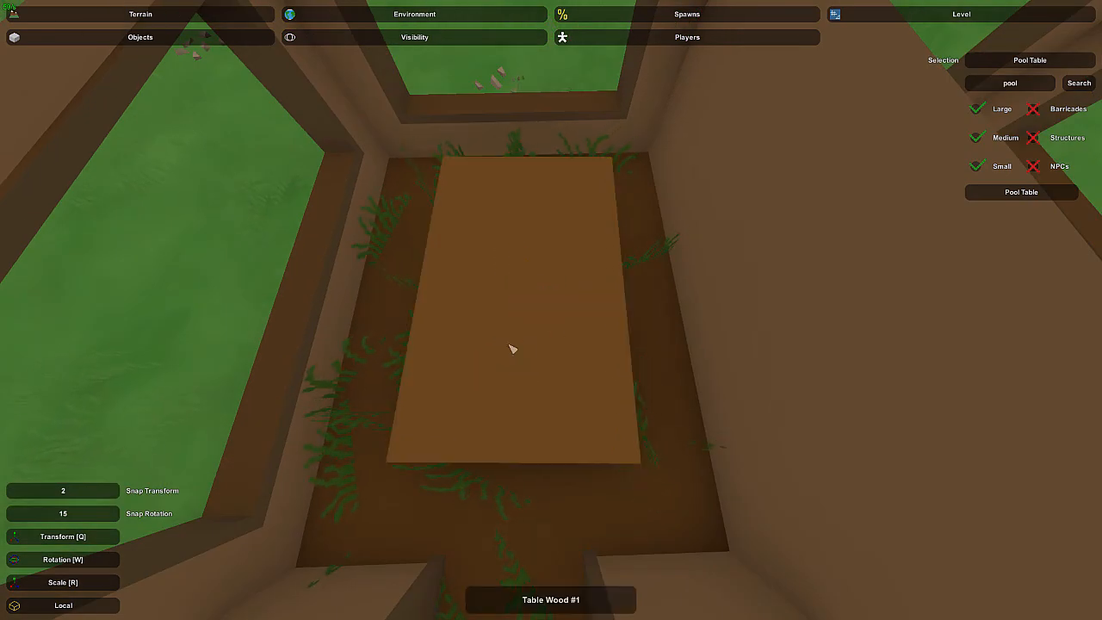
# Search the objects for "chair" and place Chair Metal #1, Chair Wood #1 and Chair Wood #2 on the grass outside
pyautogui.press('w')
pyautogui.moveTo(512, 347); pyautogui.dragTo(551, 431, button='right')
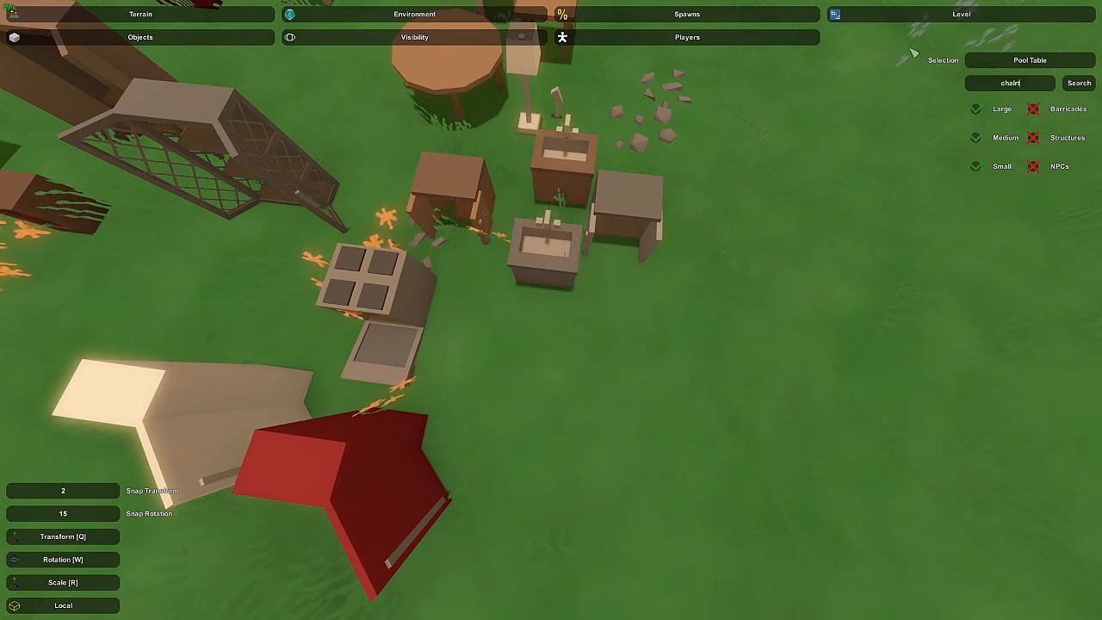
pyautogui.click(1078, 83)
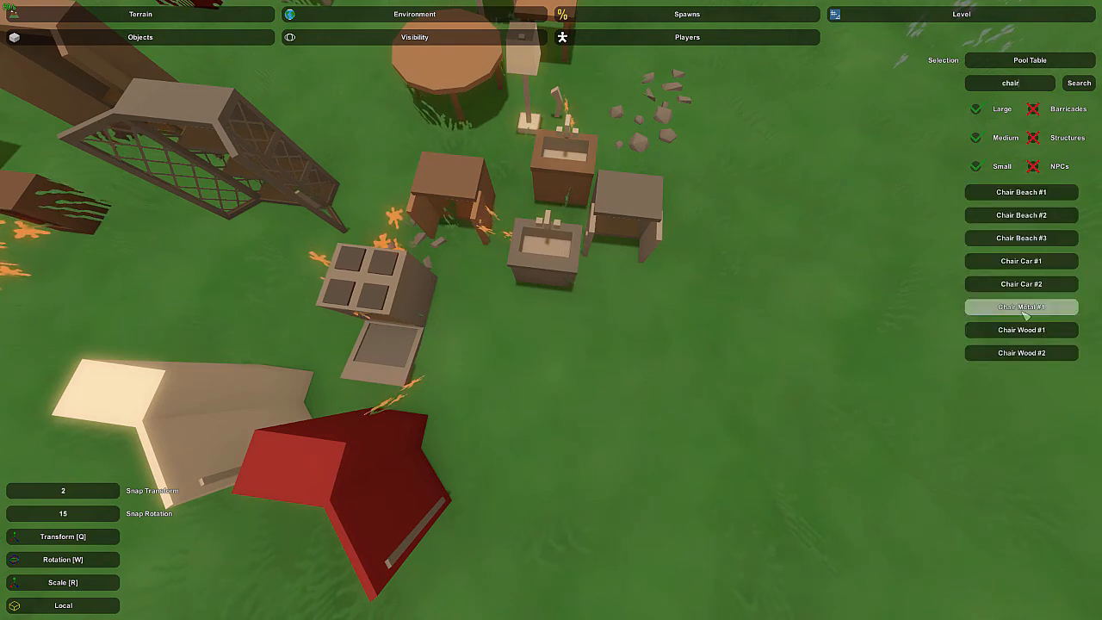
pyautogui.press('e')
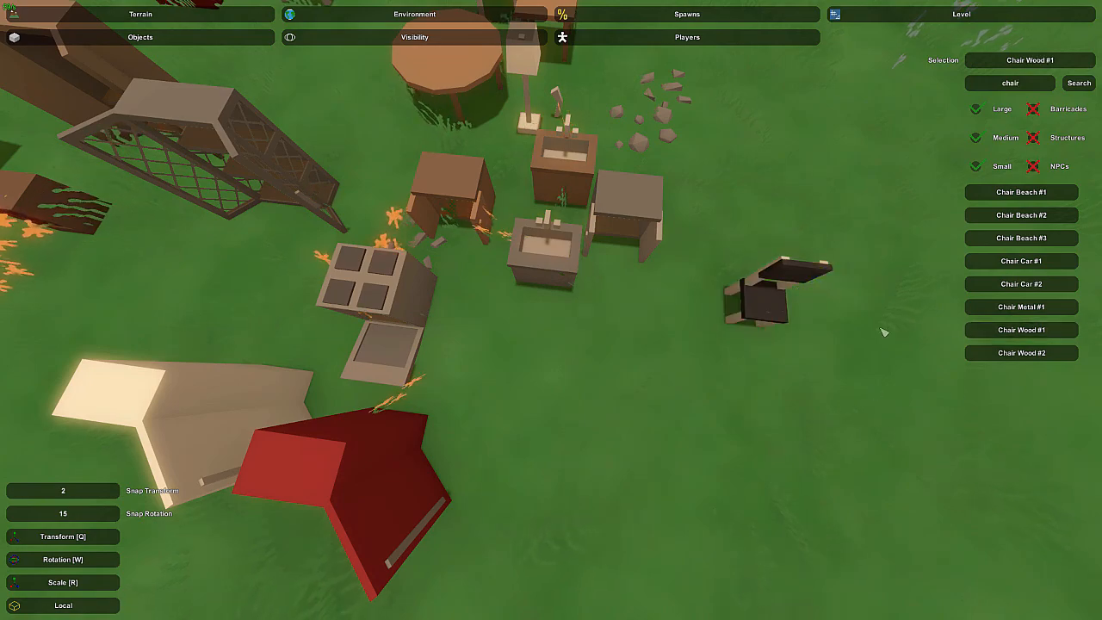
pyautogui.press('e')
pyautogui.click(878, 393)
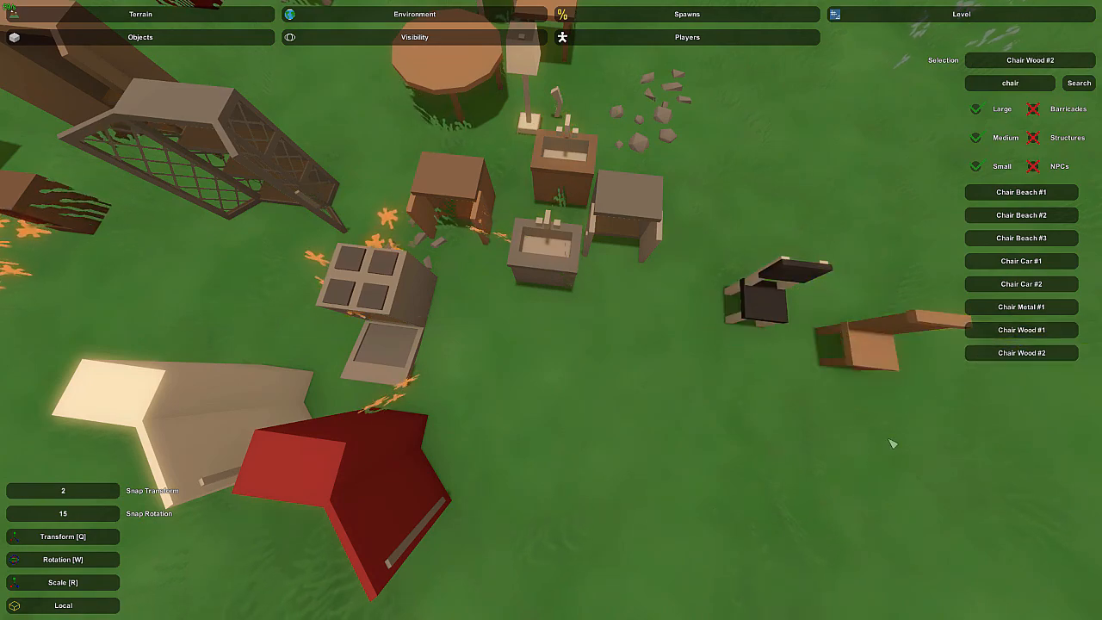
pyautogui.press('e')
pyautogui.click(850, 349)
# Place the first Chair Wood #2 along the window side of the dining table and rotate it to face the table
pyautogui.moveTo(856, 353); pyautogui.dragTo(990, 194, button='right')
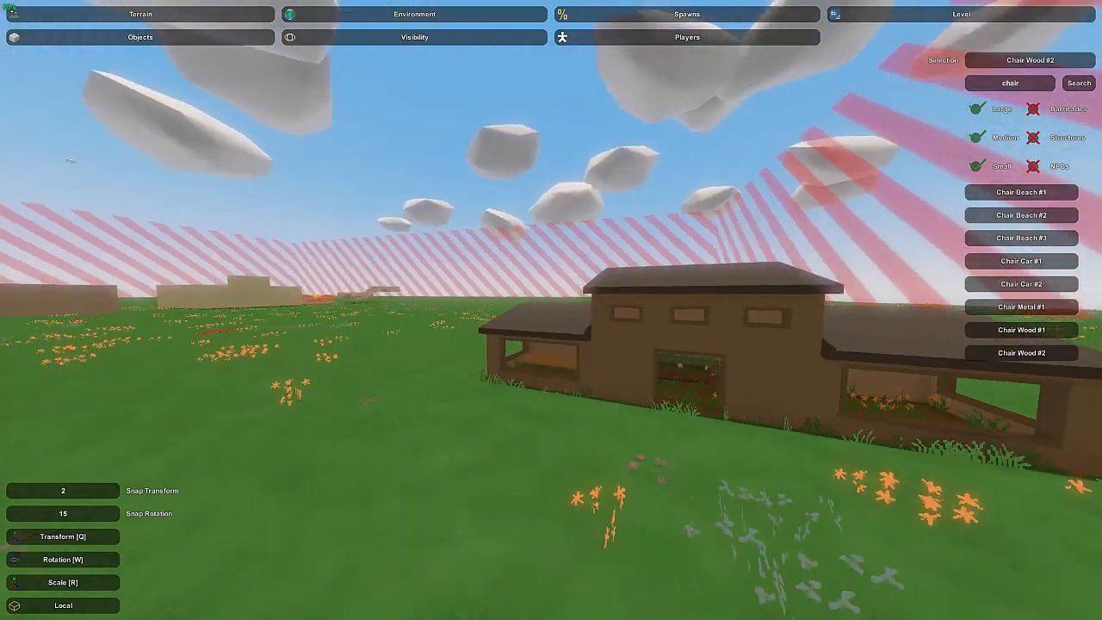
pyautogui.press('w')
pyautogui.moveTo(551, 310); pyautogui.dragTo(693, 482, button='right')
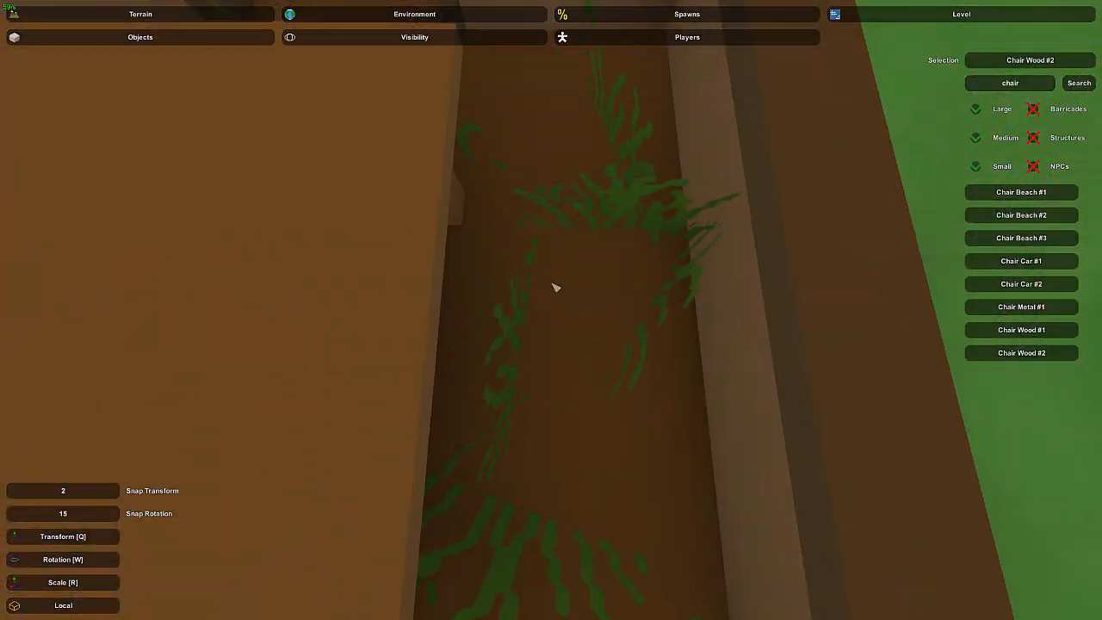
pyautogui.press('e')
pyautogui.press('s')
pyautogui.moveTo(552, 283)
pyautogui.mouseDown(button='right')
pyautogui.moveTo(555, 258)
pyautogui.moveTo(555, 297)
pyautogui.mouseUp(button='right')
pyautogui.press('w')
pyautogui.moveTo(591, 374); pyautogui.dragTo(544, 379)
pyautogui.moveTo(544, 379); pyautogui.dragTo(568, 336, button='right')
# Add two more Chair Wood #2 along the window side of the dining table and turn them towards it
pyautogui.press('s')
pyautogui.press('e')
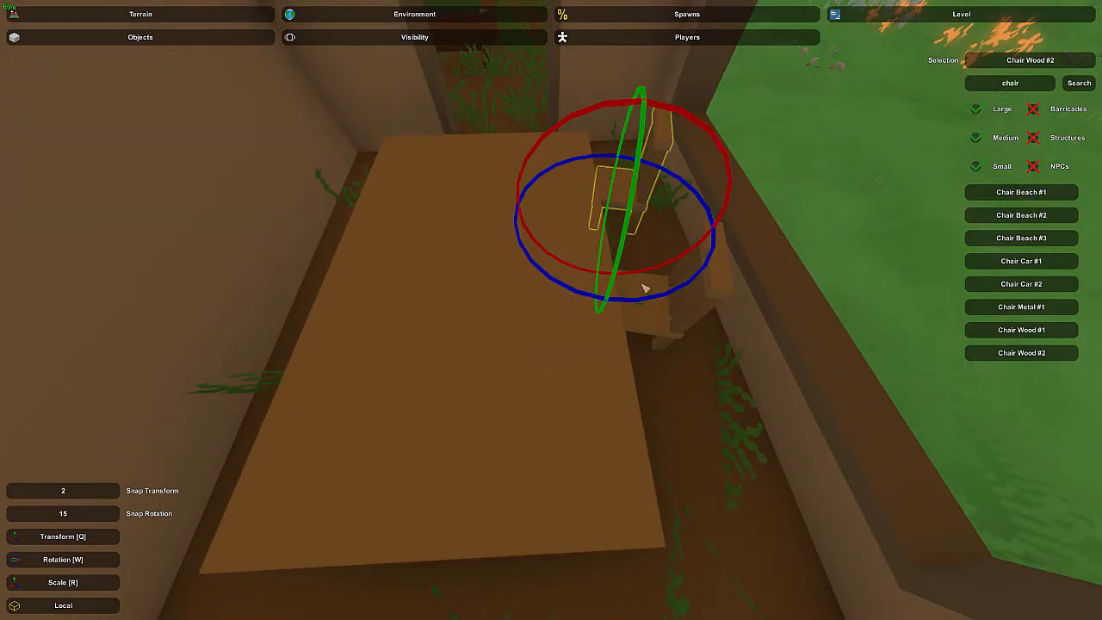
pyautogui.moveTo(646, 288); pyautogui.dragTo(660, 317)
pyautogui.moveTo(660, 317); pyautogui.dragTo(800, 315, button='right')
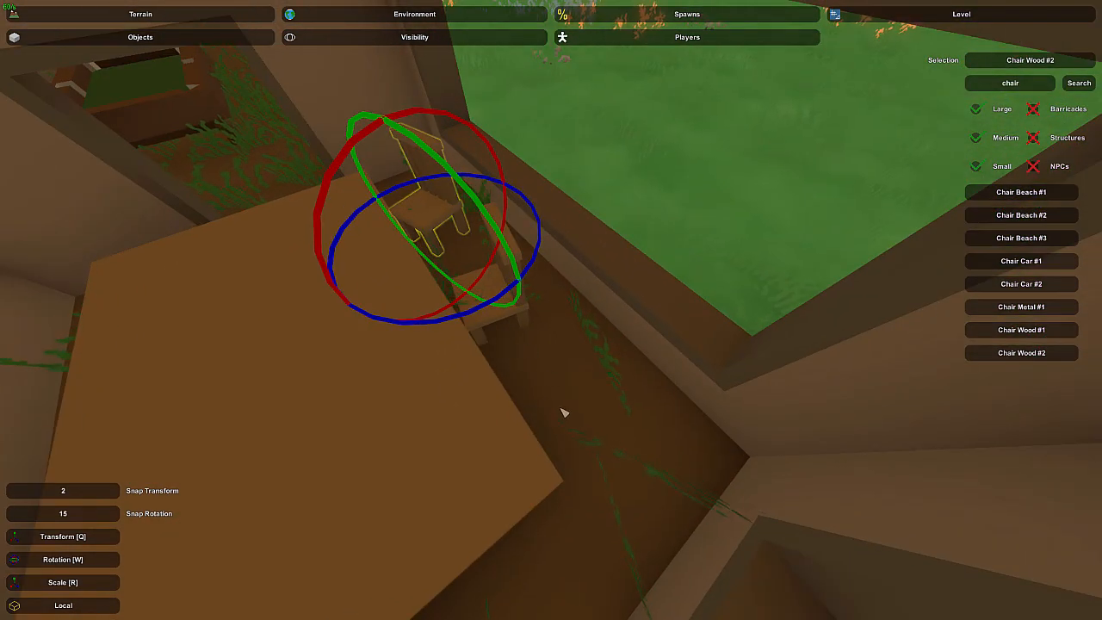
pyautogui.press('e')
pyautogui.moveTo(580, 537); pyautogui.dragTo(556, 533)
# Place one Chair Wood #2 on the table's wall side and another at the end farthest from the doorway, facing the table
pyautogui.moveTo(556, 534); pyautogui.dragTo(556, 316, button='right')
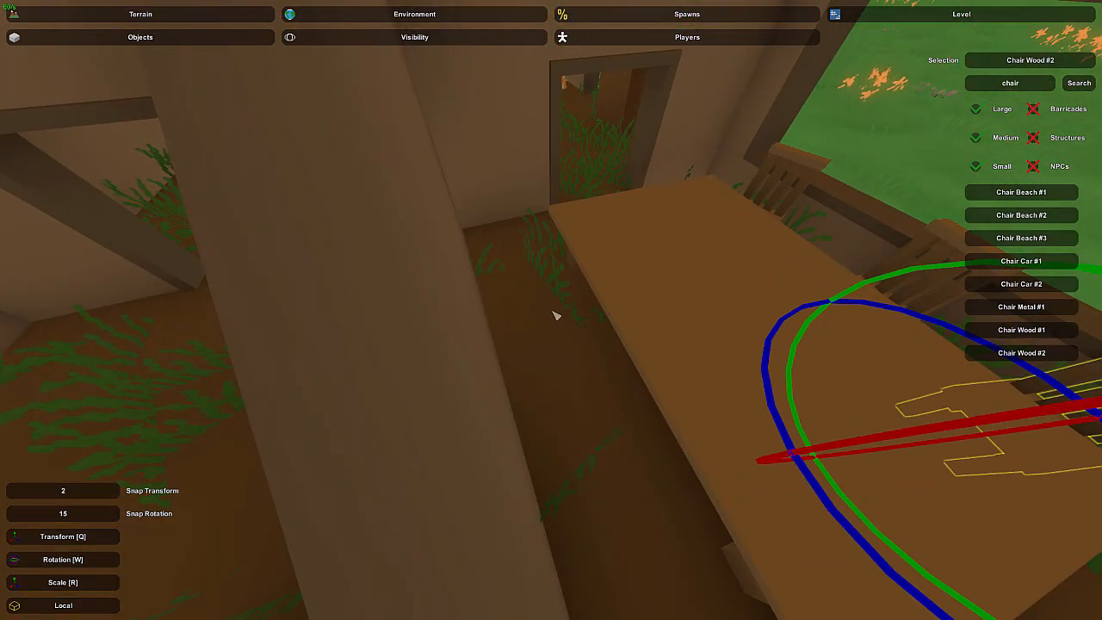
pyautogui.press('e')
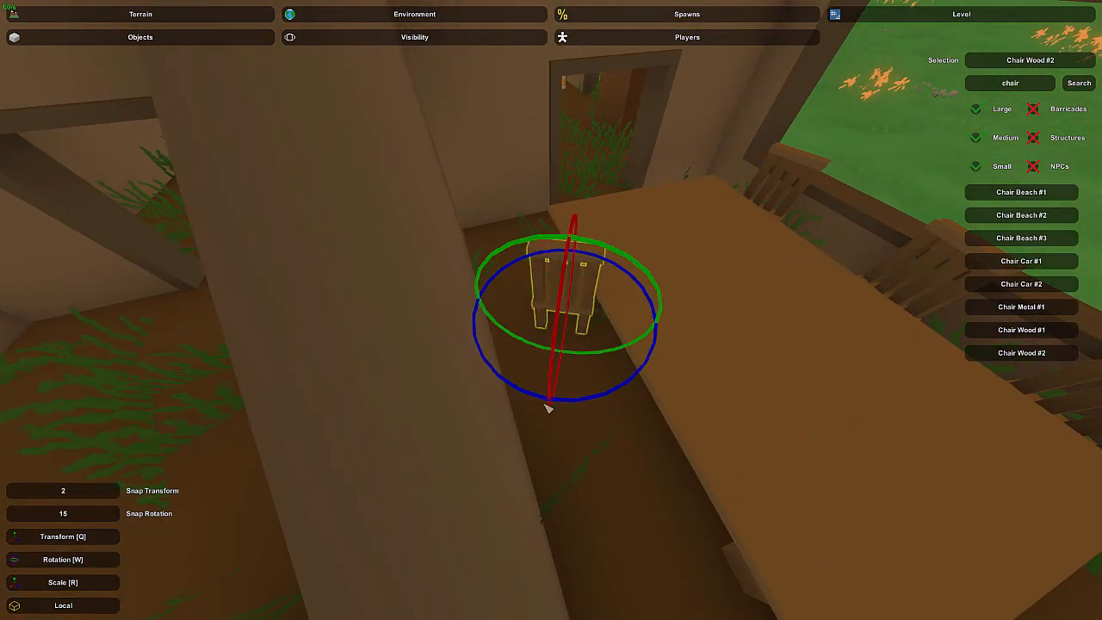
pyautogui.moveTo(549, 408); pyautogui.dragTo(748, 392, button='right')
pyautogui.press('e')
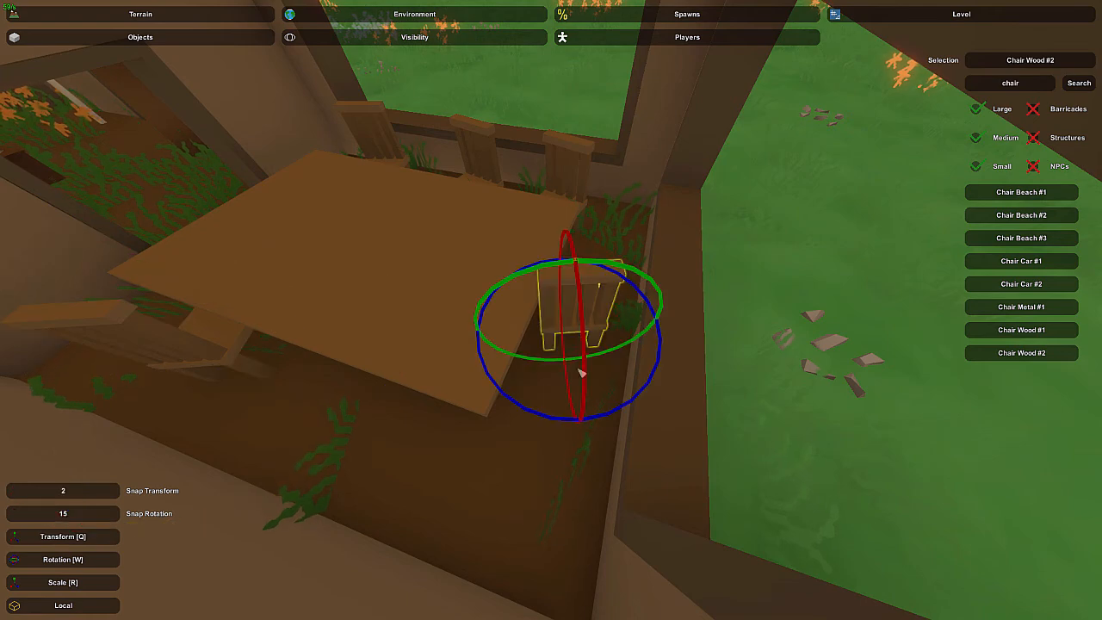
pyautogui.moveTo(601, 418); pyautogui.dragTo(607, 410)
# Add a second wall-side chair and one at the doorway end of the dining table, rotating both to face it
pyautogui.moveTo(439, 295); pyautogui.dragTo(510, 312, button='right')
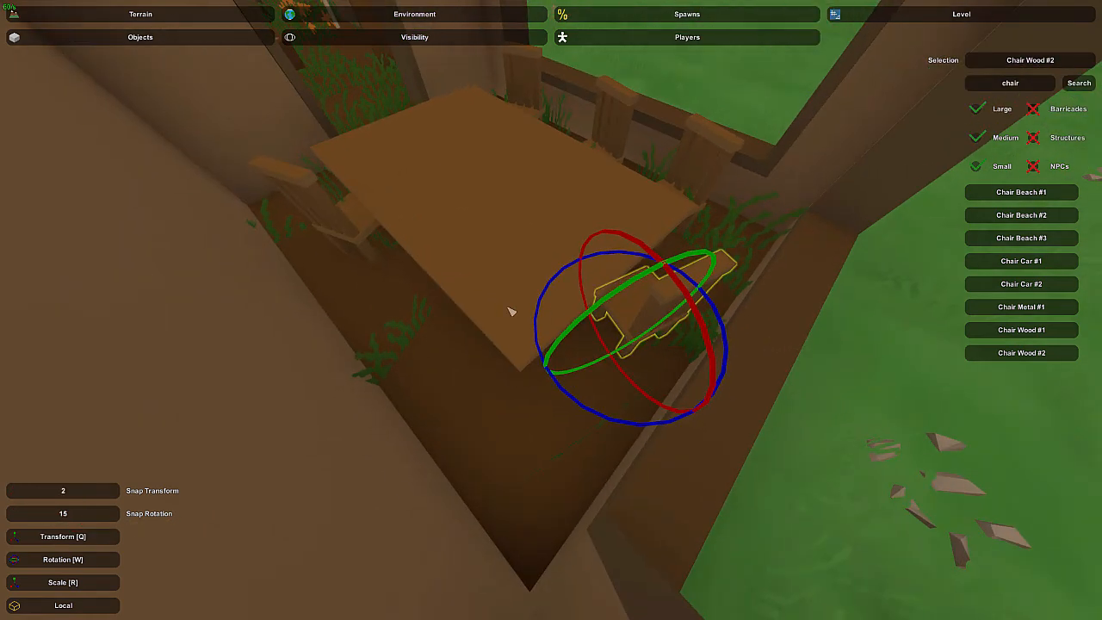
pyautogui.press('e')
pyautogui.moveTo(488, 413); pyautogui.dragTo(494, 388)
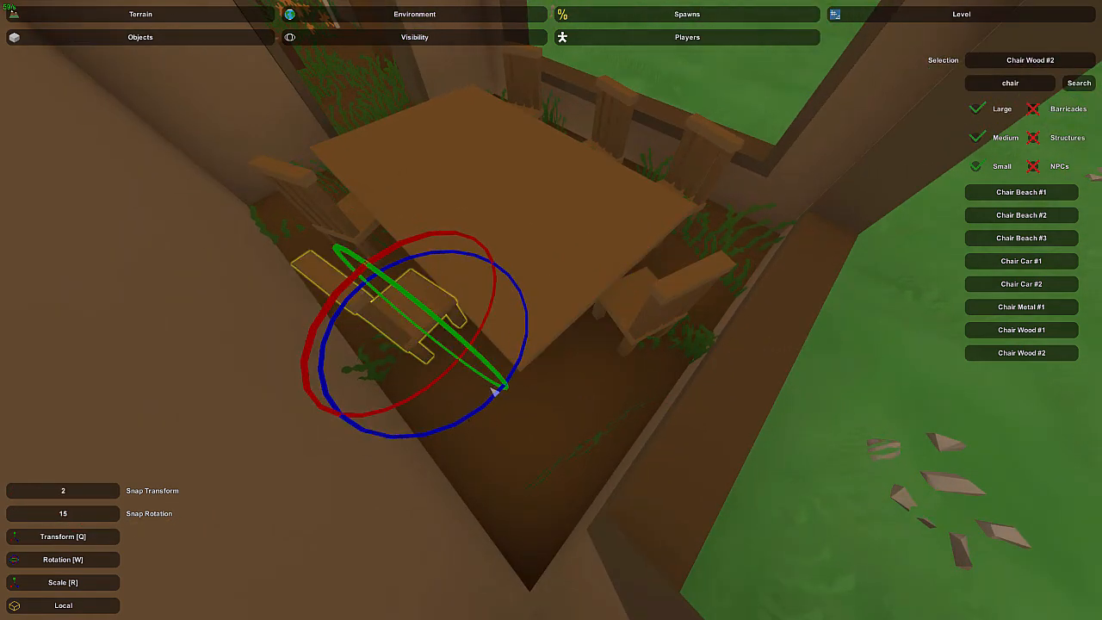
pyautogui.moveTo(494, 388); pyautogui.dragTo(514, 323, button='right')
pyautogui.press('e')
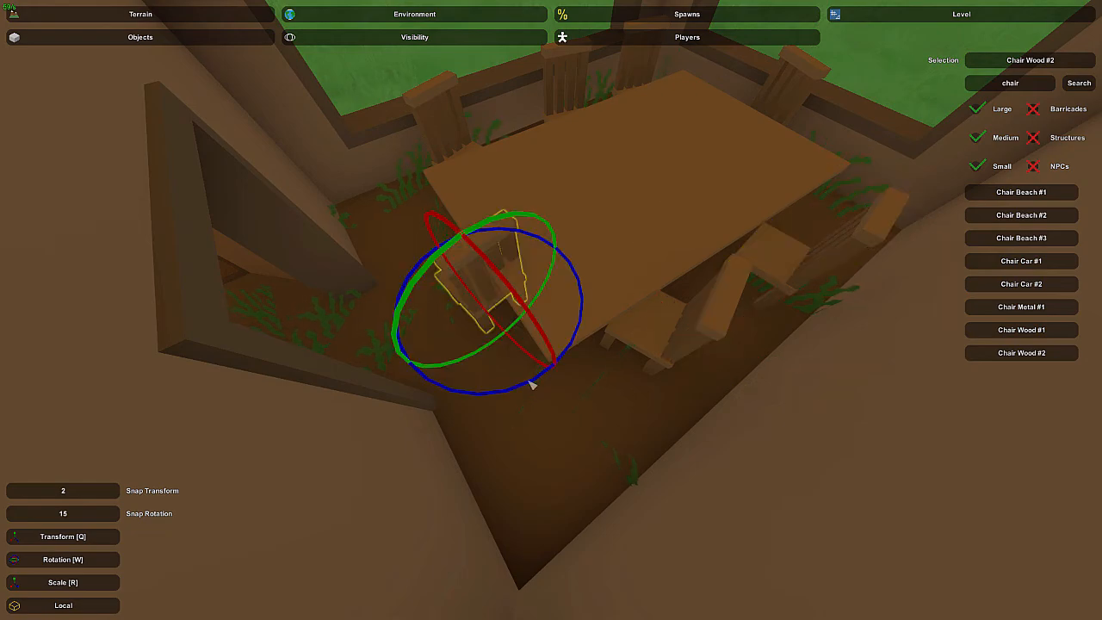
pyautogui.moveTo(531, 385); pyautogui.dragTo(474, 399)
pyautogui.click(457, 281)
# Search the objects for "chan" and choose Chandelier #1 for placement
pyautogui.moveTo(573, 187); pyautogui.dragTo(551, 159, button='right')
pyautogui.press('w')
pyautogui.press('w')
pyautogui.moveTo(551, 310); pyautogui.dragTo(723, 266, button='right')
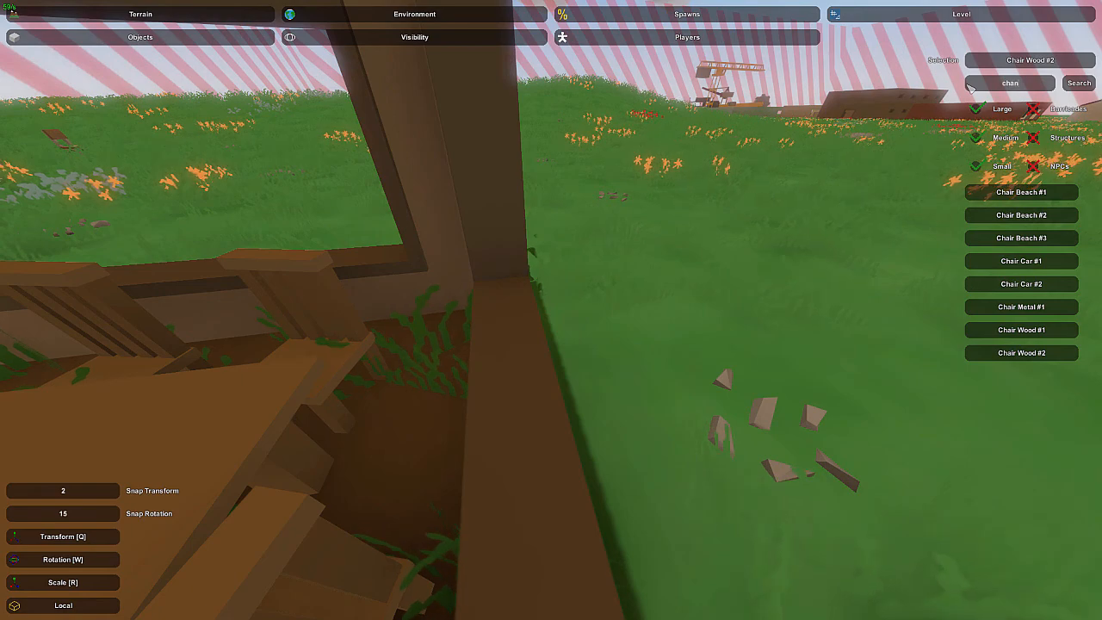
pyautogui.press('Return')
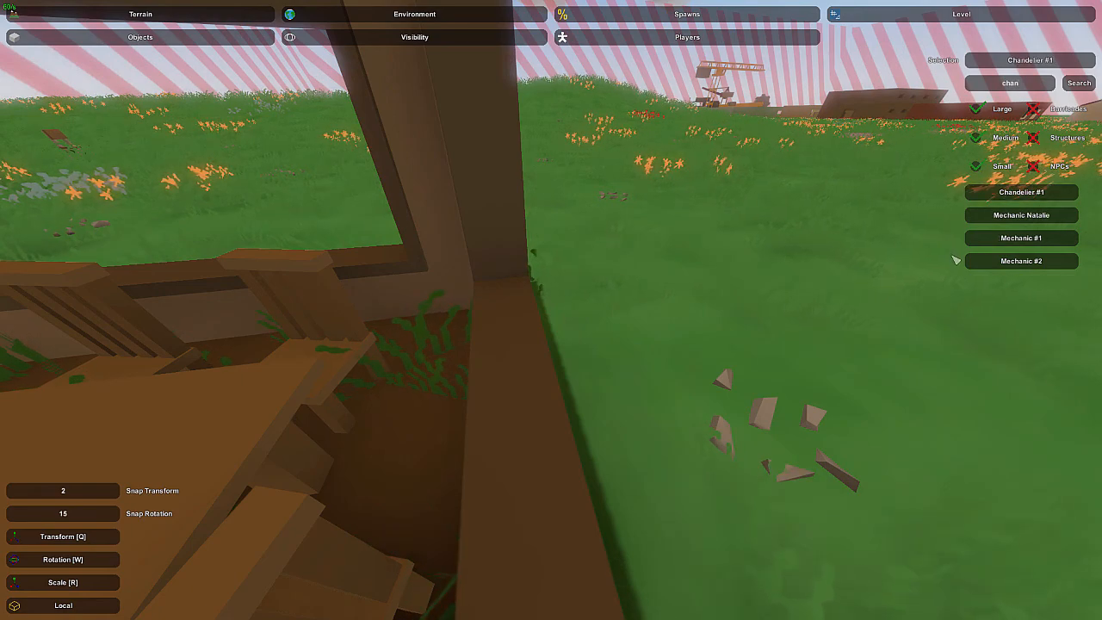
# Place Chandelier #1 over the dining table and raise it so that it hangs from the ceiling
pyautogui.moveTo(953, 257); pyautogui.dragTo(553, 235, button='right')
pyautogui.press('w')
pyautogui.press('e')
pyautogui.press('s')
pyautogui.moveTo(554, 267); pyautogui.dragTo(562, 167)
pyautogui.moveTo(562, 167); pyautogui.dragTo(809, 155, button='right')
pyautogui.press('a')
pyautogui.moveTo(671, 259); pyautogui.dragTo(558, 297, button='right')
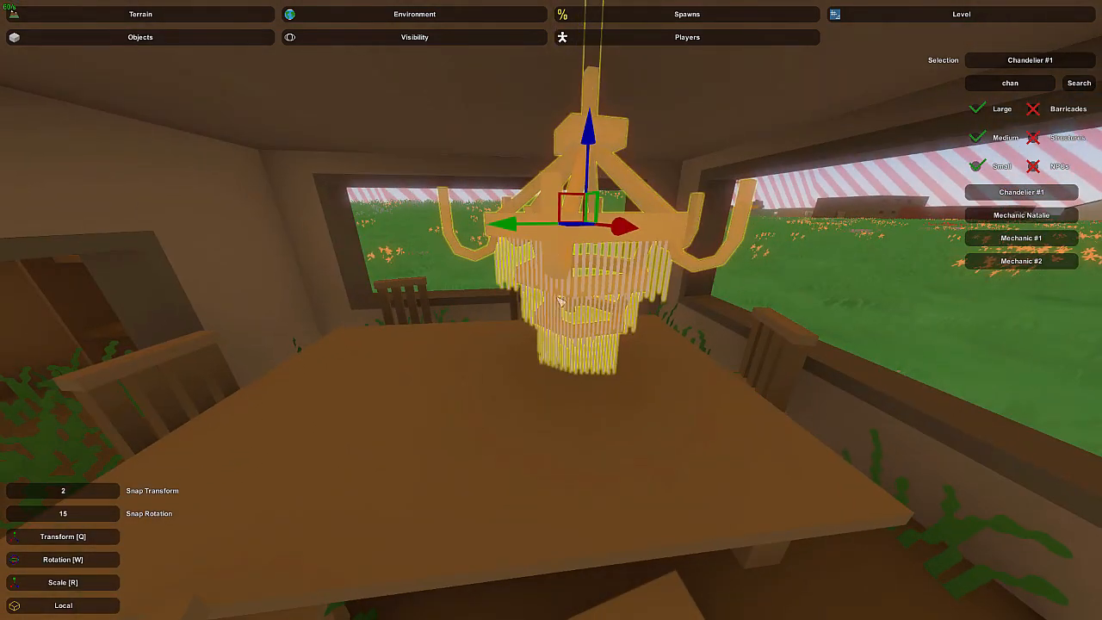
# Shift the chandelier to the middle of the dining table and scale it down uniformly
pyautogui.moveTo(516, 227); pyautogui.dragTo(408, 228)
pyautogui.click(408, 228)
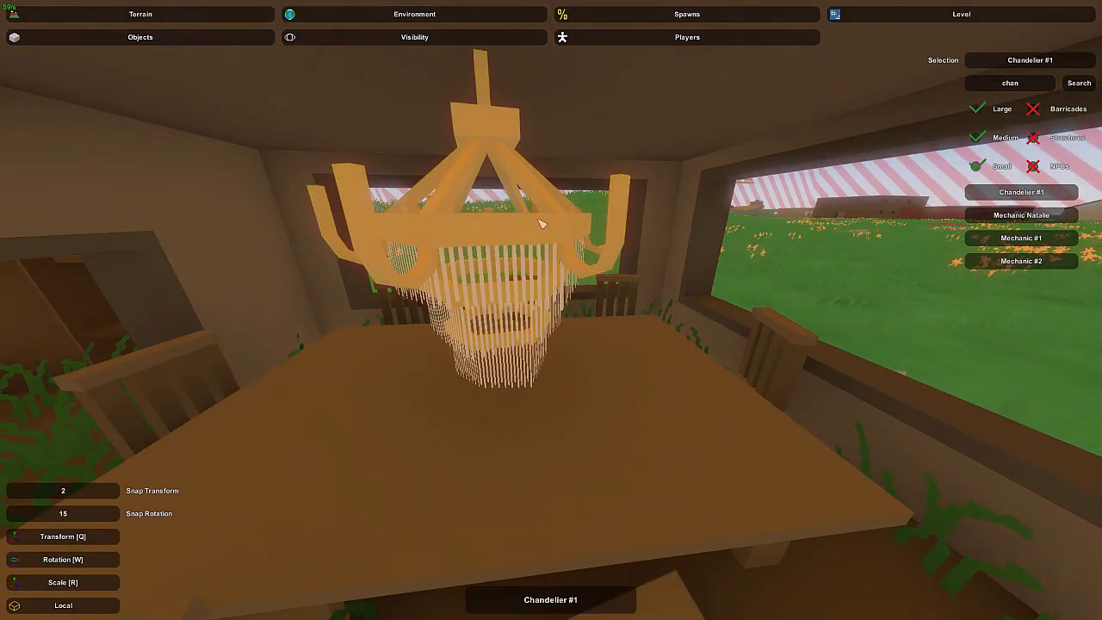
pyautogui.moveTo(408, 227); pyautogui.dragTo(335, 229, button='right')
pyautogui.press('d')
pyautogui.moveTo(551, 309); pyautogui.dragTo(360, 288, button='right')
pyautogui.click(578, 203)
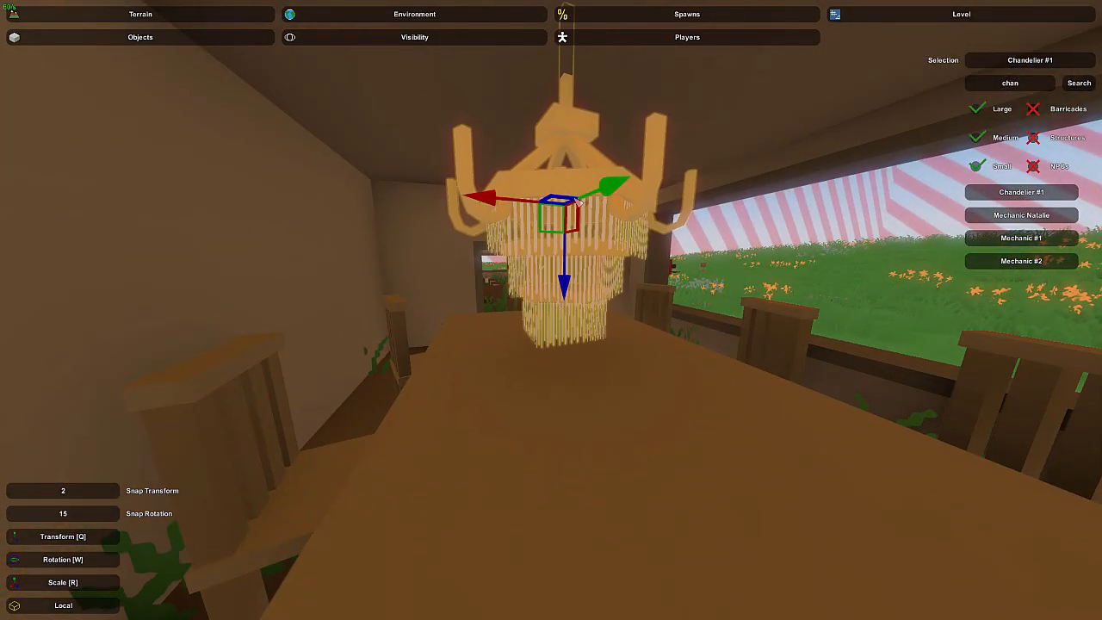
pyautogui.moveTo(569, 212); pyautogui.dragTo(548, 210)
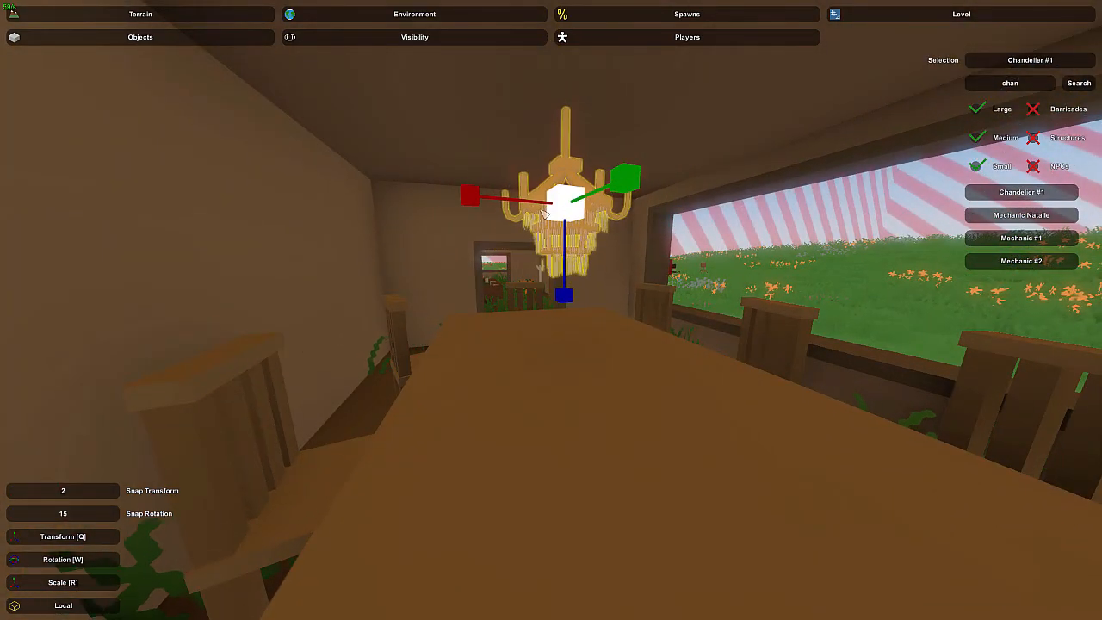
pyautogui.click(593, 197)
# Examine the furnished dining room through its window from outside, along with the lodge's empty room
pyautogui.press('s')
pyautogui.press('d')
pyautogui.moveTo(592, 197); pyautogui.dragTo(344, 202, button='right')
pyautogui.press('s')
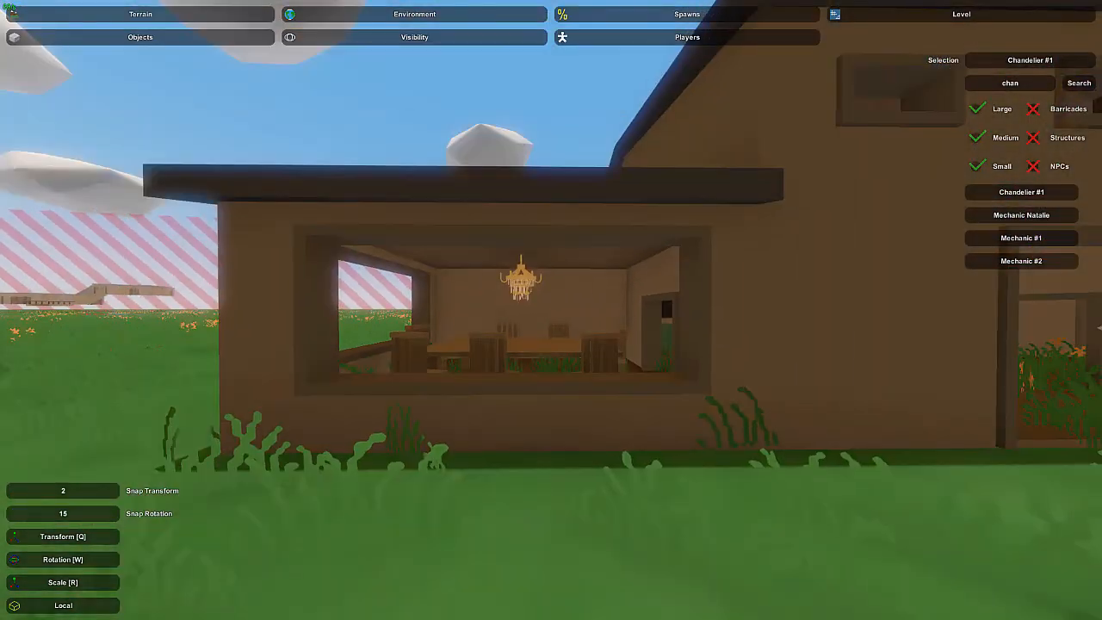
pyautogui.press('w')
pyautogui.moveTo(551, 310); pyautogui.dragTo(50, 276, button='right')
pyautogui.press('w')
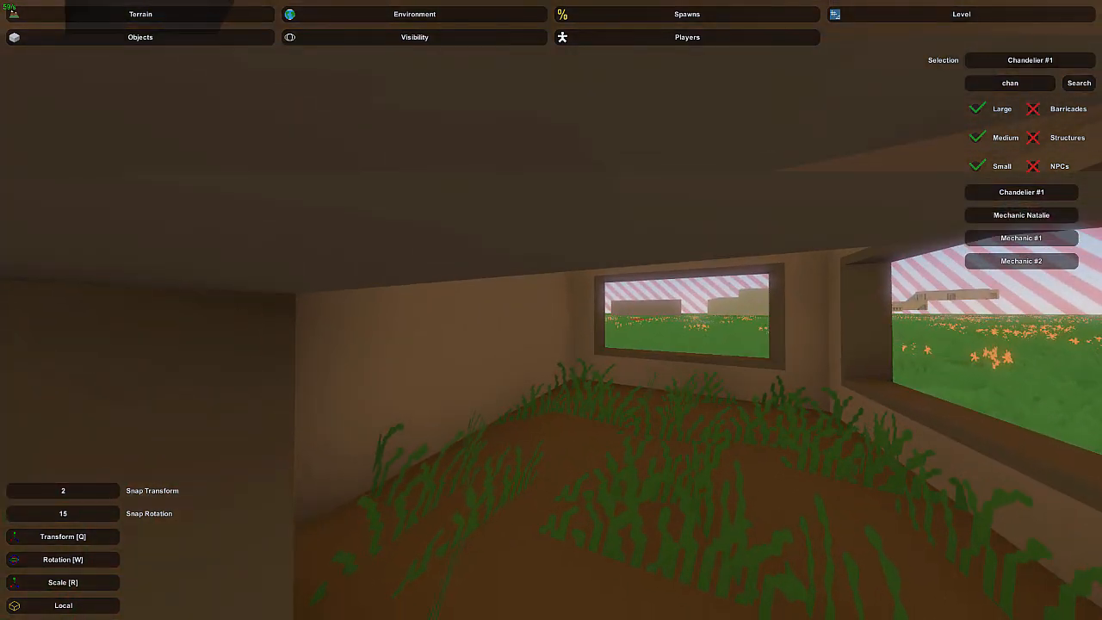
pyautogui.press('s')
pyautogui.moveTo(683, 460); pyautogui.dragTo(654, 457, button='right')
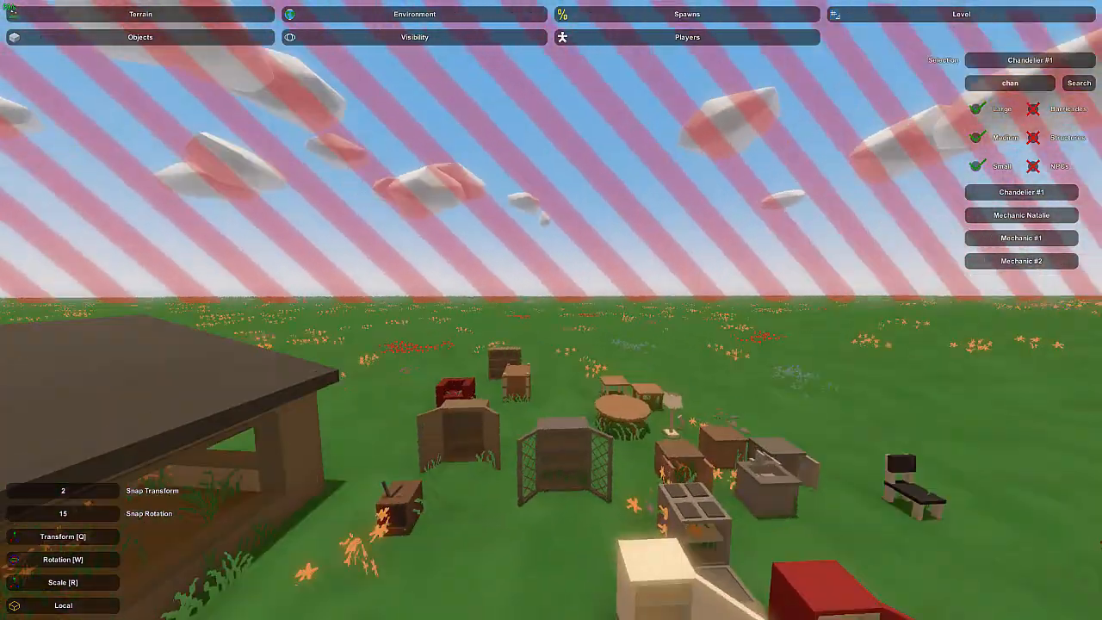
# Select the wooden counter and the wooden sink counter among the outdoor furniture and move both into the lodge's empty room
pyautogui.press('a')
pyautogui.moveTo(551, 309); pyautogui.dragTo(964, 482, button='right')
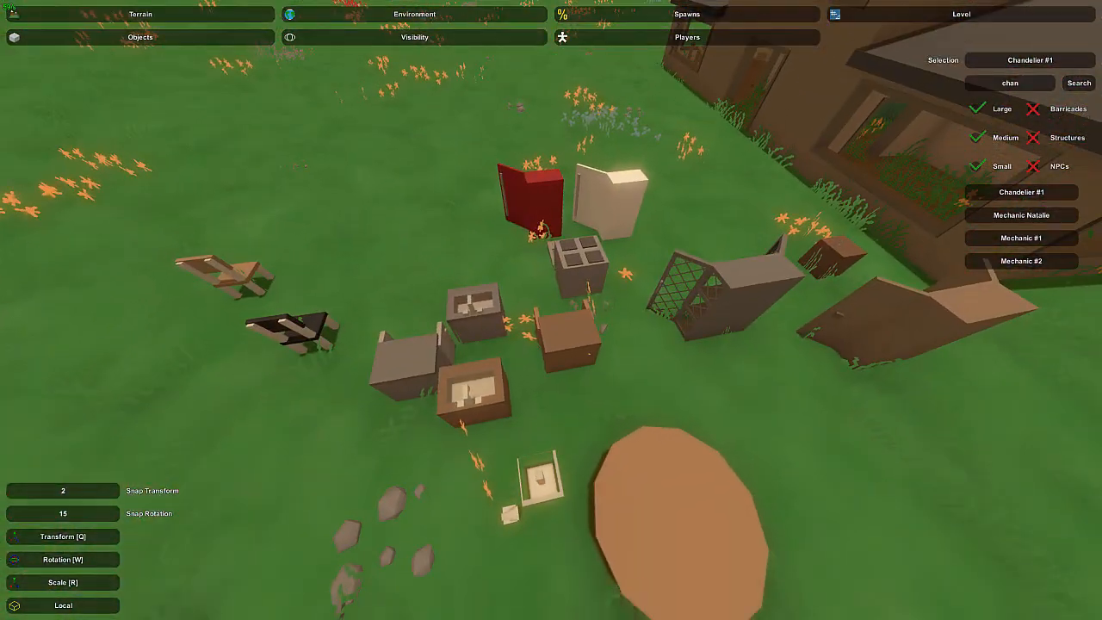
pyautogui.click(561, 339)
pyautogui.keyDown('shift'); pyautogui.click(473, 392); pyautogui.keyUp('shift')
pyautogui.moveTo(474, 393); pyautogui.dragTo(465, 516, button='right')
pyautogui.press('w')
pyautogui.press('e')
pyautogui.moveTo(600, 244); pyautogui.dragTo(680, 198, button='right')
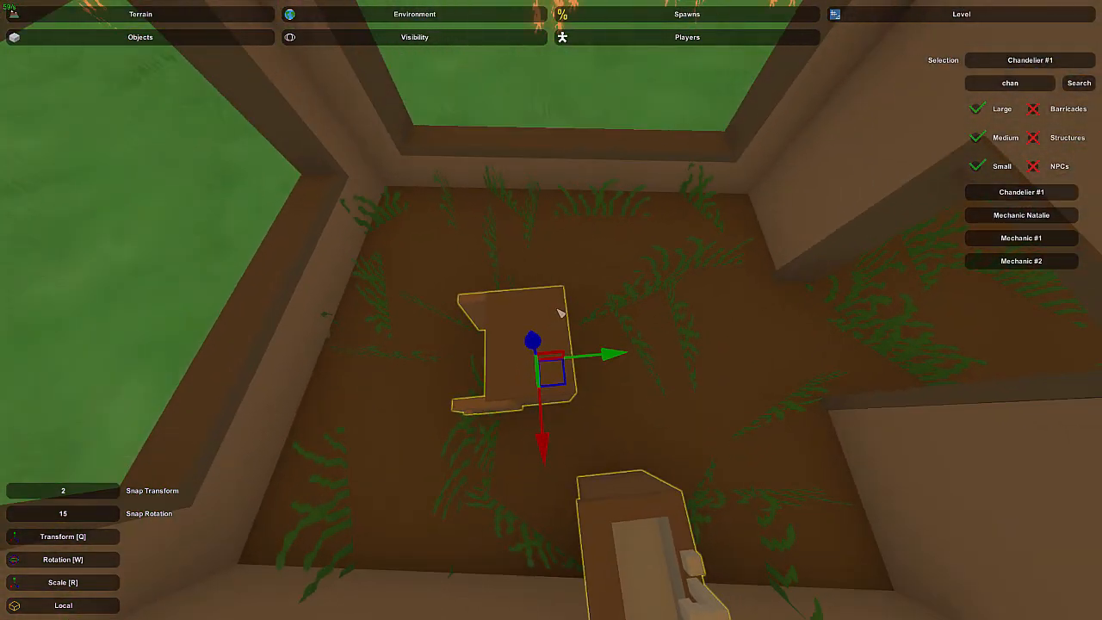
# Move the wooden counter beneath the window, rotate it to face the room and set it against the wall
pyautogui.moveTo(446, 398); pyautogui.dragTo(495, 289, button='right')
pyautogui.click(572, 290)
pyautogui.press('e')
pyautogui.press('w')
pyautogui.click(539, 304)
pyautogui.click(513, 237)
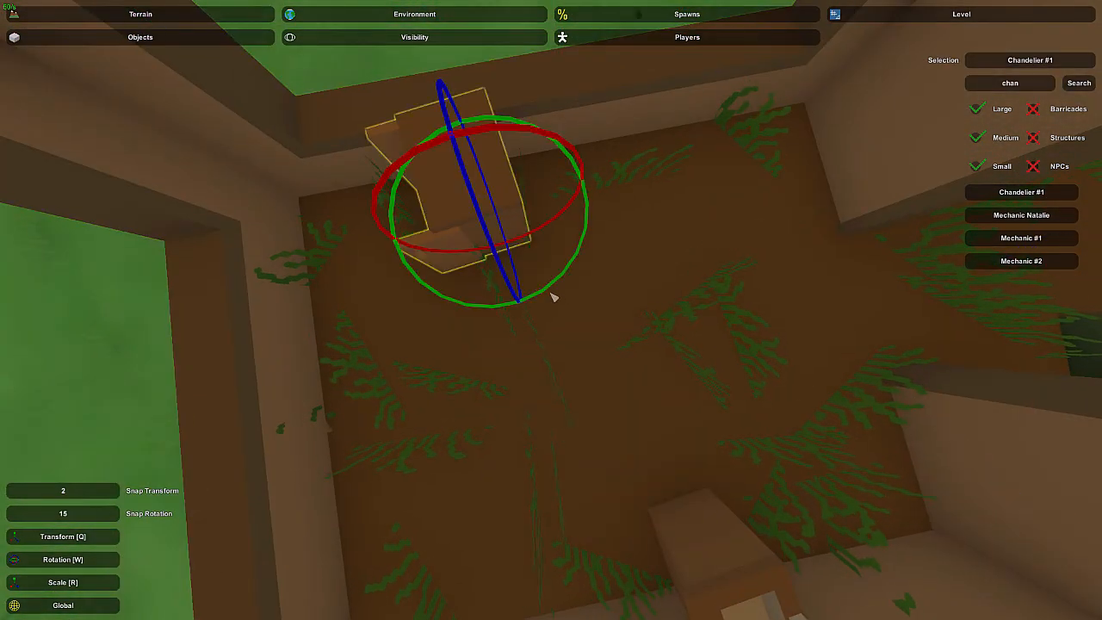
pyautogui.moveTo(553, 297); pyautogui.dragTo(600, 271)
pyautogui.moveTo(601, 270); pyautogui.dragTo(555, 322, button='right')
pyautogui.press('q')
pyautogui.moveTo(554, 335); pyautogui.dragTo(526, 358)
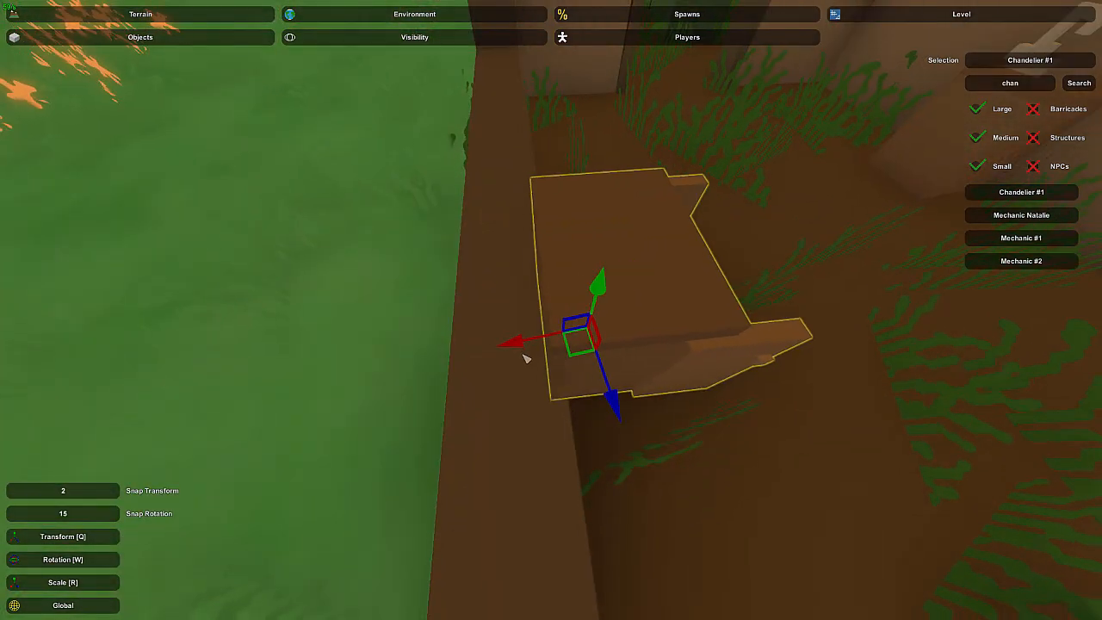
# Align the wooden sink counter with the placed counter's position and rotation, and switch the handles to local axes
pyautogui.moveTo(525, 359); pyautogui.dragTo(690, 382, button='right')
pyautogui.press('s')
pyautogui.click(783, 493)
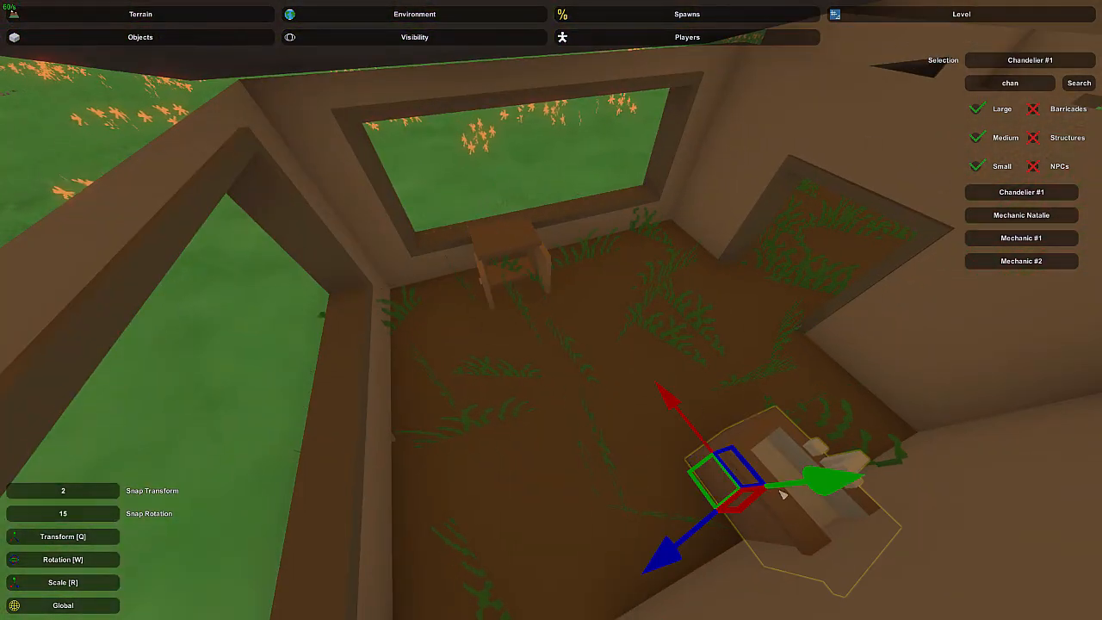
pyautogui.hotkey('ctrl', 'n')
pyautogui.click(101, 608)
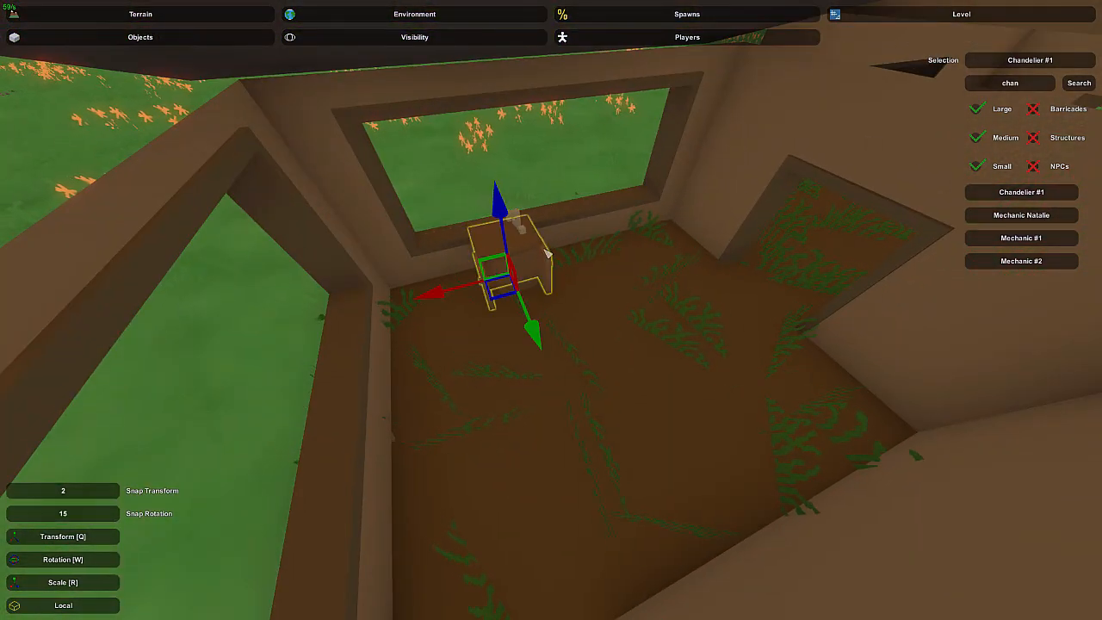
# Set the transform snap to .5 and slide the sink counter flush beside the wooden counter
pyautogui.click(519, 223)
pyautogui.click(500, 225)
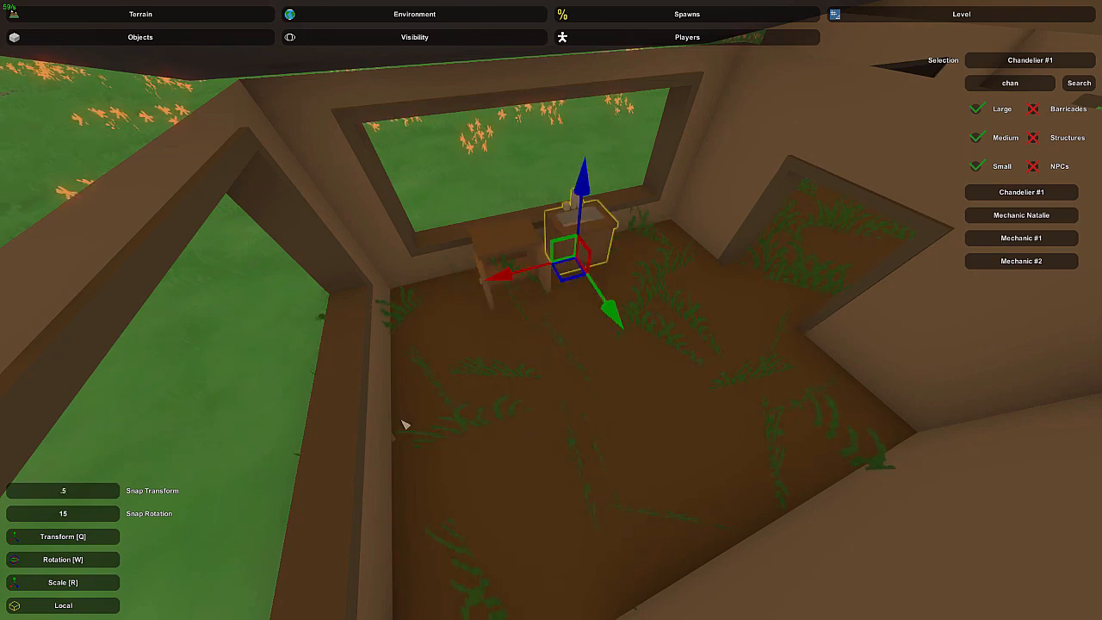
pyautogui.moveTo(404, 423); pyautogui.dragTo(548, 339, button='right')
pyautogui.press('w')
pyautogui.moveTo(507, 389); pyautogui.dragTo(461, 400)
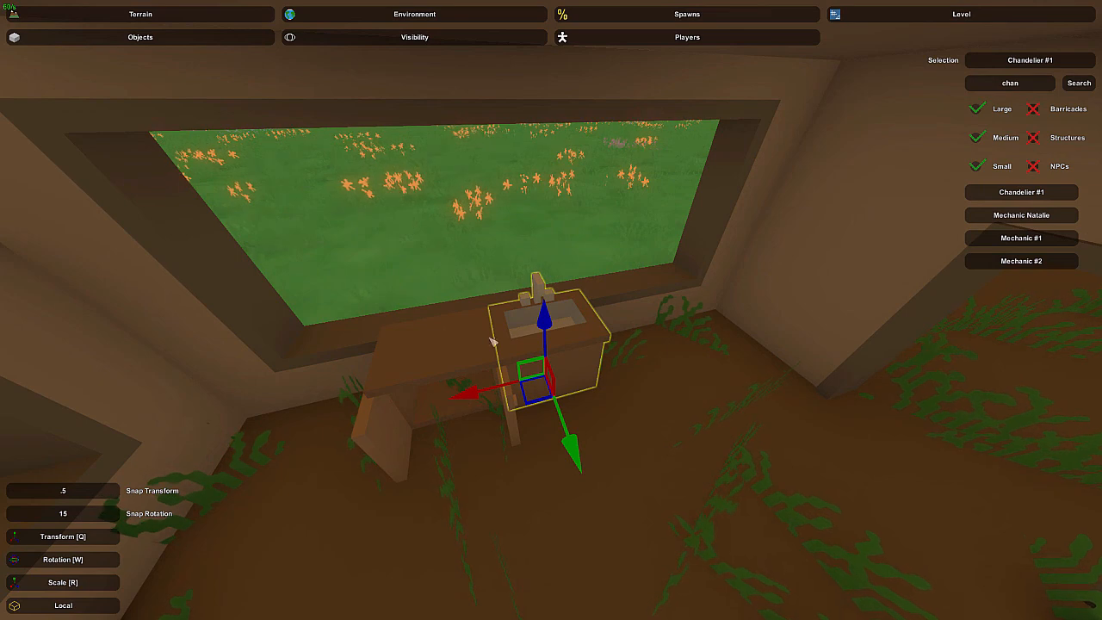
# Duplicate the wooden counter along the window wall to add two more counters on the sink's other side
pyautogui.click(460, 361)
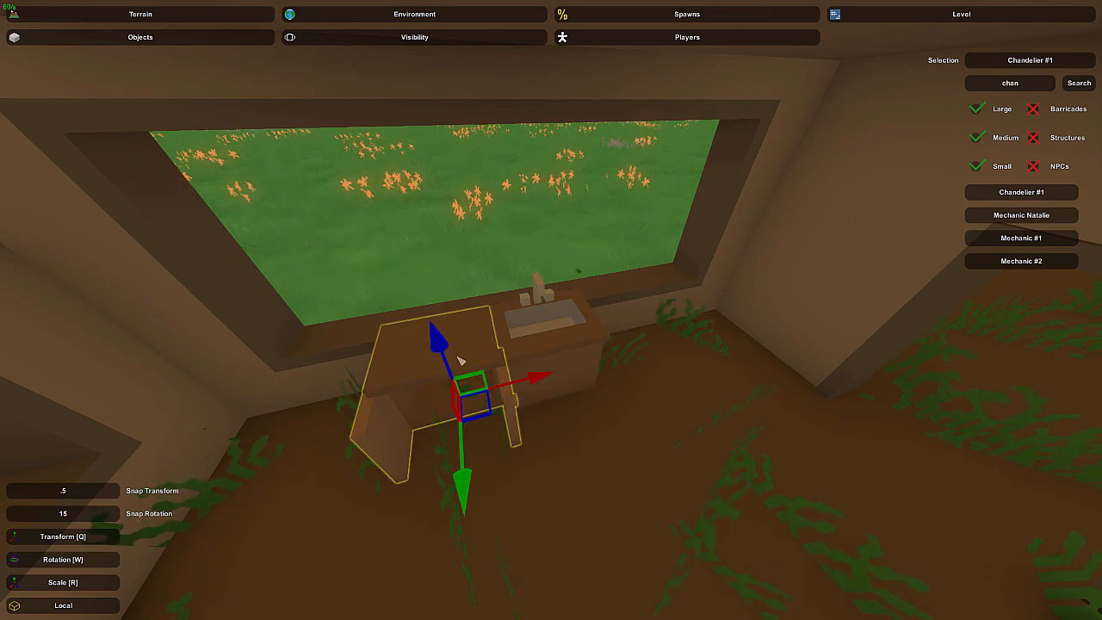
pyautogui.moveTo(544, 381); pyautogui.dragTo(750, 344)
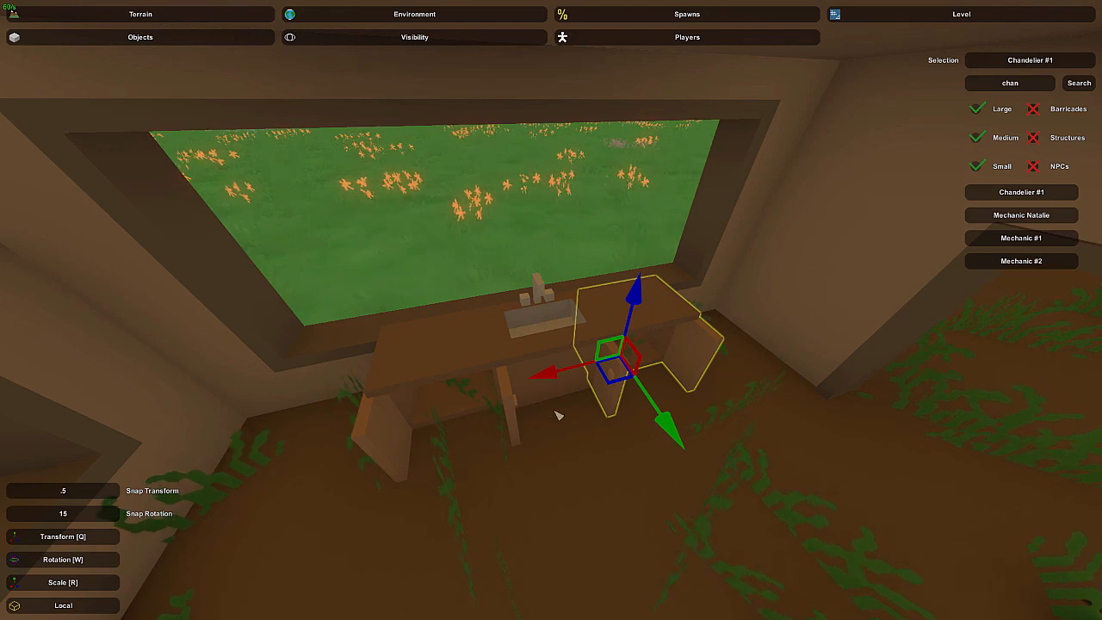
pyautogui.moveTo(545, 380); pyautogui.dragTo(629, 367)
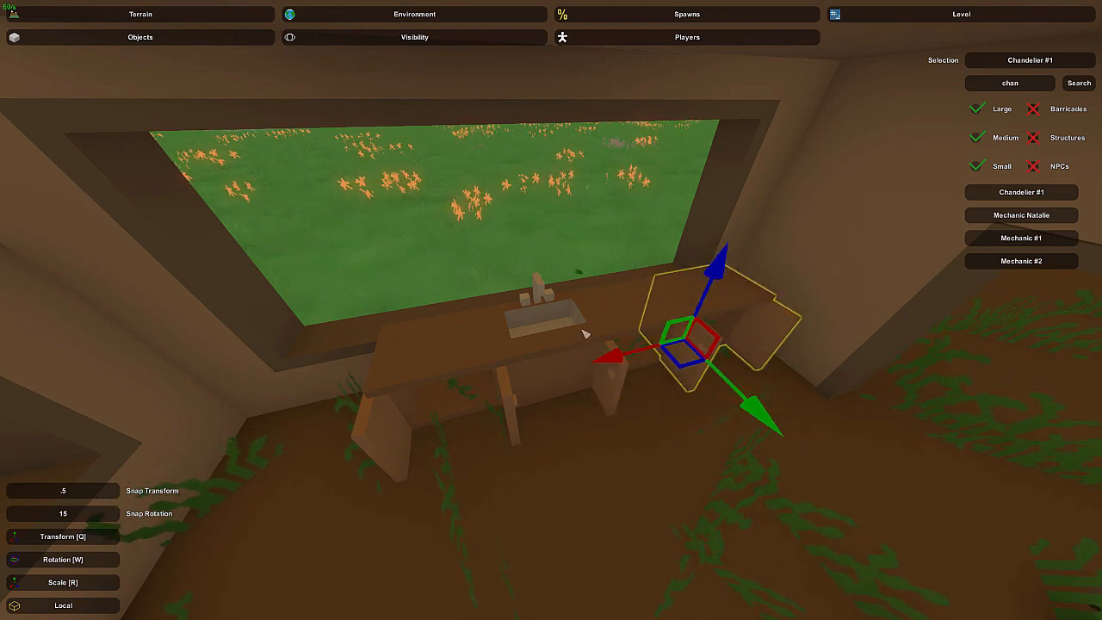
pyautogui.moveTo(471, 345); pyautogui.dragTo(551, 311, button='right')
pyautogui.moveTo(510, 265)
pyautogui.mouseDown()
pyautogui.moveTo(524, 266)
pyautogui.moveTo(510, 275)
pyautogui.mouseUp()
pyautogui.click(598, 416)
# Bring the white fridge from the outdoor furniture into the kitchen and turn it in the corner beside the doorway
pyautogui.press('d')
pyautogui.moveTo(597, 416); pyautogui.dragTo(551, 310, button='right')
pyautogui.press('w')
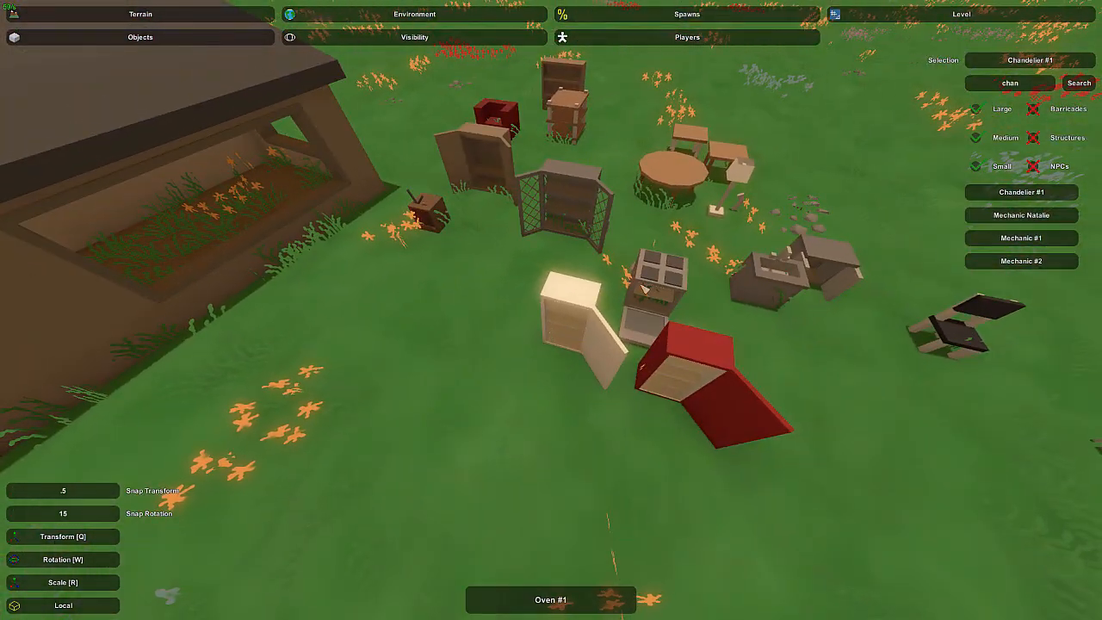
pyautogui.click(590, 332)
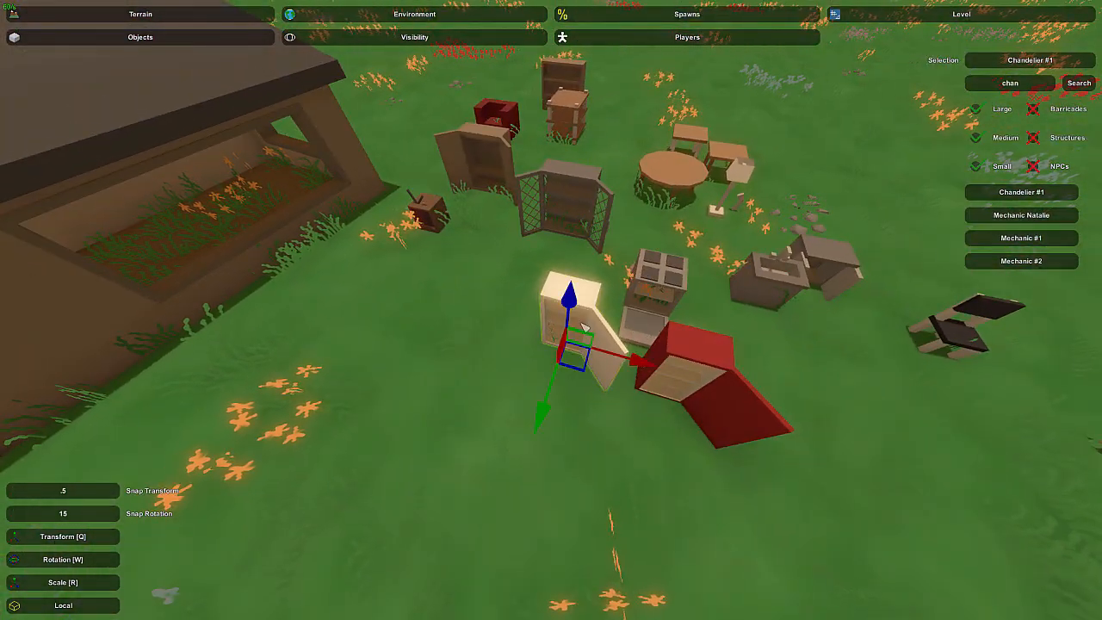
pyautogui.press('w')
pyautogui.moveTo(589, 332); pyautogui.dragTo(551, 310, button='right')
pyautogui.click(551, 263)
pyautogui.press('w')
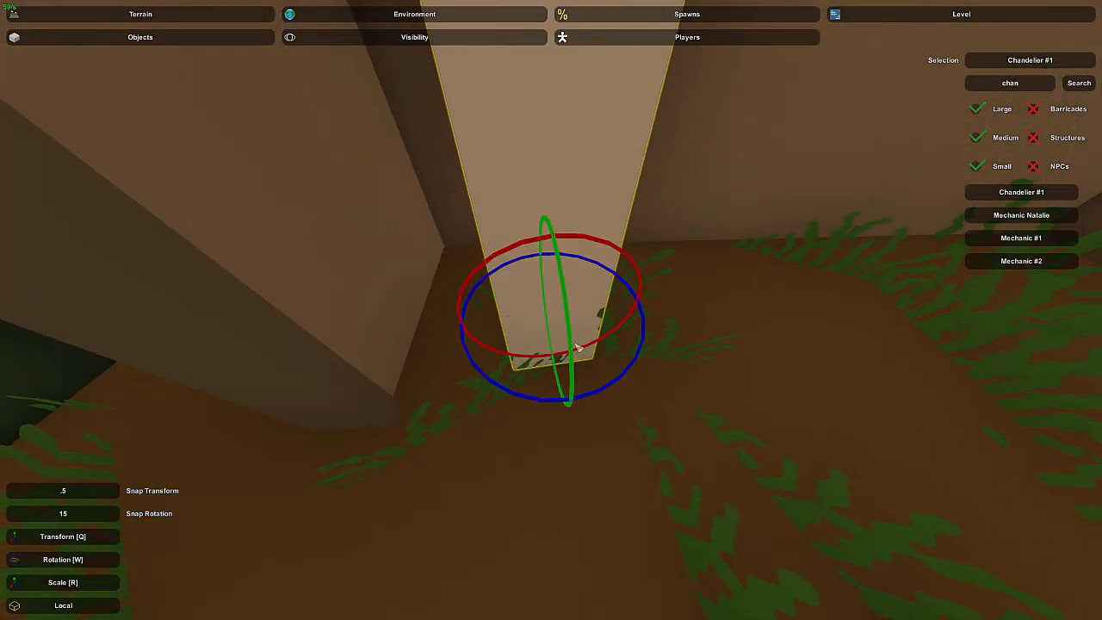
pyautogui.moveTo(595, 388); pyautogui.dragTo(572, 316, button='right')
# Place Oven #1 in the kitchen's window corner beside the row of counters, facing the room
pyautogui.moveTo(590, 260); pyautogui.dragTo(535, 274, button='right')
pyautogui.press('w')
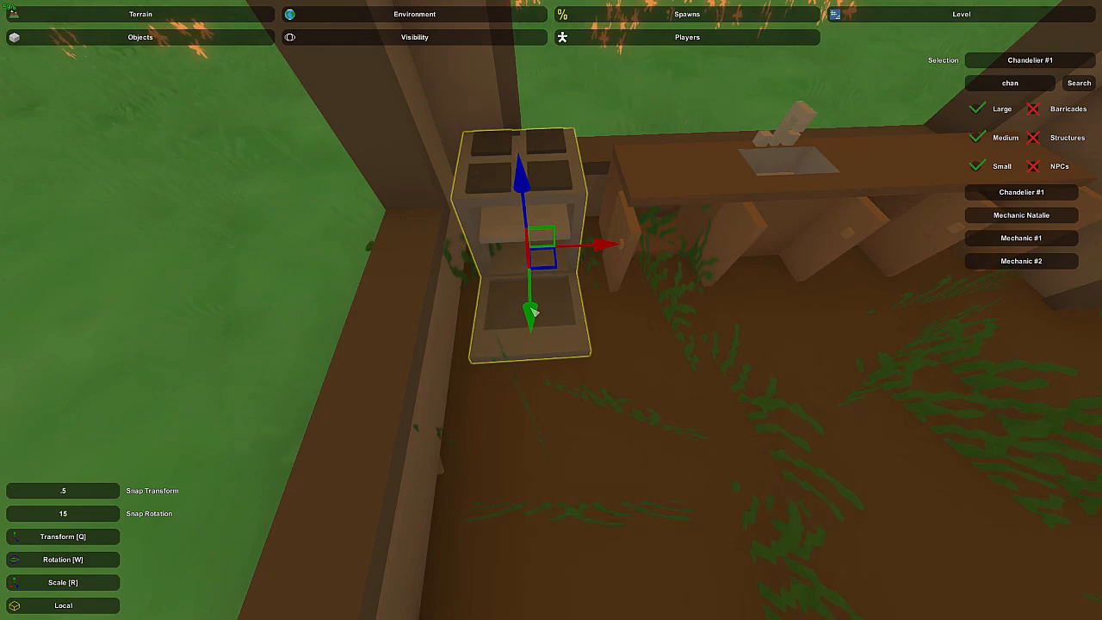
pyautogui.click(524, 248)
pyautogui.moveTo(524, 247); pyautogui.dragTo(568, 315, button='right')
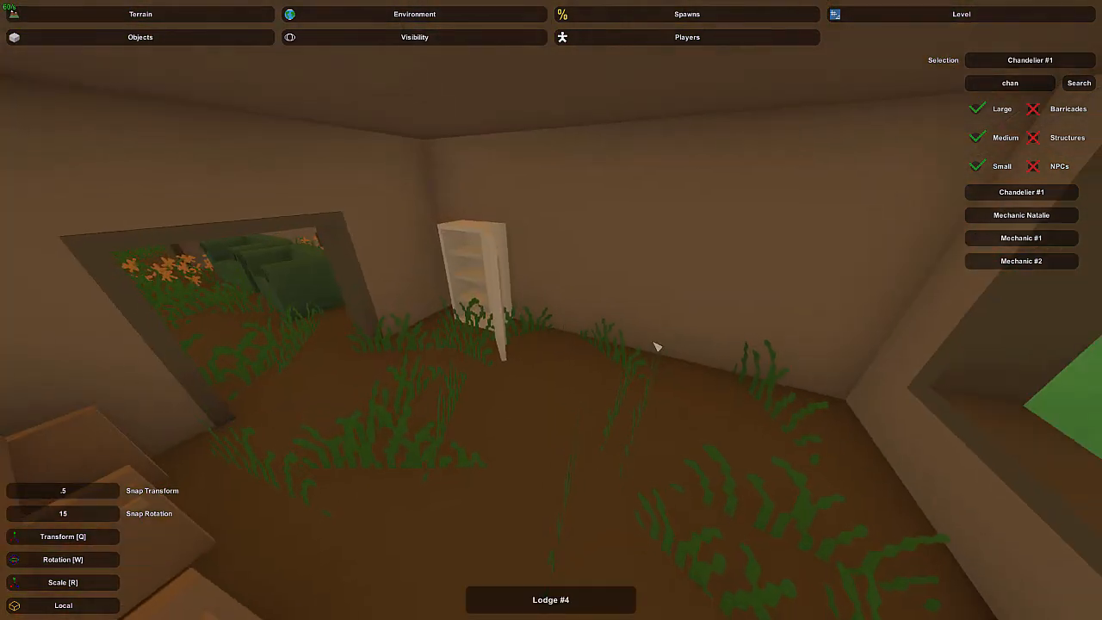
# Bring a wooden bookcase into the kitchen and set it against the wall between the fridge and the window corner
pyautogui.moveTo(708, 371); pyautogui.dragTo(688, 338, button='right')
pyautogui.press('w')
pyautogui.press('w')
pyautogui.moveTo(551, 310); pyautogui.dragTo(532, 409, button='right')
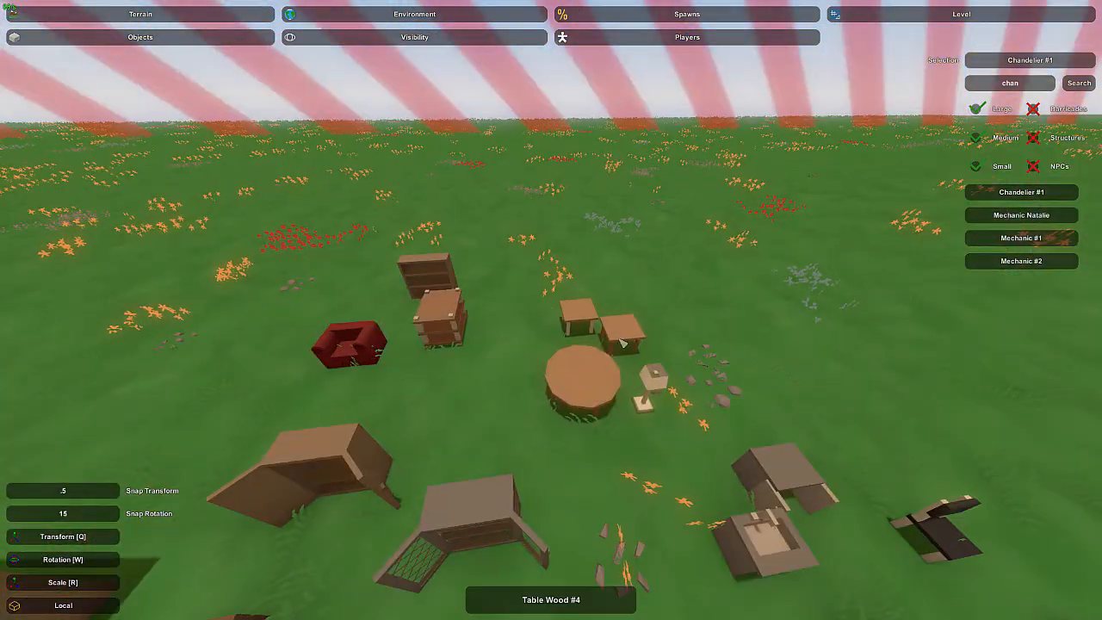
pyautogui.press('w')
pyautogui.moveTo(617, 353); pyautogui.dragTo(551, 310, button='right')
pyautogui.press('w')
pyautogui.moveTo(631, 367); pyautogui.dragTo(912, 309, button='right')
pyautogui.press('w')
pyautogui.moveTo(551, 310)
pyautogui.mouseDown(button='right')
pyautogui.moveTo(482, 388)
pyautogui.moveTo(494, 439)
pyautogui.moveTo(551, 310)
pyautogui.mouseUp(button='right')
pyautogui.press('e')
pyautogui.press('s')
pyautogui.press('w')
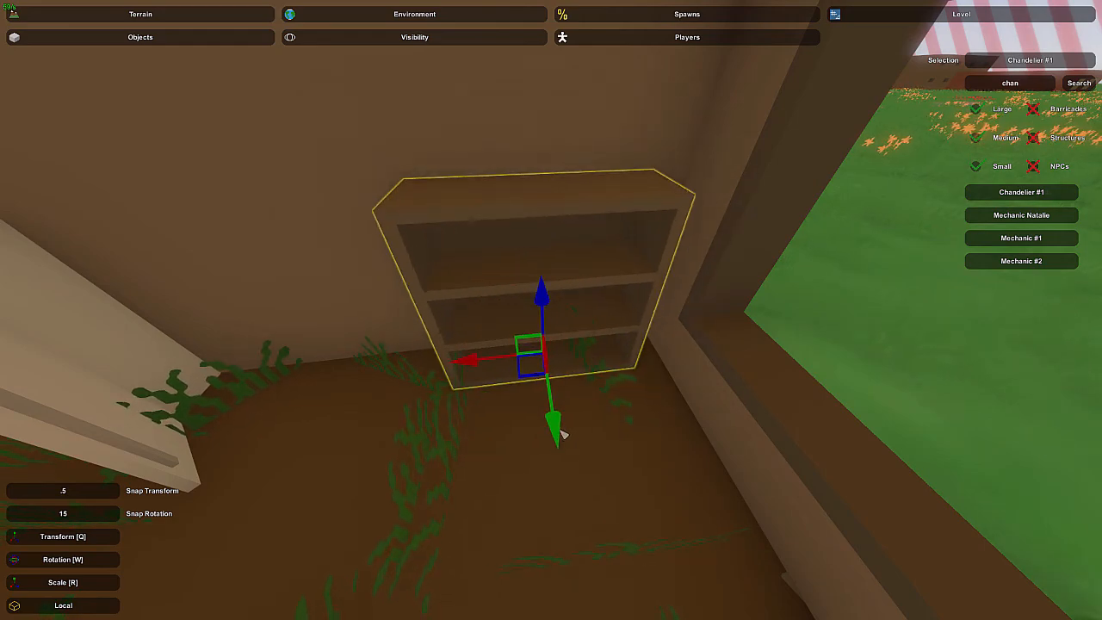
pyautogui.click(560, 431)
# Place a toaster and a microwave at opposite ends of the kitchen counter, and search "coffe" to choose Coffee #1
pyautogui.moveTo(560, 431); pyautogui.dragTo(232, 344, button='right')
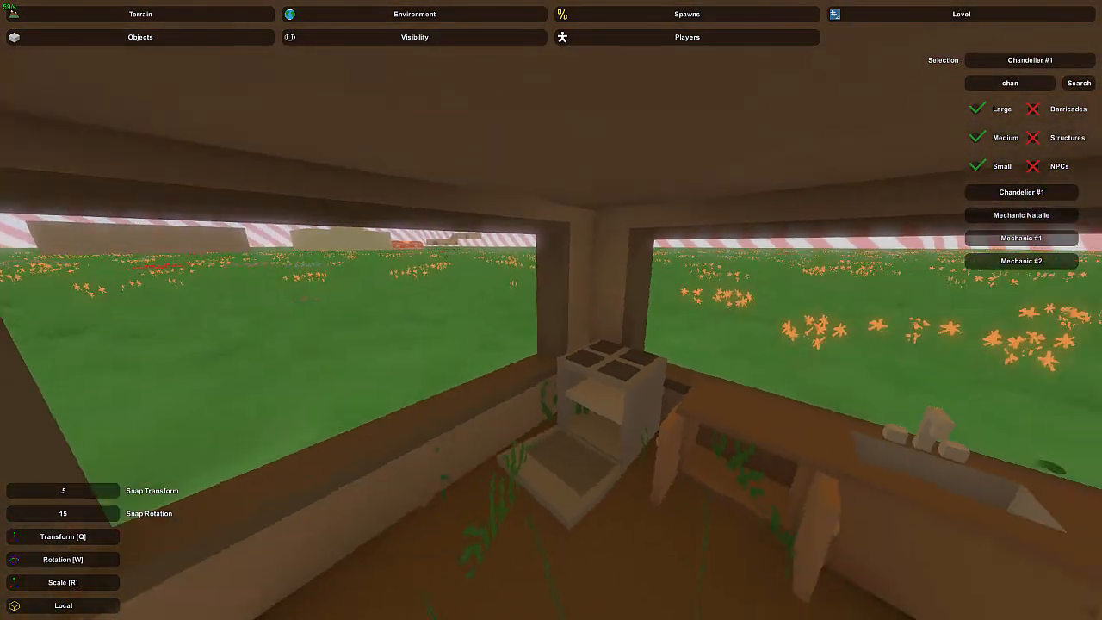
pyautogui.press('s')
pyautogui.moveTo(550, 310); pyautogui.dragTo(676, 303, button='right')
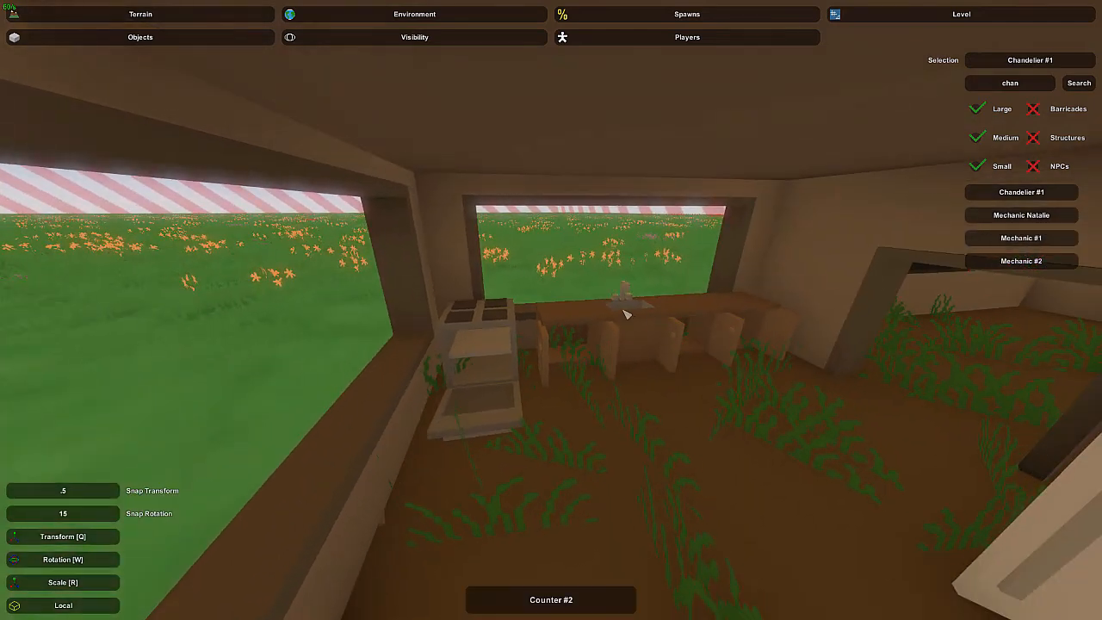
pyautogui.click(1029, 85)
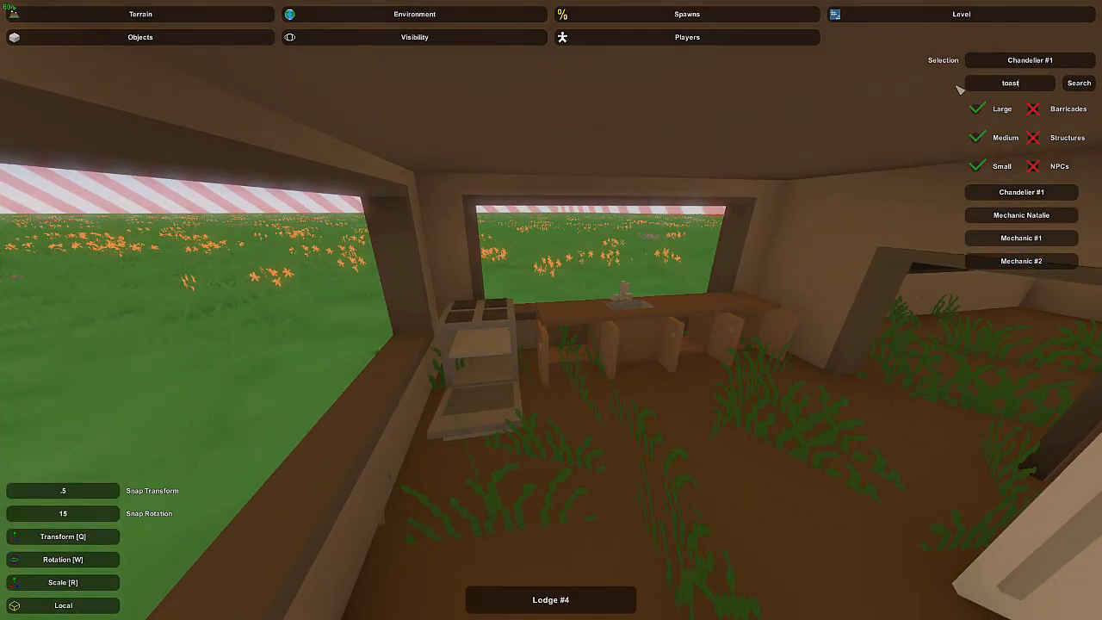
pyautogui.click(1032, 197)
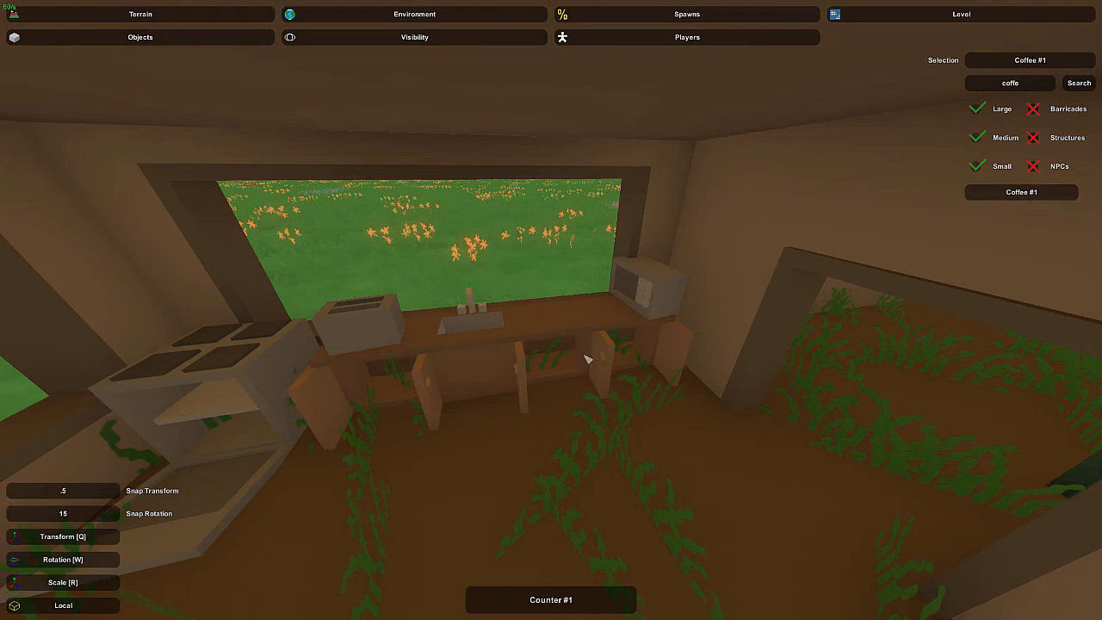
# Place Coffee #1 on the counter between the sink and the microwave, and angle the toaster beside the oven
pyautogui.moveTo(587, 359); pyautogui.dragTo(551, 310, button='right')
pyautogui.press('e')
pyautogui.moveTo(600, 478); pyautogui.dragTo(556, 316, button='right')
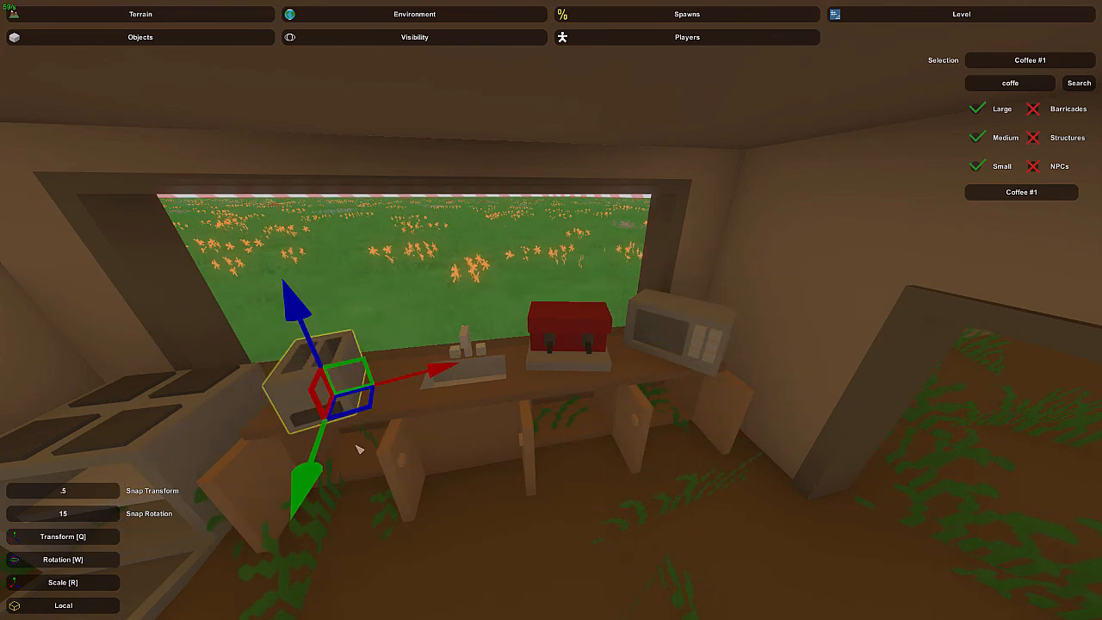
# Look over the remaining furniture standing on the grass outside the lodge
pyautogui.moveTo(302, 394); pyautogui.dragTo(990, 378, button='right')
pyautogui.press('w')
pyautogui.moveTo(551, 310); pyautogui.dragTo(370, 267, button='right')
pyautogui.press('w')
pyautogui.press('s')
pyautogui.press('w')
pyautogui.press('w')
pyautogui.press('w')
pyautogui.press('s')
pyautogui.press('w')
pyautogui.press('d')
pyautogui.press('s')
pyautogui.press('d')
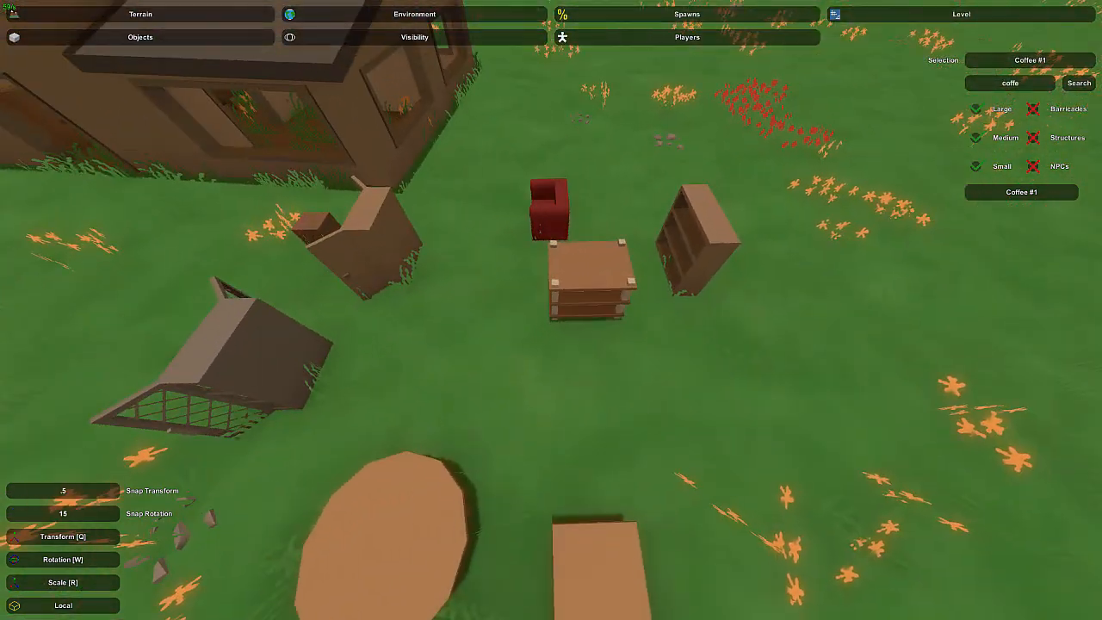
# Select the mesh-door cabinet, the tiered wooden table and the bookcase together and move them to another spot beside the lodge
pyautogui.moveTo(551, 310); pyautogui.dragTo(529, 310, button='right')
pyautogui.press('a')
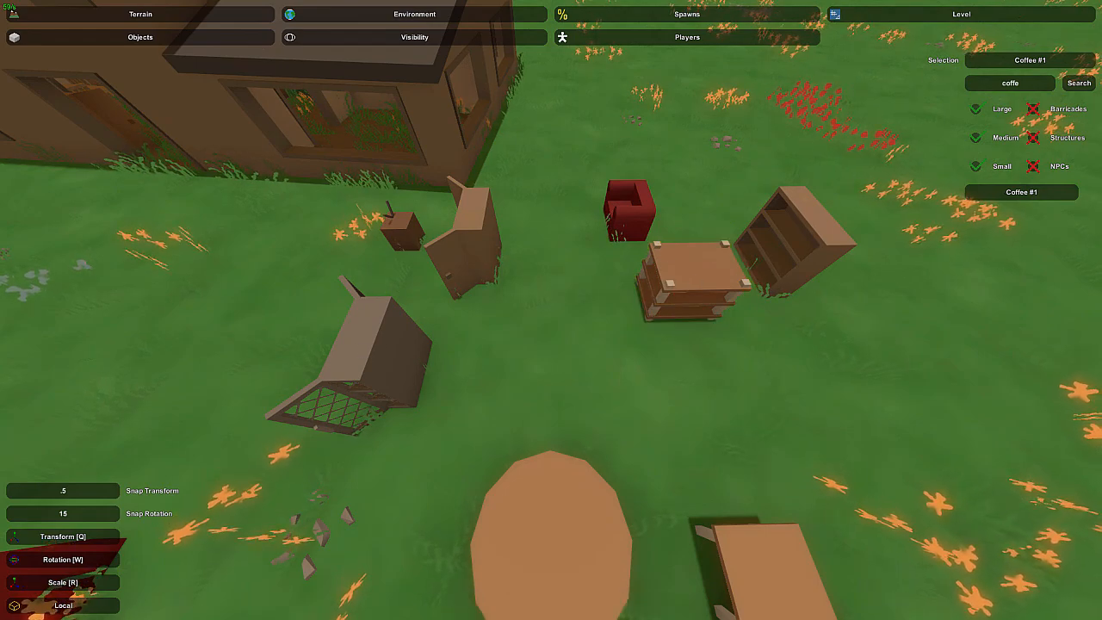
pyautogui.press('a')
pyautogui.moveTo(550, 310); pyautogui.dragTo(456, 288, button='right')
pyautogui.press('d')
pyautogui.click(497, 293)
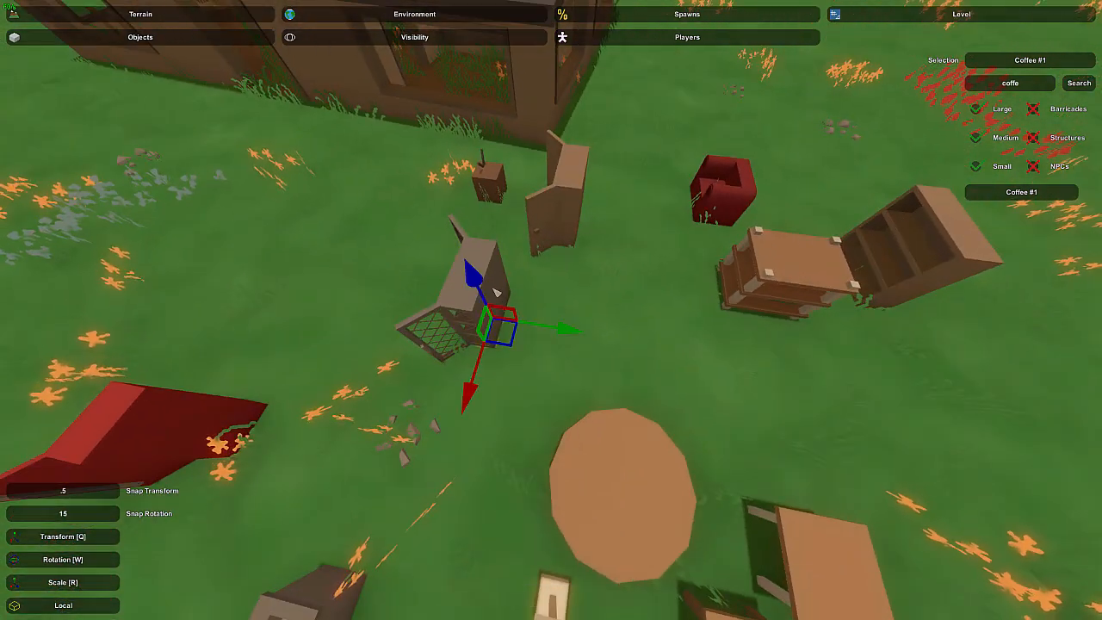
pyautogui.keyDown('shift'); pyautogui.click(782, 263); pyautogui.keyUp('shift')
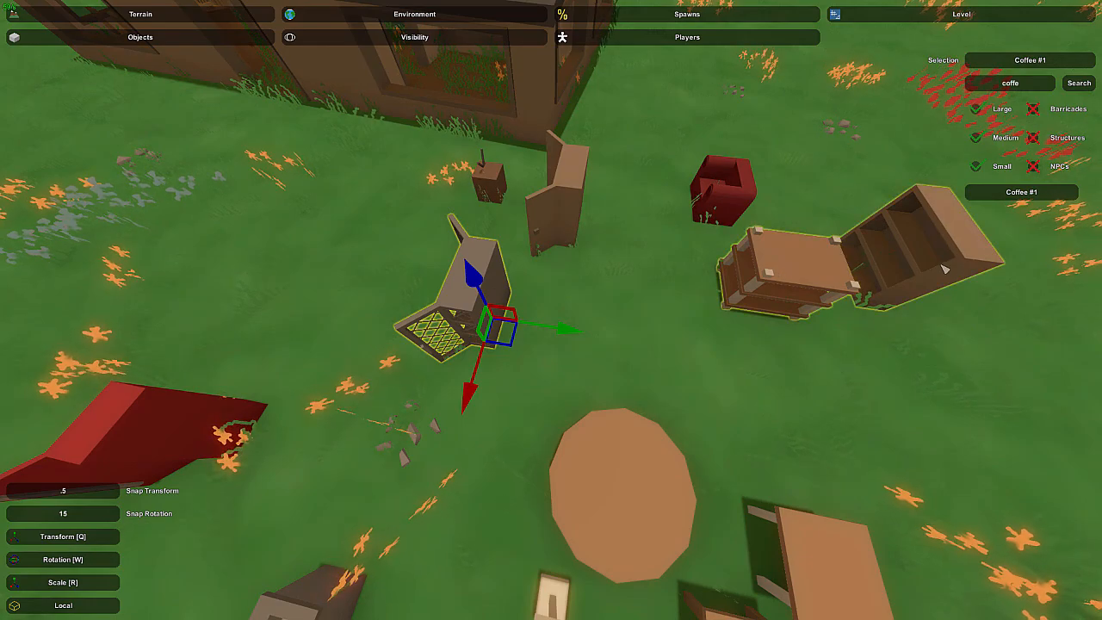
pyautogui.press('w')
pyautogui.moveTo(944, 270); pyautogui.dragTo(973, 293, button='right')
pyautogui.press('e')
pyautogui.moveTo(551, 310); pyautogui.dragTo(594, 306, button='right')
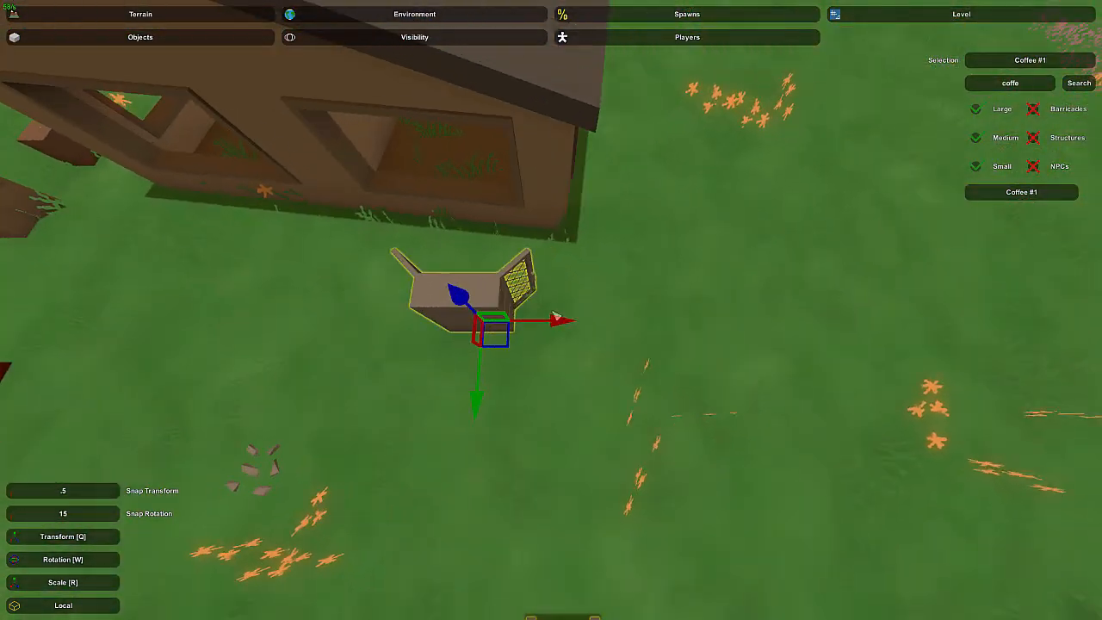
# Place the tiered wooden table in the corner of the empty lodge room, next to the window
pyautogui.moveTo(564, 361); pyautogui.dragTo(430, 362, button='right')
pyautogui.click(507, 234)
pyautogui.press('w')
pyautogui.moveTo(506, 234); pyautogui.dragTo(628, 236, button='right')
pyautogui.moveTo(551, 310); pyautogui.dragTo(508, 361, button='right')
pyautogui.press('e')
pyautogui.moveTo(585, 359); pyautogui.dragTo(602, 334, button='right')
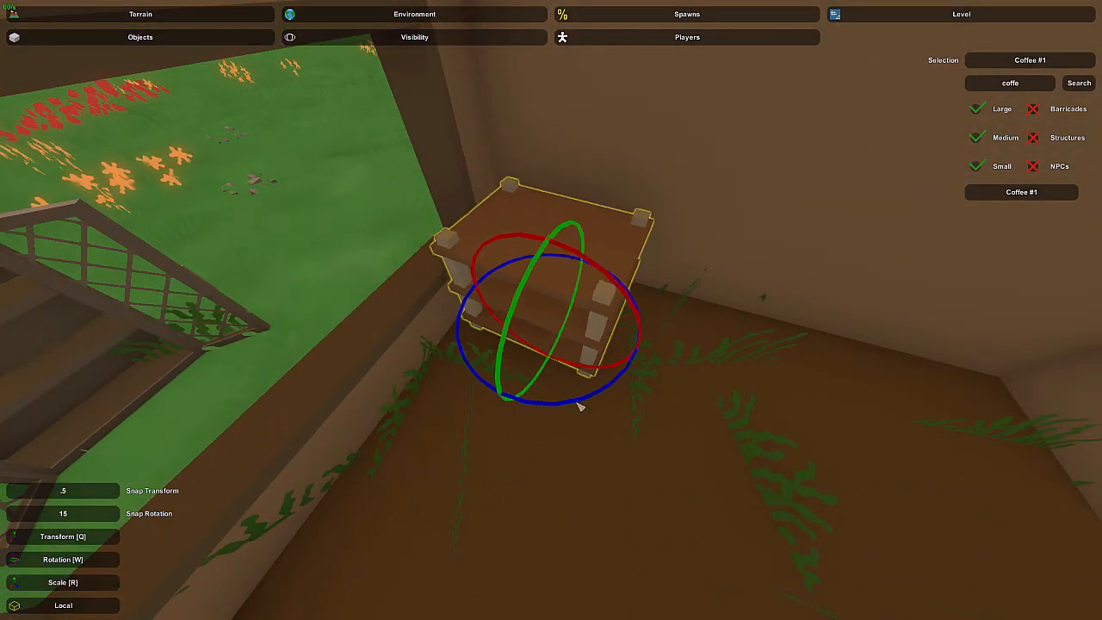
pyautogui.press('q')
pyautogui.moveTo(581, 405); pyautogui.dragTo(553, 322, button='right')
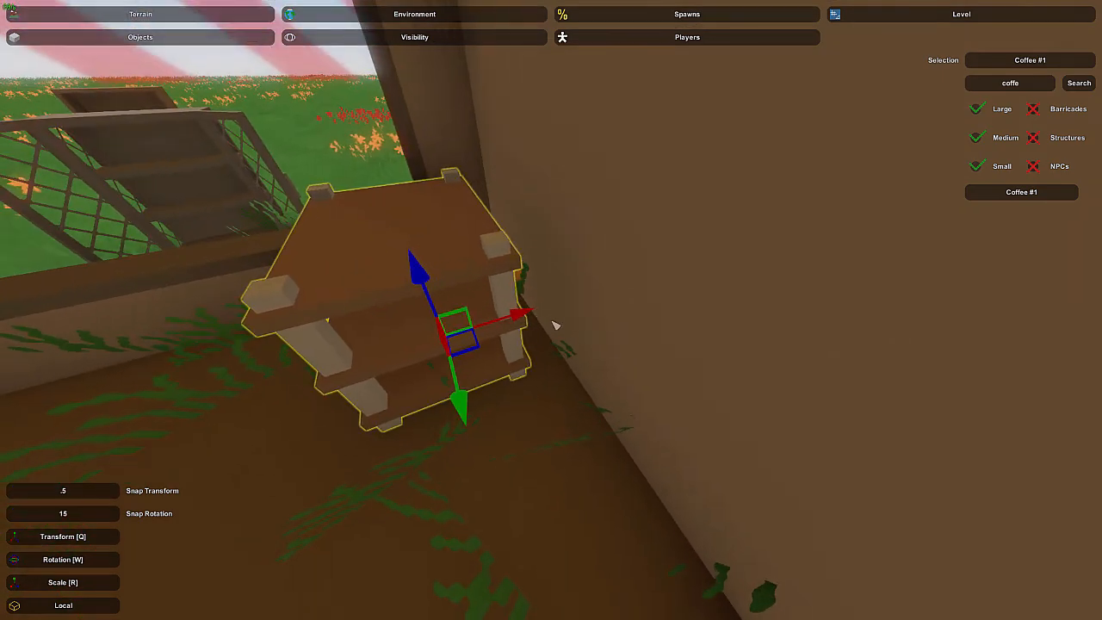
# Adjust the tiered table along the wall and place a second copy in the opposite window corner
pyautogui.moveTo(533, 319); pyautogui.dragTo(571, 323)
pyautogui.moveTo(566, 325); pyautogui.dragTo(641, 340, button='right')
pyautogui.moveTo(540, 323)
pyautogui.mouseDown()
pyautogui.moveTo(507, 325)
pyautogui.moveTo(518, 324)
pyautogui.mouseUp()
pyautogui.moveTo(518, 325); pyautogui.dragTo(558, 319, button='right')
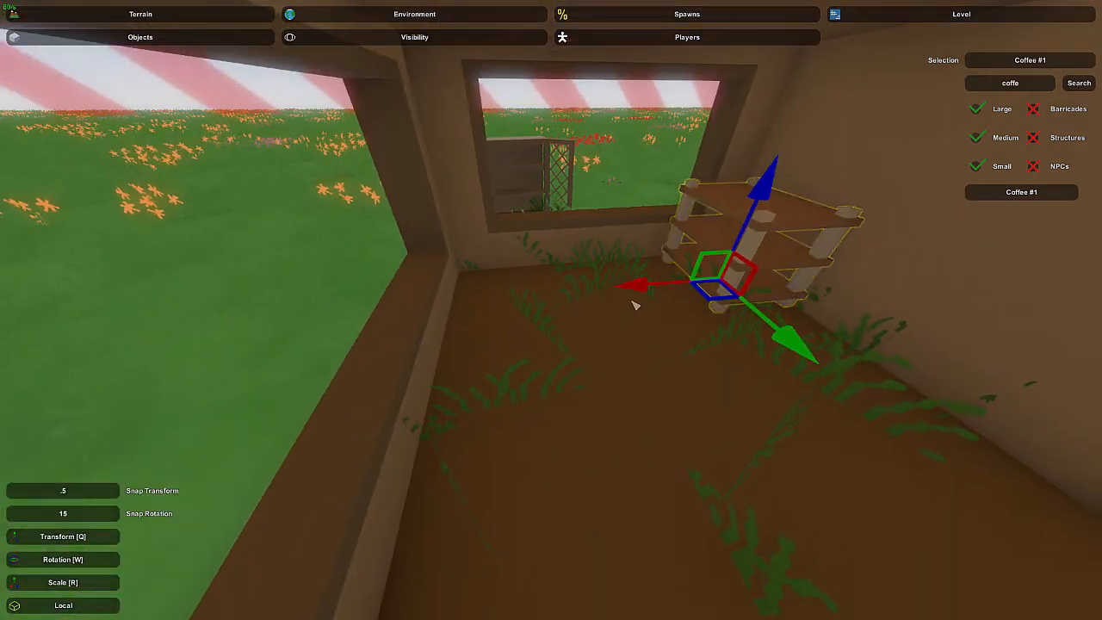
pyautogui.moveTo(634, 305); pyautogui.dragTo(573, 290)
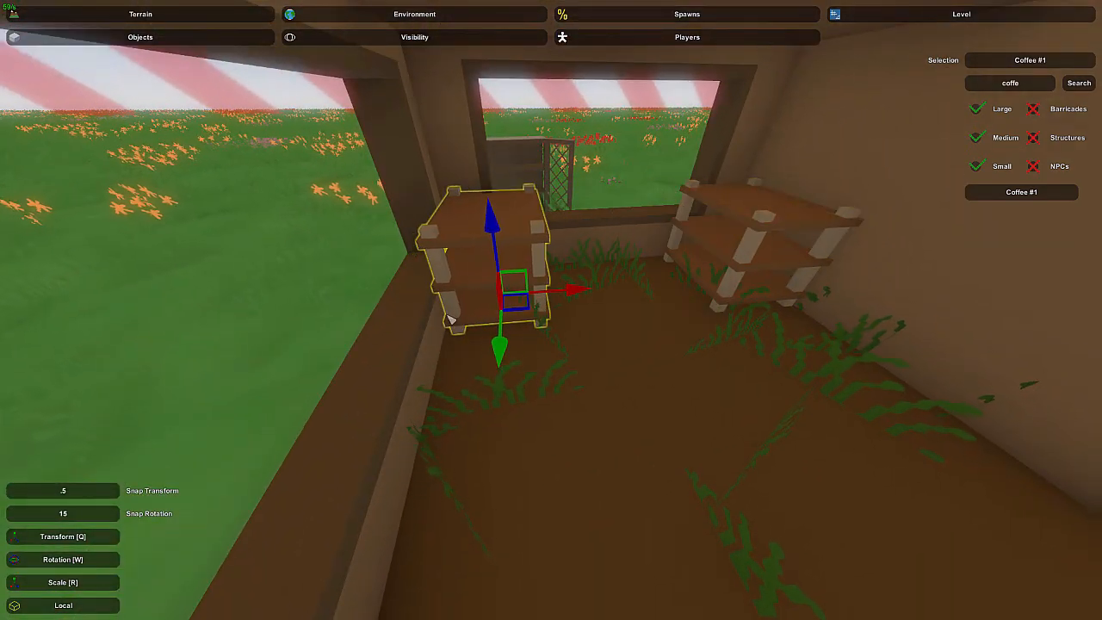
# Place the bookcase below the window beside the doorway and add a second bookcase next to it
pyautogui.press('d')
pyautogui.moveTo(451, 319); pyautogui.dragTo(537, 324, button='right')
pyautogui.click(597, 287)
pyautogui.press('a')
pyautogui.click(582, 290)
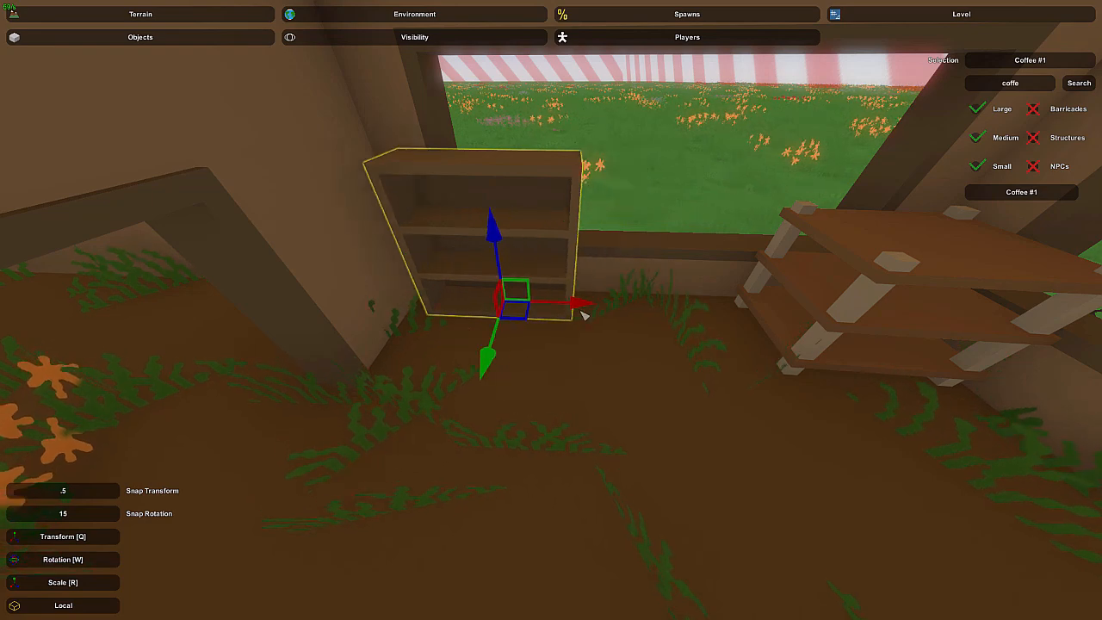
pyautogui.moveTo(588, 311); pyautogui.dragTo(712, 310)
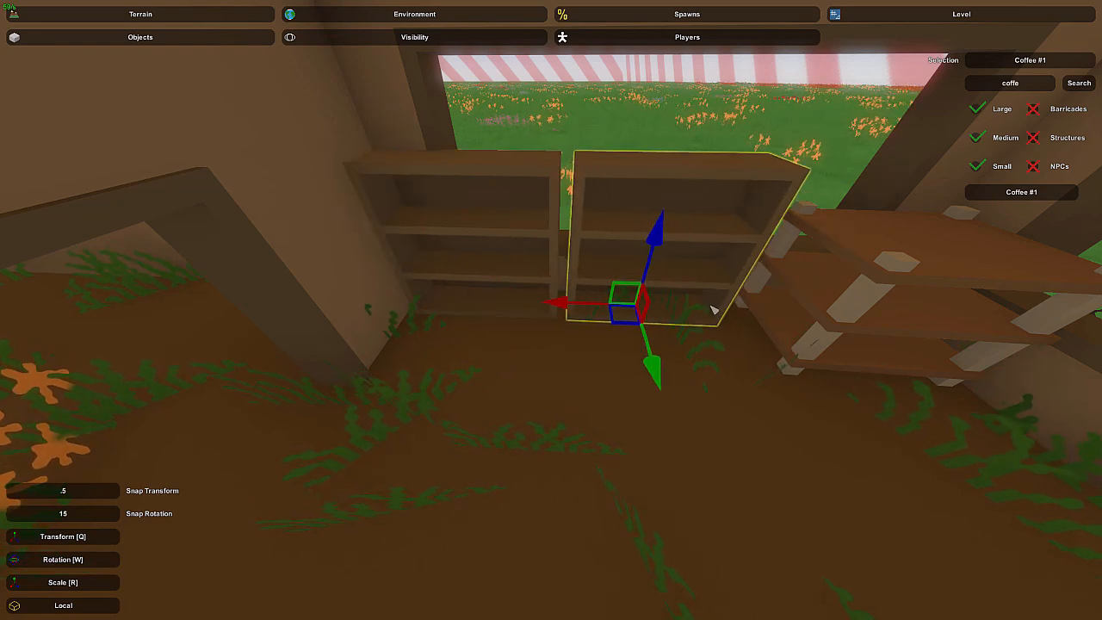
# Place the mesh-door wardrobe against the wall beside the tiered table, facing the room, and add a second one alongside
pyautogui.click(711, 277)
pyautogui.moveTo(711, 275); pyautogui.dragTo(873, 224, button='right')
pyautogui.press('w')
pyautogui.click(560, 324)
pyautogui.moveTo(559, 324); pyautogui.dragTo(775, 413, button='right')
pyautogui.press('e')
pyautogui.moveTo(588, 293); pyautogui.dragTo(619, 310, button='right')
pyautogui.press('d')
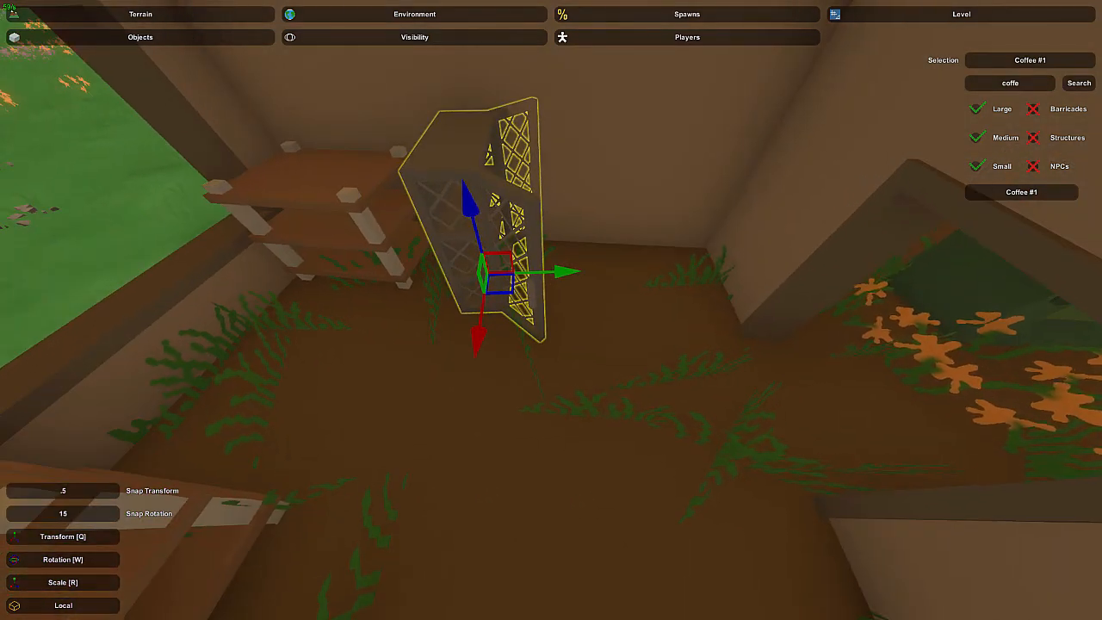
pyautogui.moveTo(539, 346); pyautogui.dragTo(486, 313)
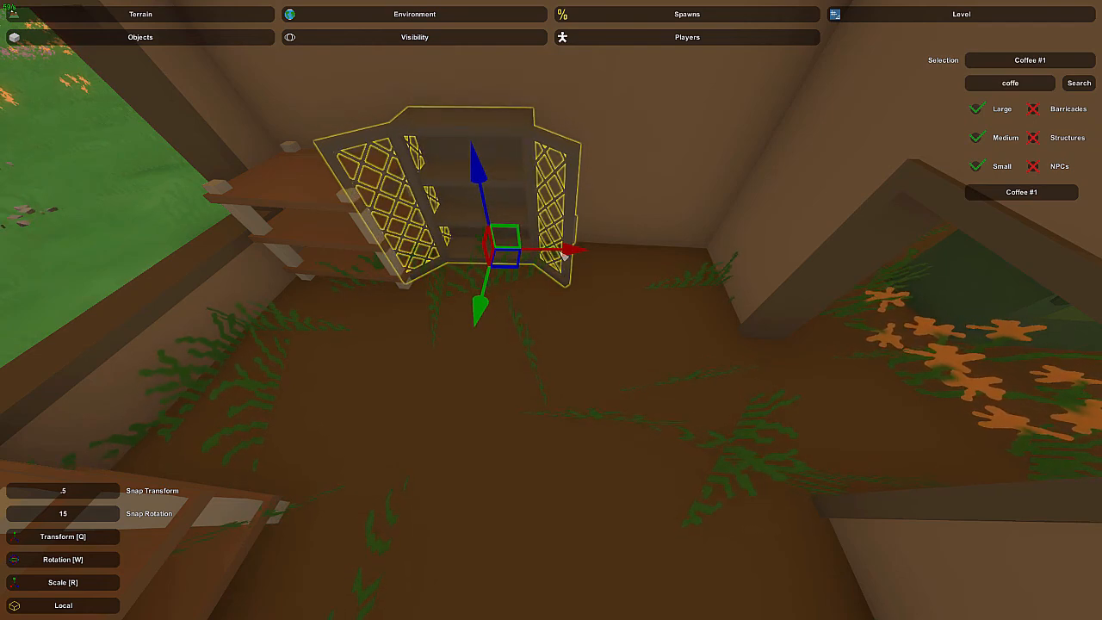
pyautogui.moveTo(564, 255); pyautogui.dragTo(702, 276)
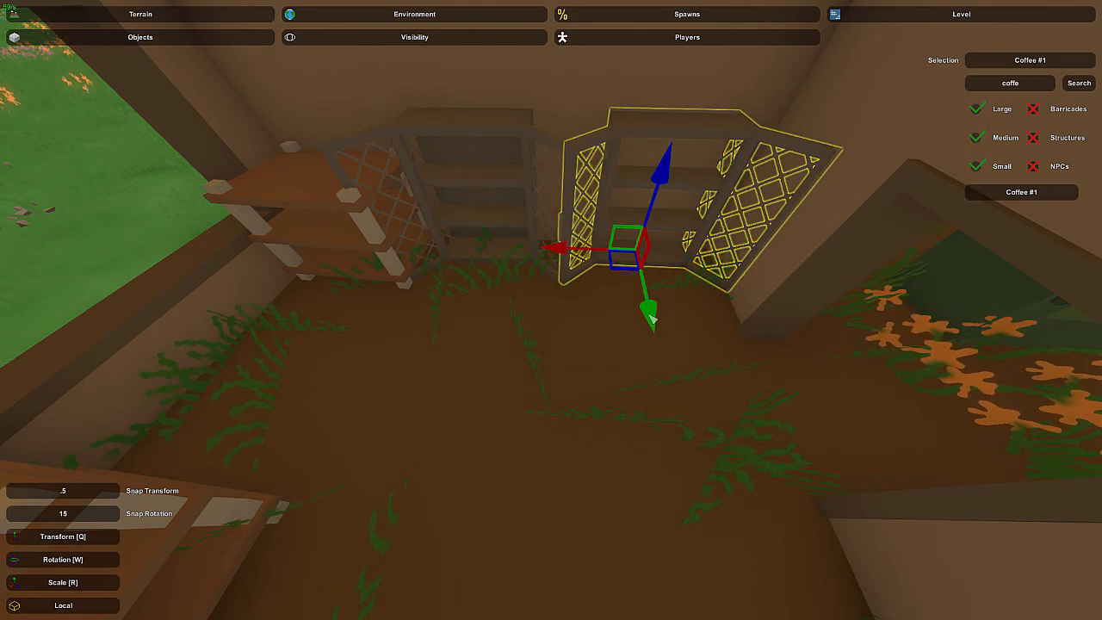
# Look over the furnished living room, kitchen and storage room inside the lodge
pyautogui.moveTo(670, 246); pyautogui.dragTo(233, 159, button='right')
pyautogui.press('w')
pyautogui.press('s')
pyautogui.moveTo(551, 310); pyautogui.dragTo(614, 338, button='right')
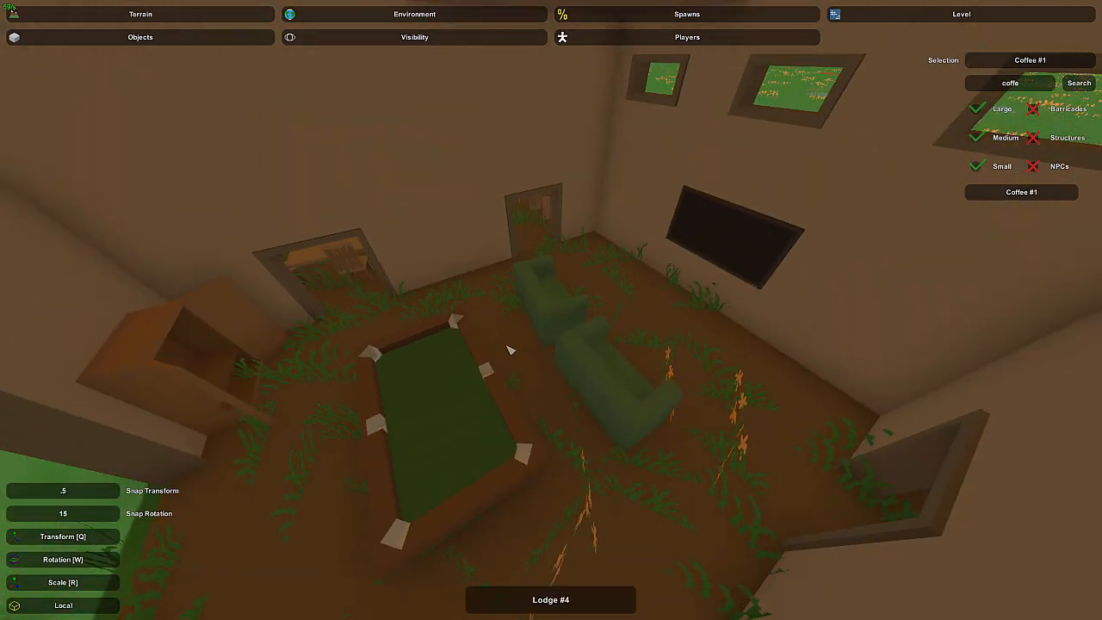
pyautogui.press('d')
pyautogui.moveTo(510, 351); pyautogui.dragTo(344, 353, button='right')
pyautogui.press('w')
pyautogui.moveTo(560, 282); pyautogui.dragTo(482, 215, button='right')
pyautogui.press('s')
pyautogui.press('s')
pyautogui.moveTo(551, 310); pyautogui.dragTo(740, 353, button='right')
pyautogui.press('s')
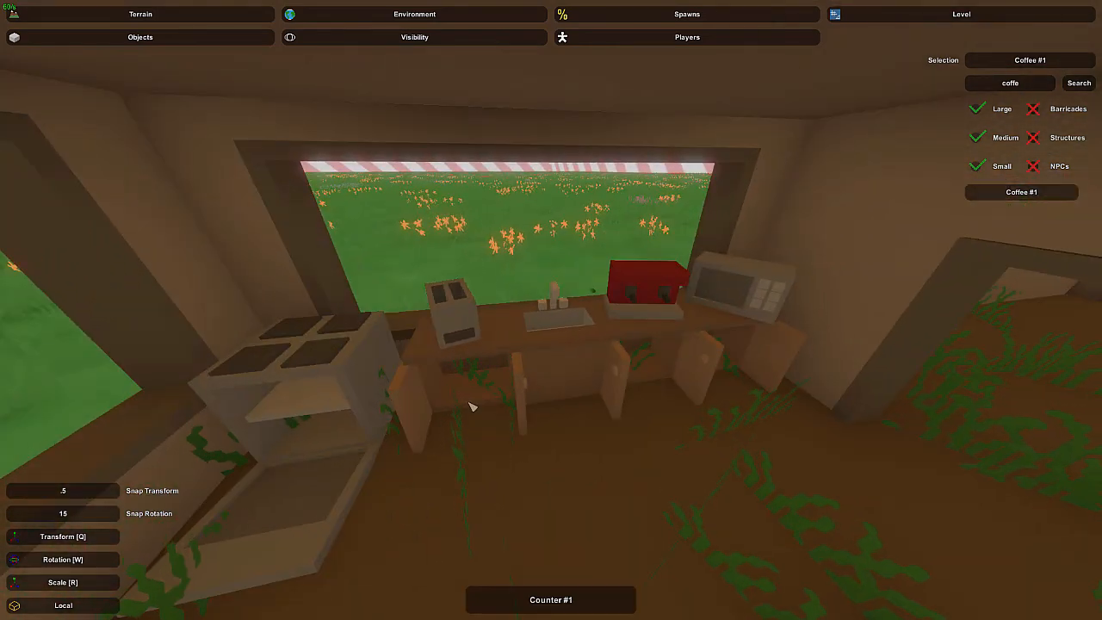
pyautogui.press('d')
pyautogui.moveTo(476, 364); pyautogui.dragTo(353, 357, button='right')
pyautogui.moveTo(518, 316); pyautogui.dragTo(112, 306, button='right')
pyautogui.press('w')
pyautogui.press('w')
pyautogui.moveTo(550, 309); pyautogui.dragTo(774, 345, button='right')
pyautogui.press('s')
pyautogui.press('w')
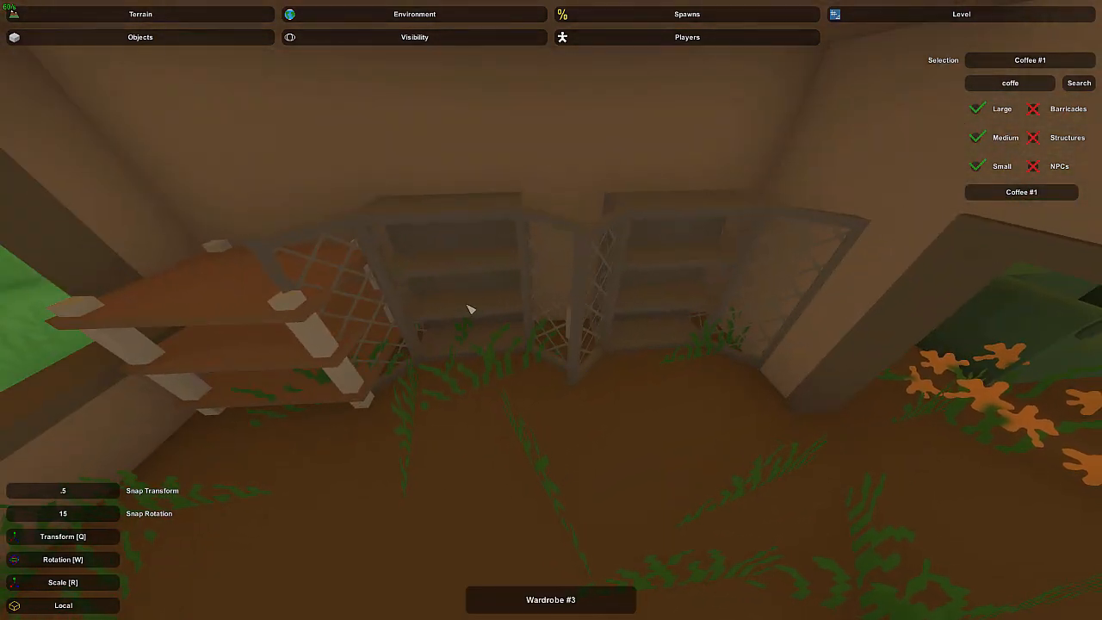
pyautogui.moveTo(448, 296); pyautogui.dragTo(361, 236, button='right')
# Examine the lodge and the leftover furniture from outside, and go back in to the pool table
pyautogui.press('w')
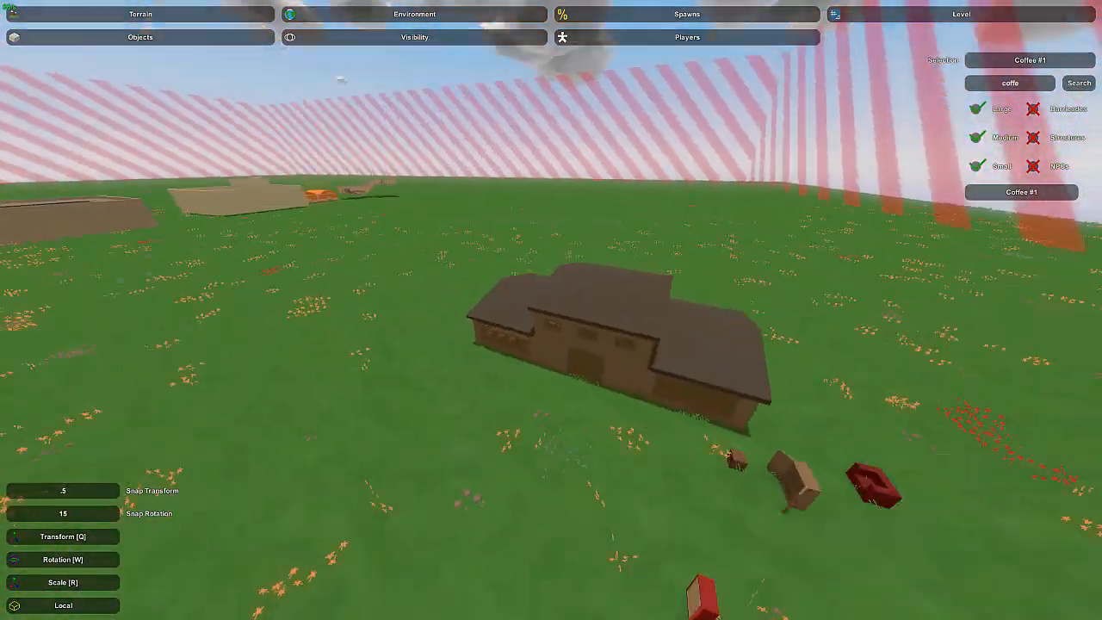
pyautogui.press('w')
pyautogui.moveTo(551, 310); pyautogui.dragTo(637, 344, button='right')
pyautogui.press('w')
pyautogui.press('w')
pyautogui.press('w')
pyautogui.press('s')
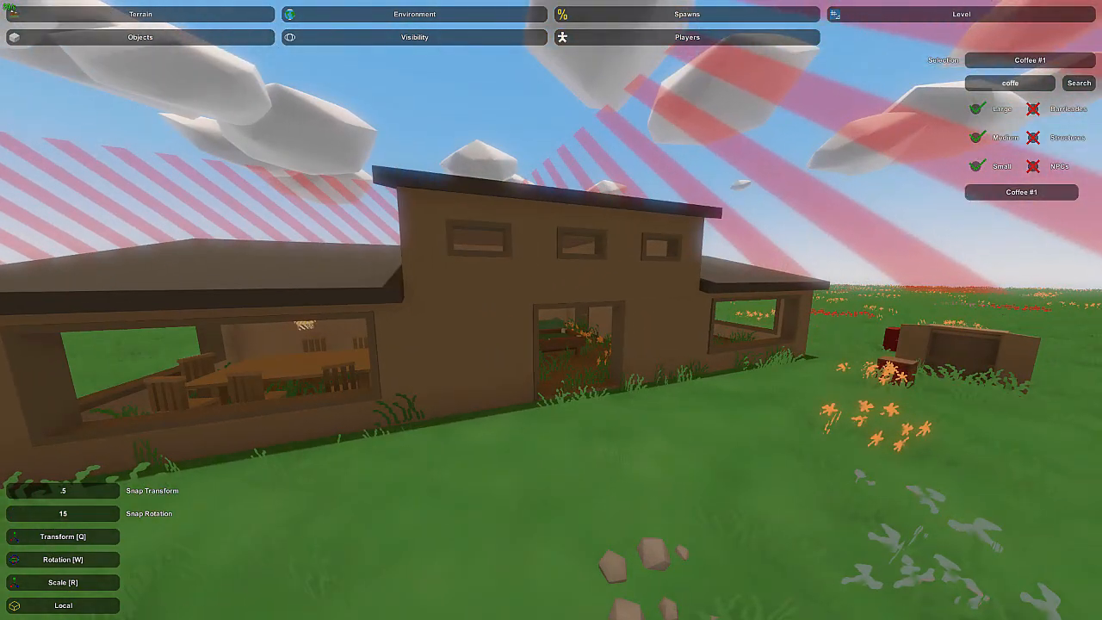
pyautogui.press('d')
pyautogui.moveTo(551, 310); pyautogui.dragTo(509, 377, button='right')
pyautogui.press('w')
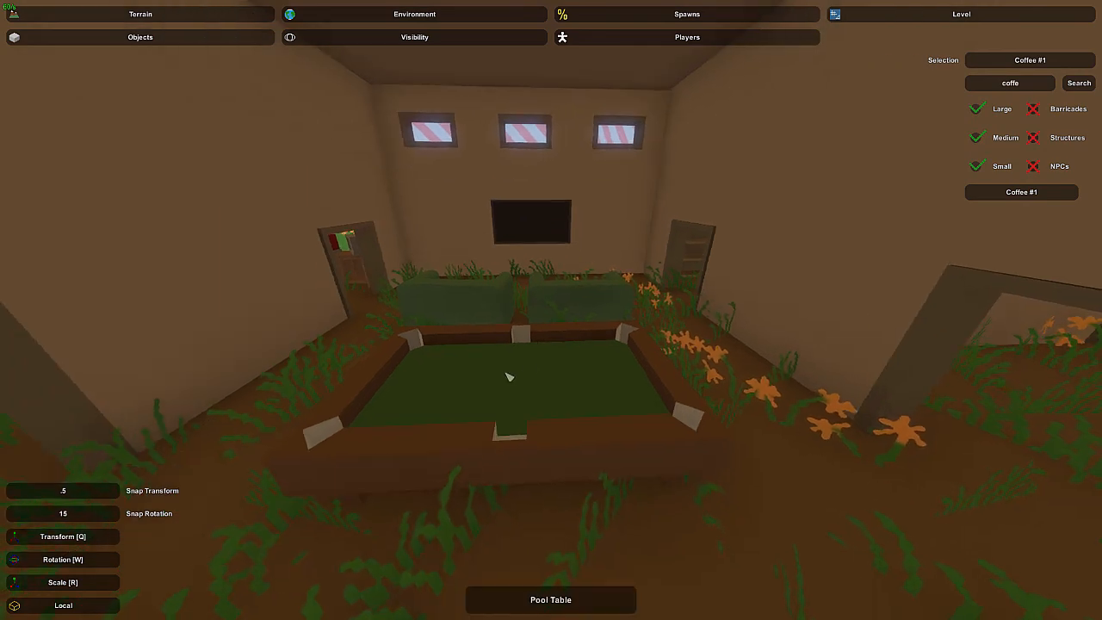
# Place the round wooden table in the lodge's empty side room
pyautogui.press('a')
pyautogui.moveTo(515, 296); pyautogui.dragTo(462, 280, button='right')
pyautogui.press('s')
pyautogui.press('w')
pyautogui.press('s')
pyautogui.press('s')
pyautogui.press('w')
pyautogui.press('s')
pyautogui.press('w')
pyautogui.press('w')
pyautogui.press('s')
pyautogui.press('e')
# Place the red couch against the wall beside the doorway in the round table's room
pyautogui.press('w')
pyautogui.press('w')
pyautogui.press('s')
pyautogui.press('w')
pyautogui.press('w')
pyautogui.press('e')
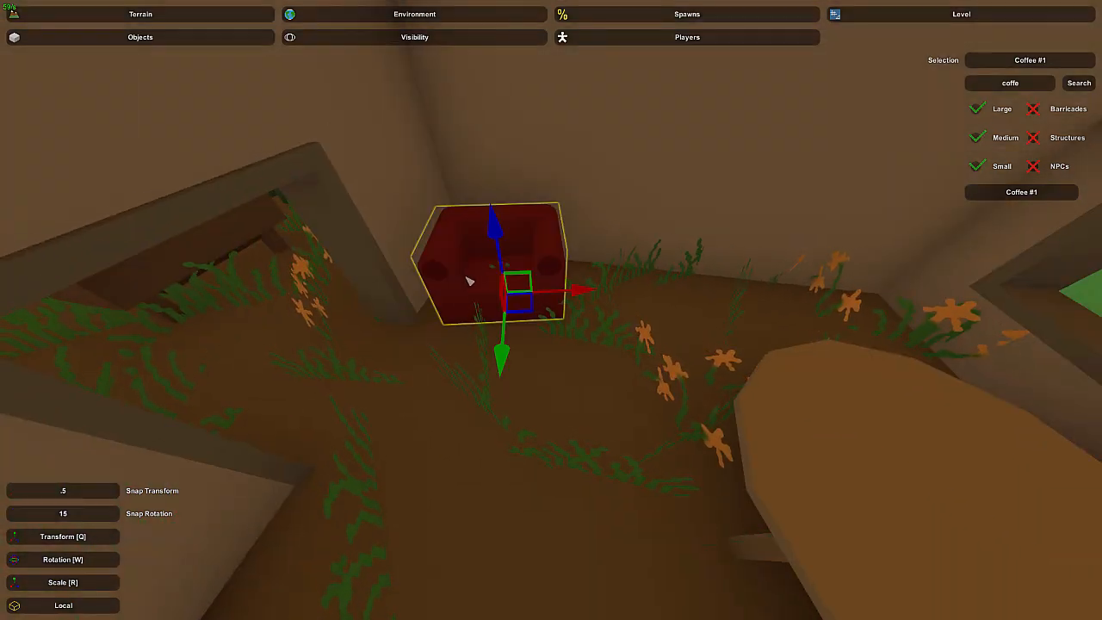
# Add the floor lamp beside the red couch and go to the chairs left on the grass
pyautogui.press('w')
pyautogui.moveTo(551, 310); pyautogui.dragTo(443, 343, button='right')
pyautogui.press('s')
pyautogui.click(554, 316)
pyautogui.press('w')
pyautogui.press('w')
pyautogui.press('w')
pyautogui.press('d')
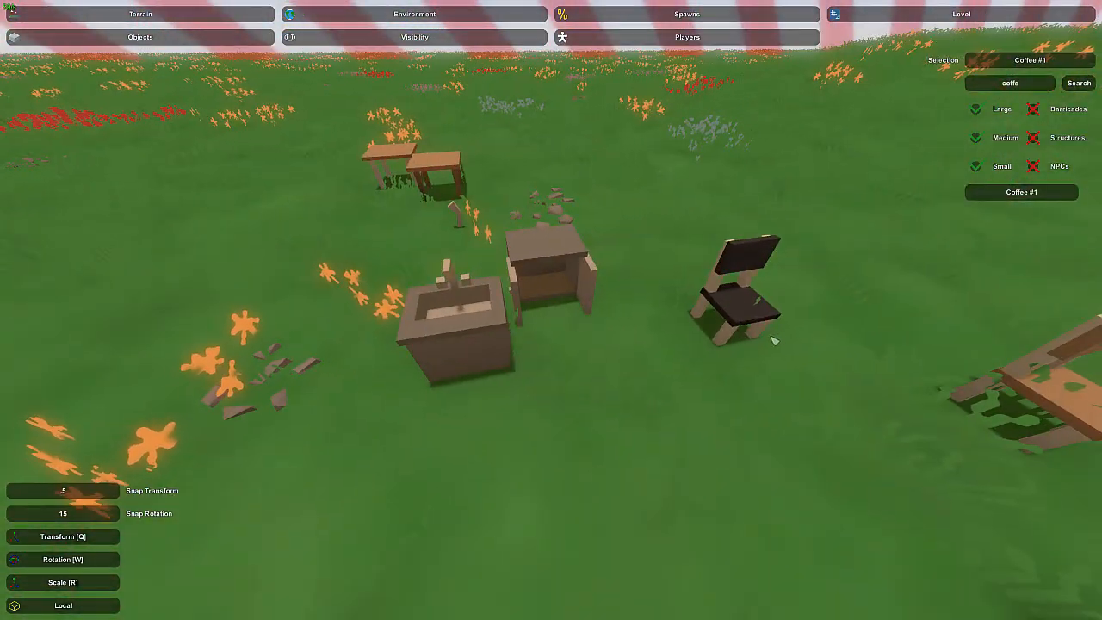
# Place wooden chairs on the window sides of the round table, facing it
pyautogui.press('d')
pyautogui.moveTo(757, 322); pyautogui.dragTo(807, 333, button='right')
pyautogui.moveTo(685, 368); pyautogui.dragTo(568, 319, button='right')
pyautogui.press('w')
pyautogui.press('e')
pyautogui.press('w')
pyautogui.press('a')
pyautogui.press('e')
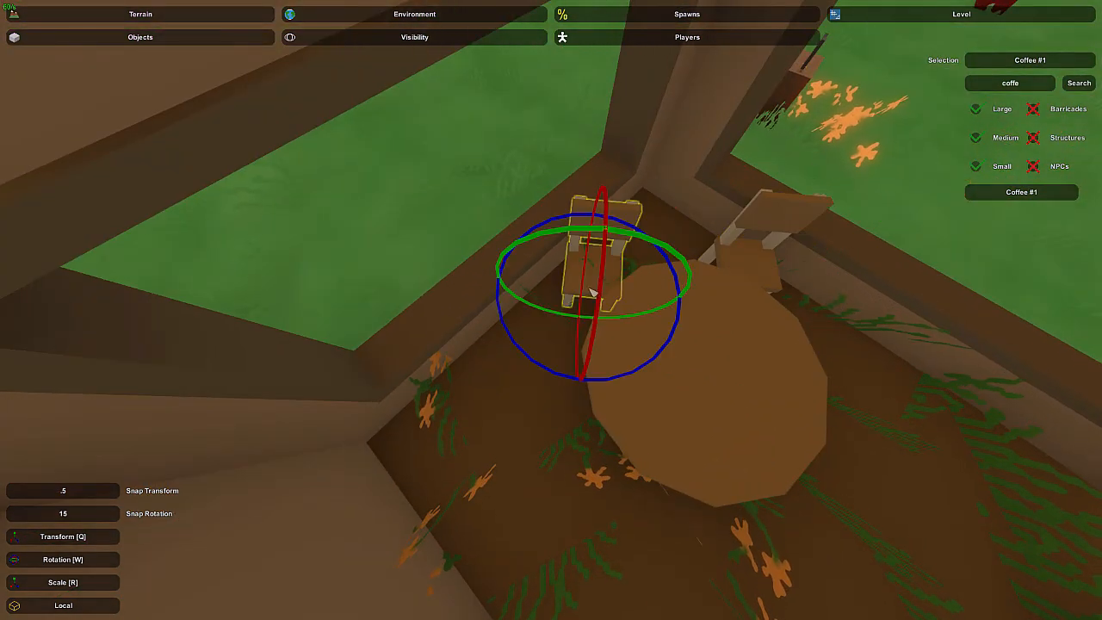
pyautogui.moveTo(659, 374); pyautogui.dragTo(551, 310, button='right')
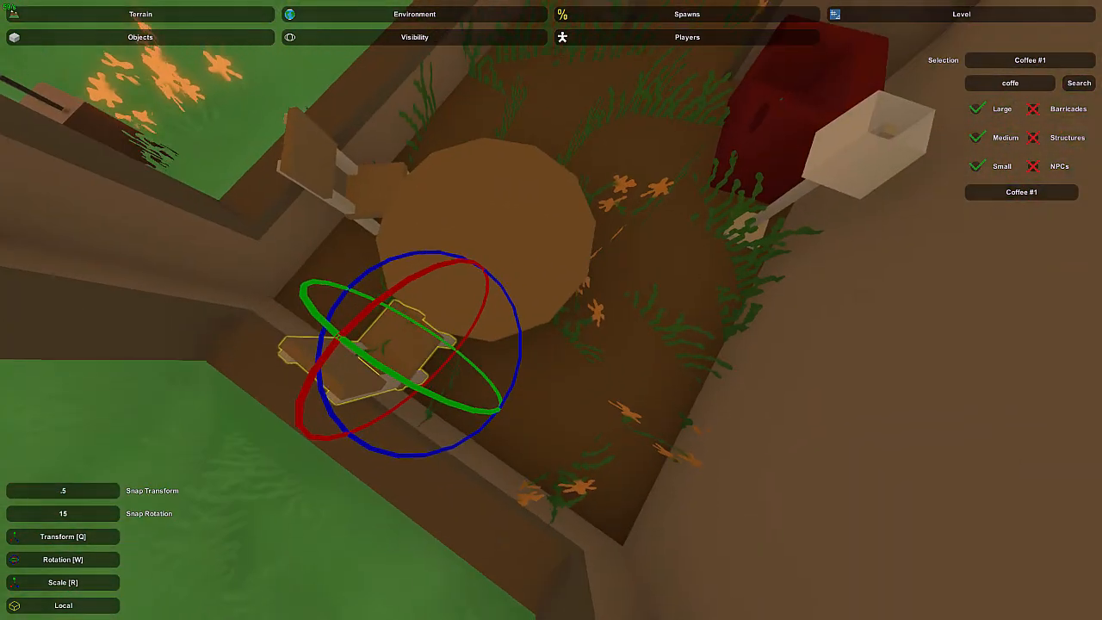
# Place a third wooden chair at the round table and rotate it towards the tabletop
pyautogui.press('e')
pyautogui.moveTo(591, 430); pyautogui.dragTo(639, 413)
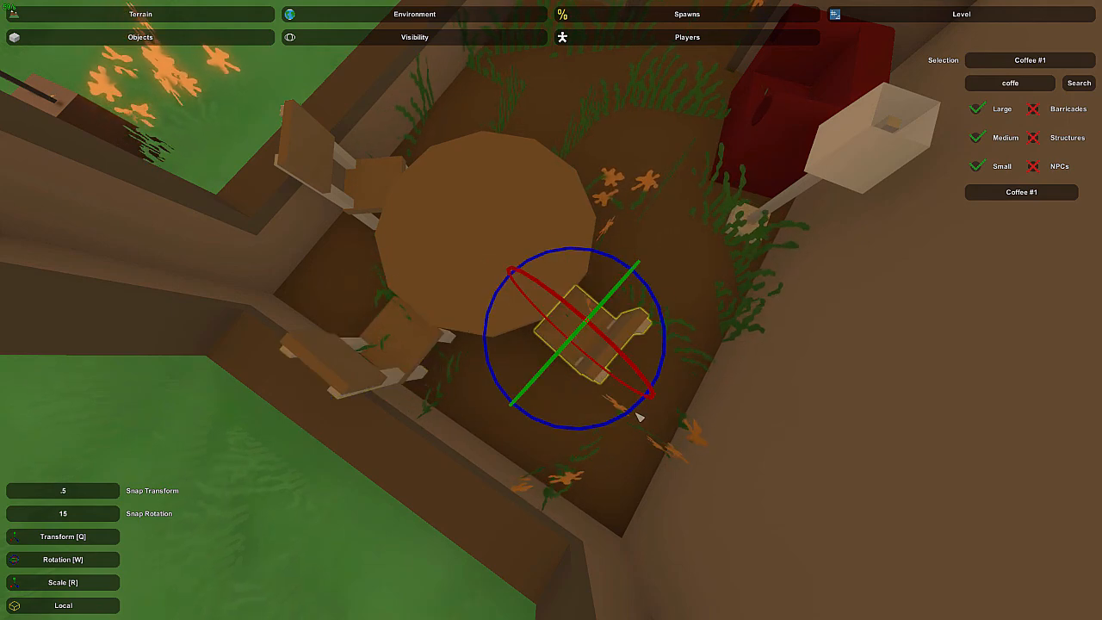
pyautogui.press('a')
pyautogui.moveTo(640, 413); pyautogui.dragTo(554, 314, button='right')
# Place a fourth wooden chair on the couch side of the round table, turned to face the table
pyautogui.press('e')
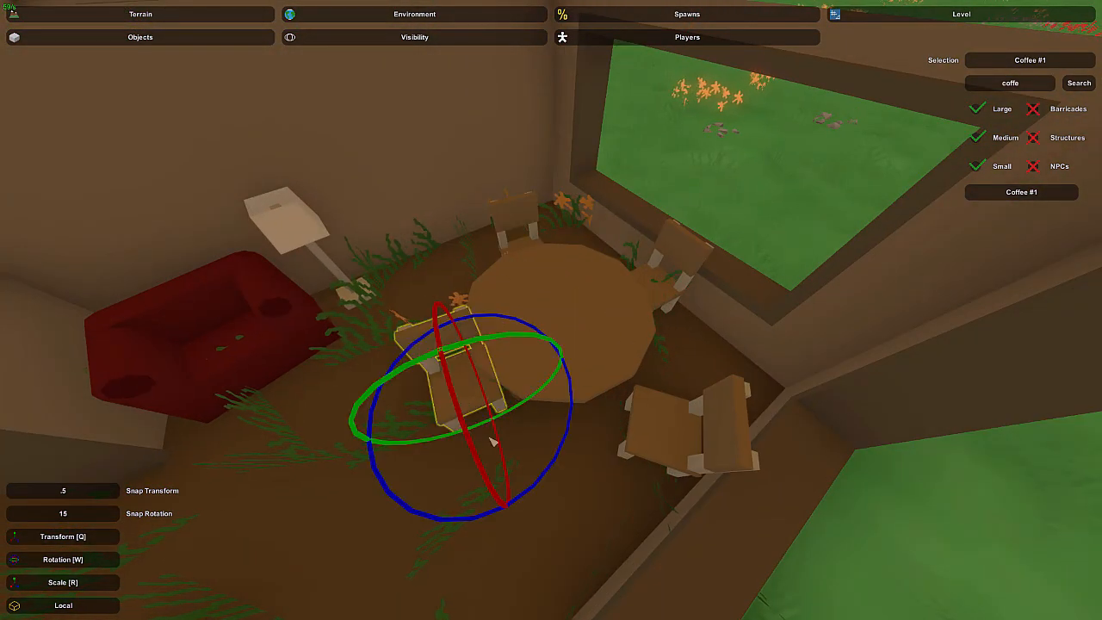
pyautogui.moveTo(531, 488); pyautogui.dragTo(589, 452)
pyautogui.press('q')
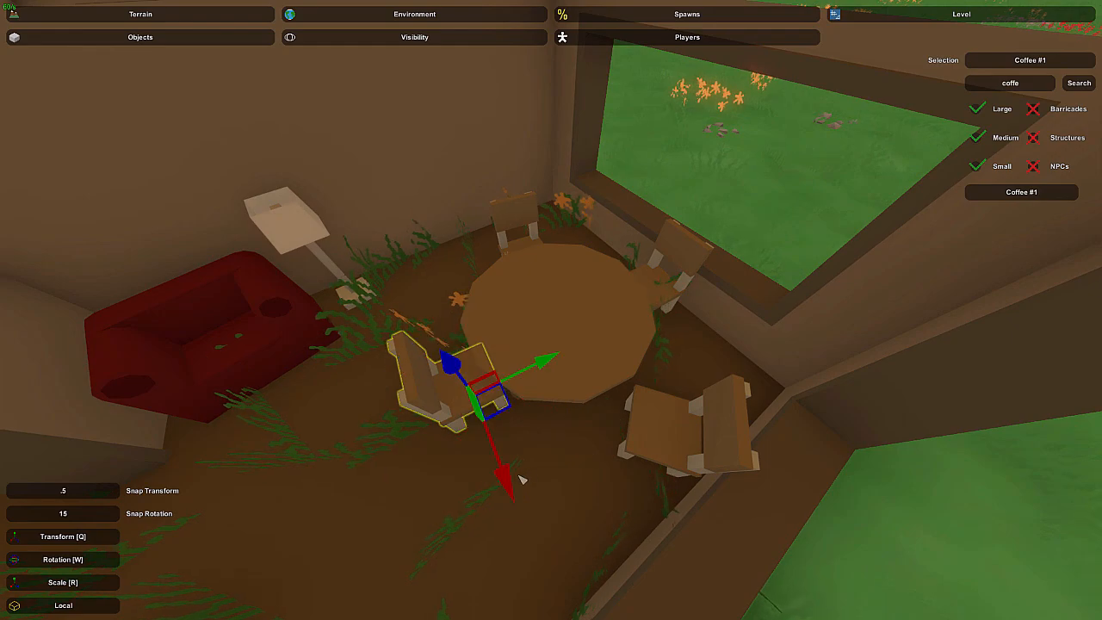
pyautogui.moveTo(511, 478); pyautogui.dragTo(504, 458)
# Search the objects for "chess", choose Chess #1, and select the game board lying on the grass
pyautogui.click(446, 385)
pyautogui.press('d')
pyautogui.moveTo(446, 385); pyautogui.dragTo(550, 310, button='right')
pyautogui.press('w')
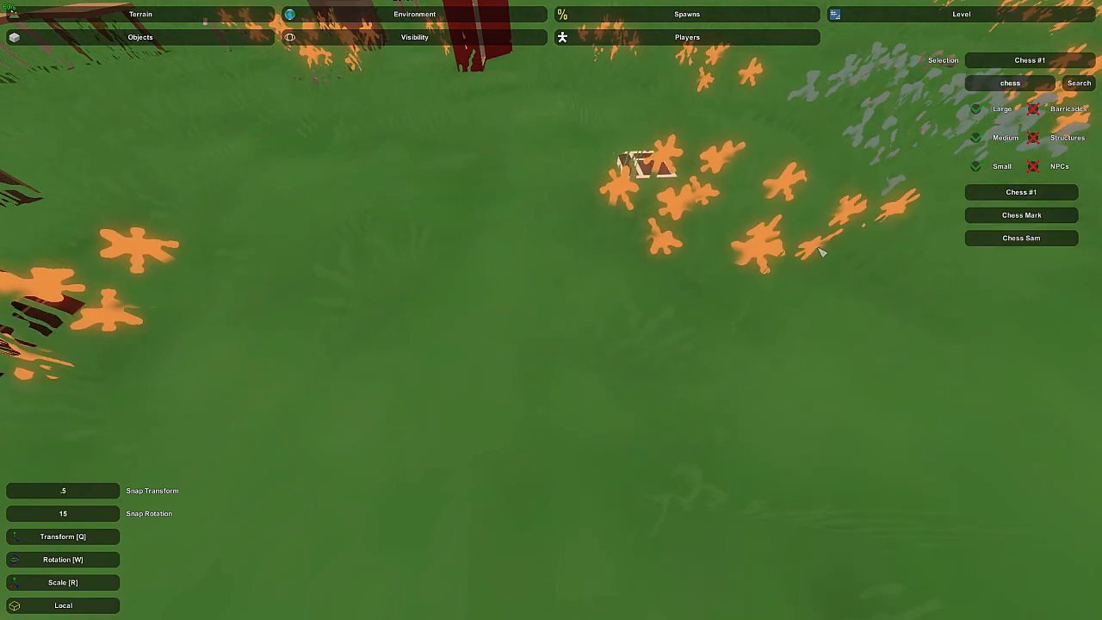
pyautogui.moveTo(820, 252); pyautogui.dragTo(649, 405, button='right')
pyautogui.click(534, 364)
pyautogui.moveTo(453, 190); pyautogui.dragTo(551, 310, button='right')
# Place the flat game board on the round table and rotate it
pyautogui.press('e')
pyautogui.moveTo(585, 266); pyautogui.dragTo(551, 310, button='right')
pyautogui.click(563, 263)
pyautogui.click(563, 264)
pyautogui.press('e')
pyautogui.press('w')
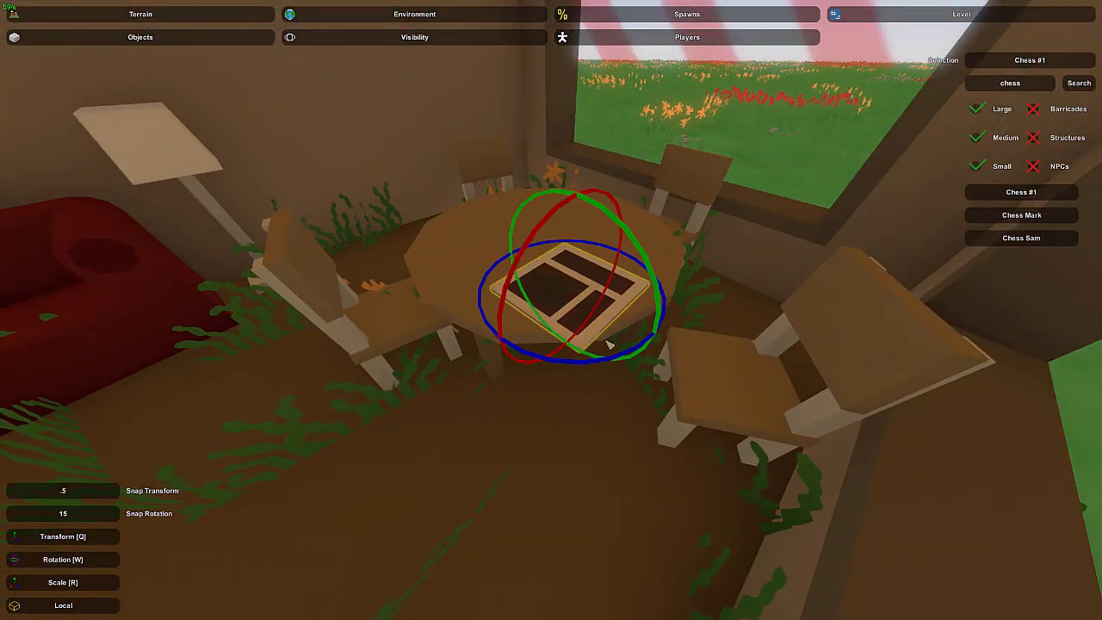
pyautogui.moveTo(608, 362); pyautogui.dragTo(635, 352)
pyautogui.click(580, 277)
# Place the Chess #1 set on the long dining table near its window-side corner
pyautogui.moveTo(580, 277); pyautogui.dragTo(551, 310, button='right')
pyautogui.click(698, 408)
pyautogui.moveTo(699, 408); pyautogui.dragTo(551, 310, button='right')
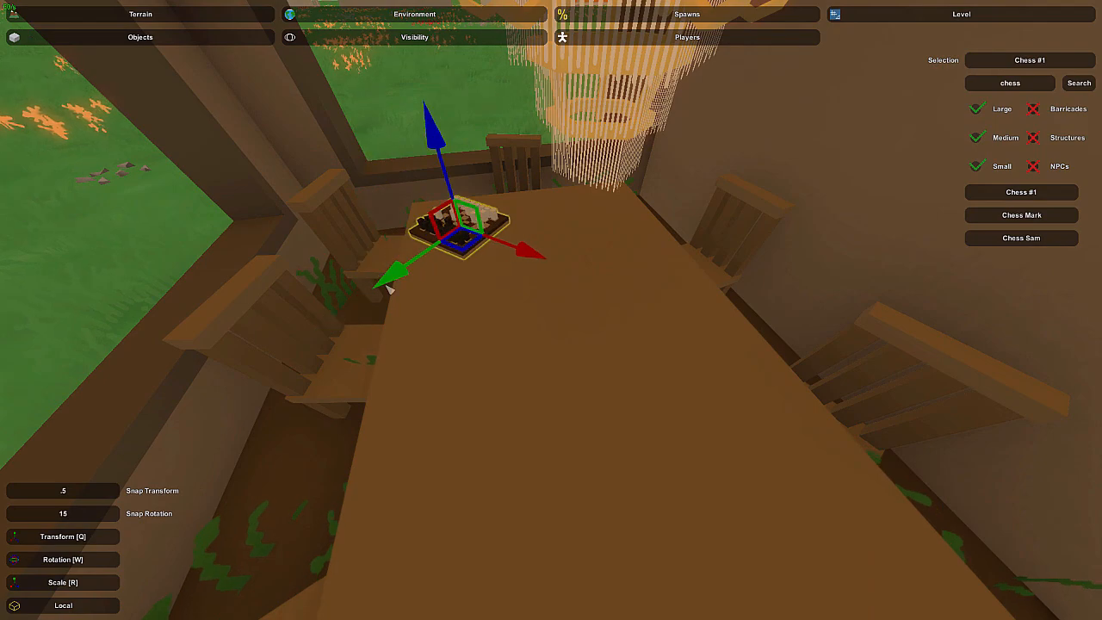
pyautogui.moveTo(551, 310); pyautogui.dragTo(551, 310, button='right')
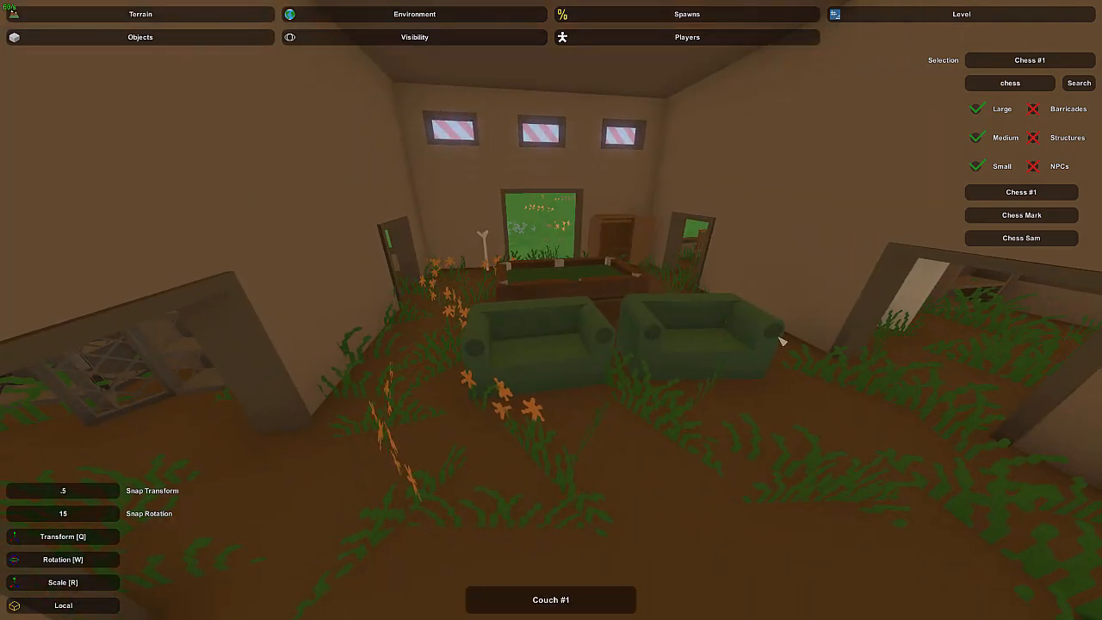
# Search for "clock", choose Clock #1, and mount it on the living room wall between the two doorways
pyautogui.moveTo(780, 341); pyautogui.dragTo(551, 310, button='right')
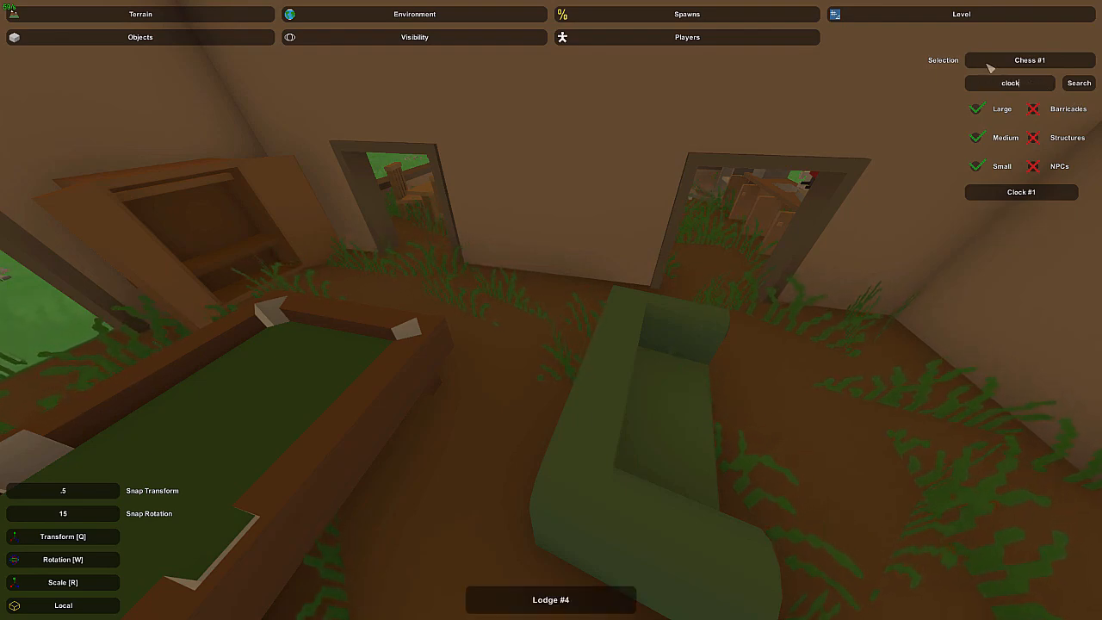
pyautogui.click(1003, 193)
pyautogui.moveTo(1002, 201); pyautogui.dragTo(546, 310, button='right')
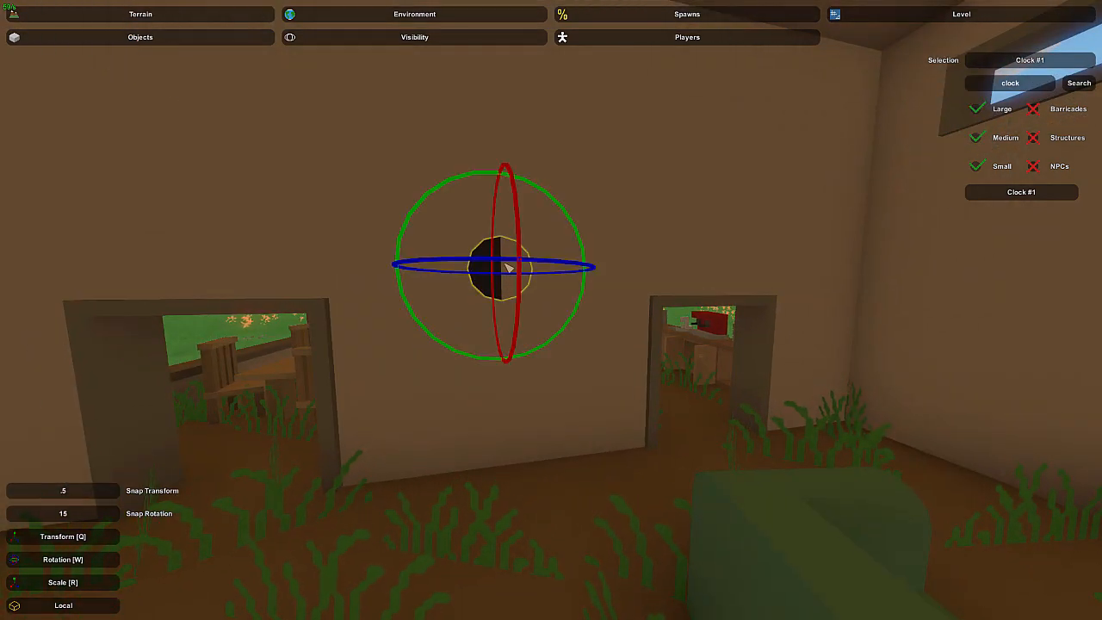
pyautogui.press('d')
pyautogui.moveTo(606, 270); pyautogui.dragTo(551, 309, button='right')
# Select the small gabled lodge and place it on open grass near the brown fields
pyautogui.press('w')
pyautogui.press('w')
pyautogui.press('w')
pyautogui.press('w')
pyautogui.press('w')
pyautogui.press('s')
pyautogui.press('w')
pyautogui.press('s')
pyautogui.moveTo(762, 303); pyautogui.dragTo(762, 302, button='right')
pyautogui.press('s')
pyautogui.click(551, 310)
pyautogui.moveTo(551, 310); pyautogui.dragTo(553, 315, button='right')
pyautogui.press('w')
pyautogui.press('e')
pyautogui.press('w')
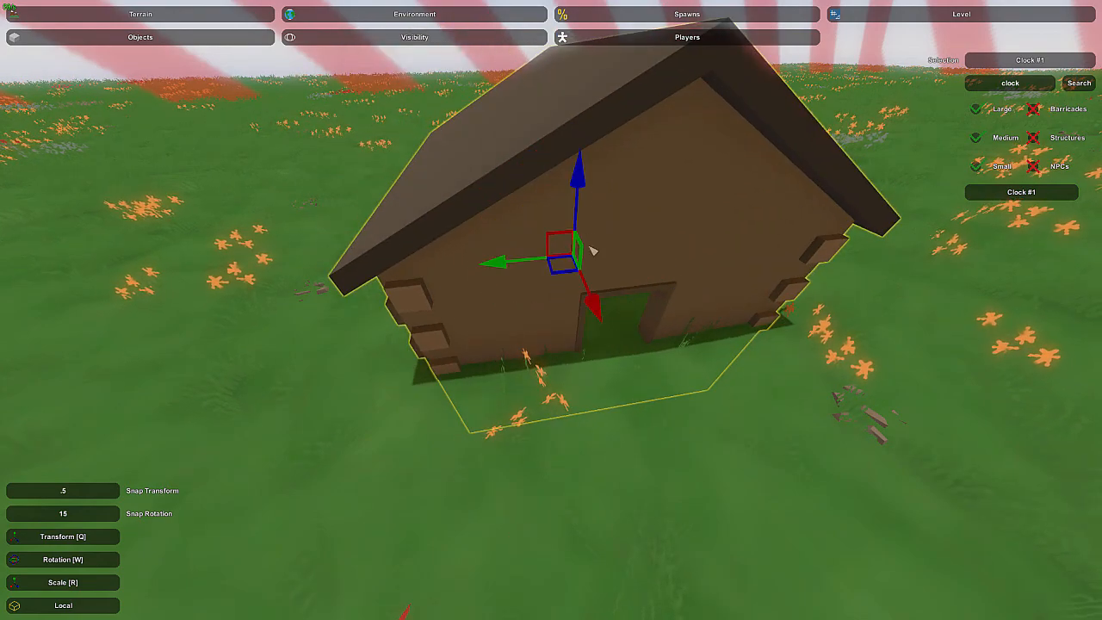
pyautogui.press('w')
pyautogui.moveTo(582, 185); pyautogui.dragTo(551, 310, button='right')
# Search for "bed", choose Bed #2, and place it in the small lodge's corner beside the window
pyautogui.press('s')
pyautogui.press('s')
pyautogui.press('d')
pyautogui.press('w')
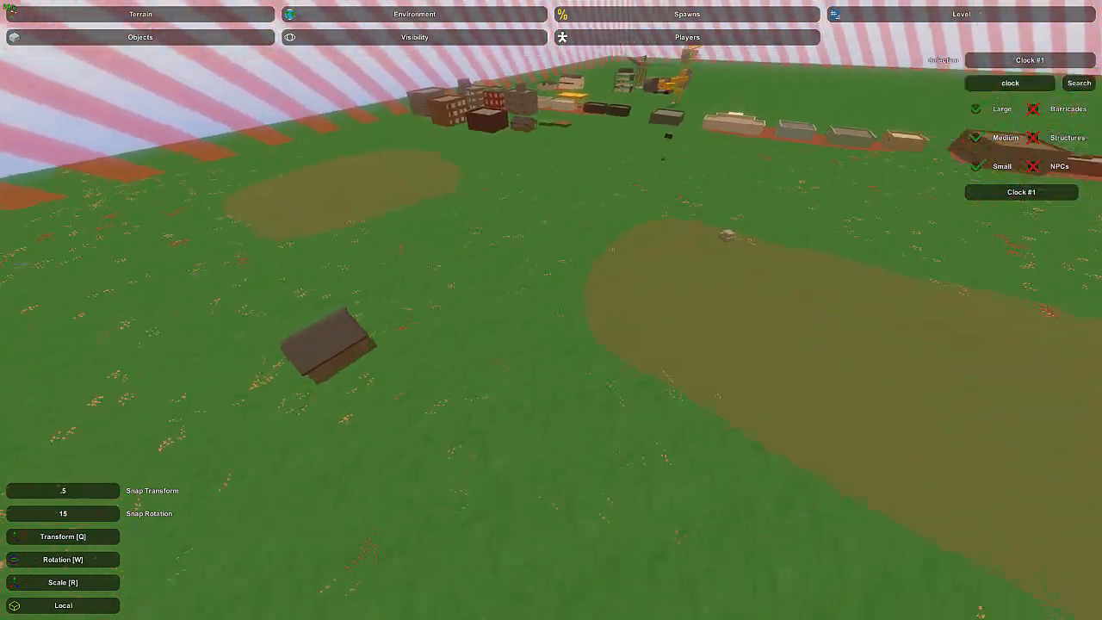
pyautogui.press('w')
pyautogui.moveTo(558, 305); pyautogui.dragTo(396, 297, button='right')
pyautogui.press('w')
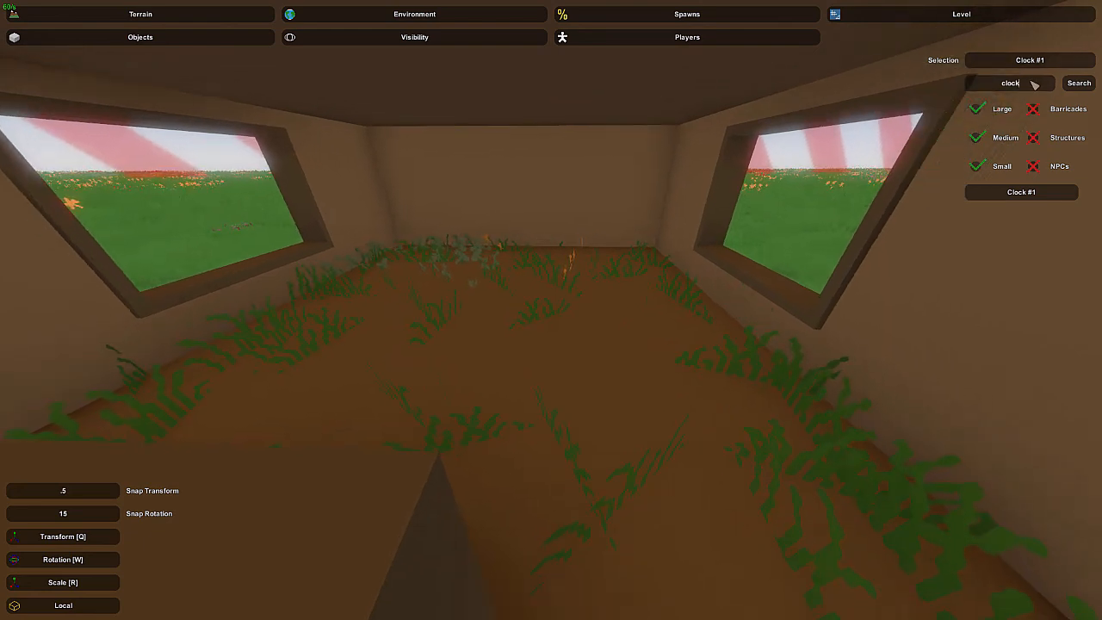
pyautogui.click(1012, 83)
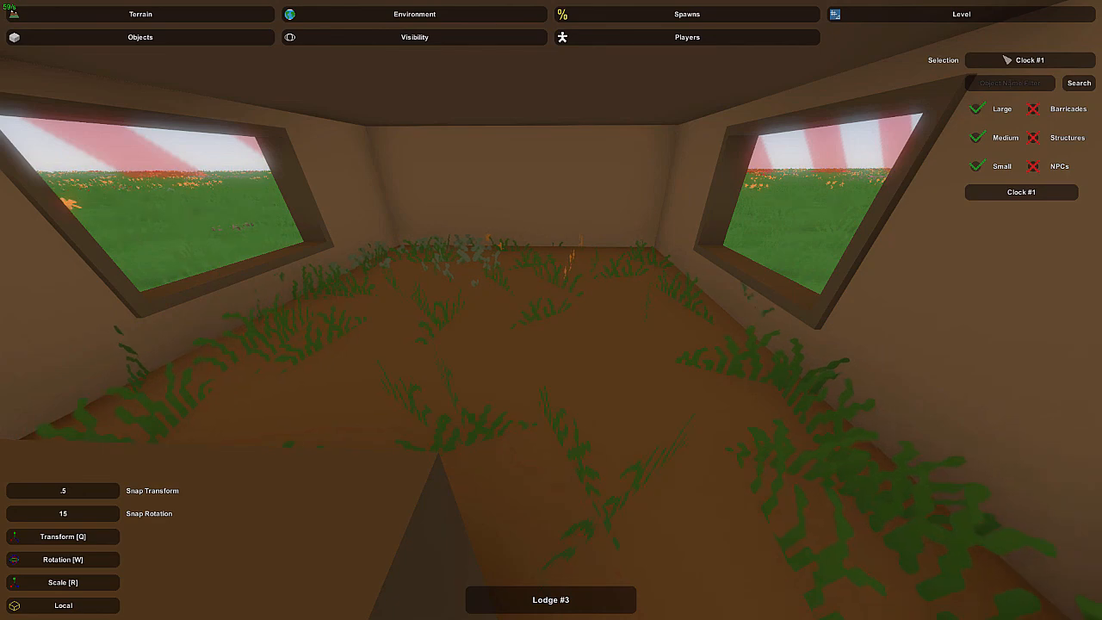
pyautogui.write('bed')
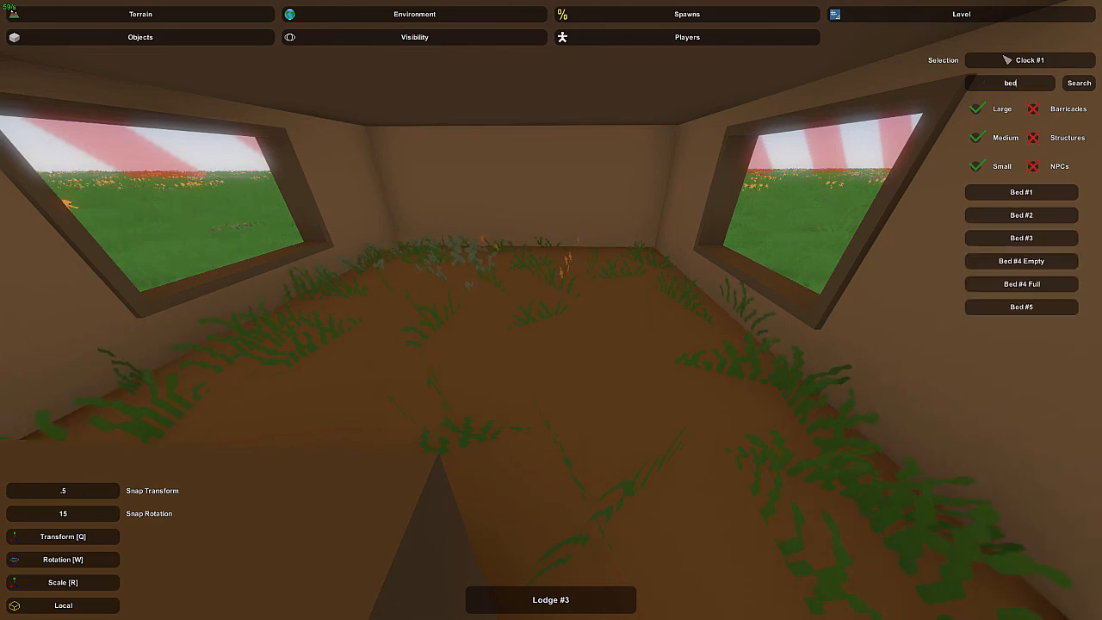
pyautogui.click(1018, 220)
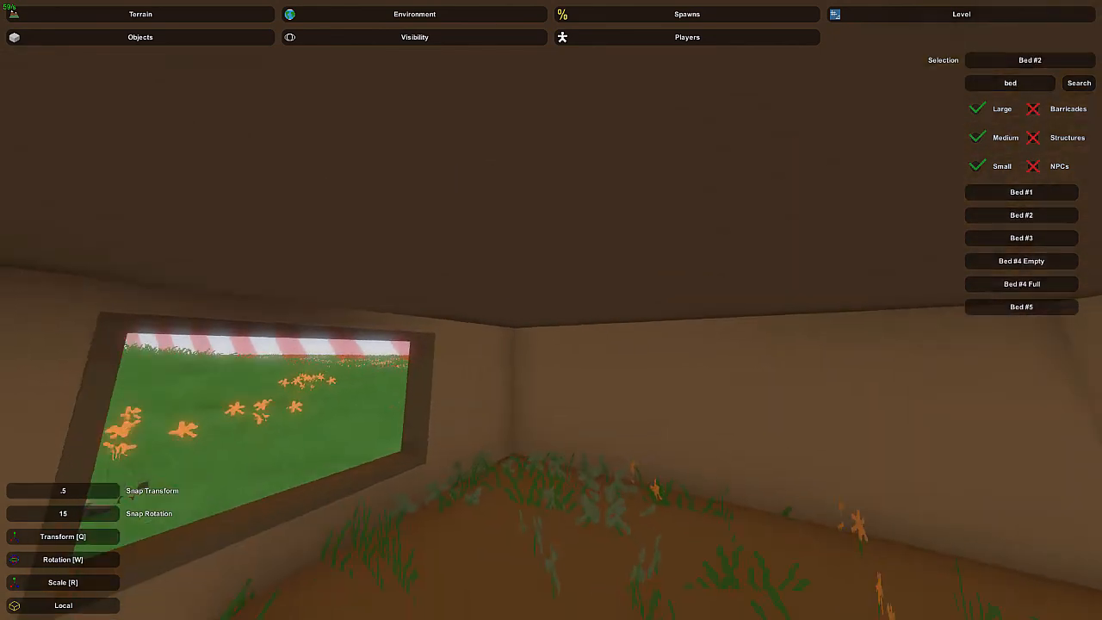
pyautogui.press('w')
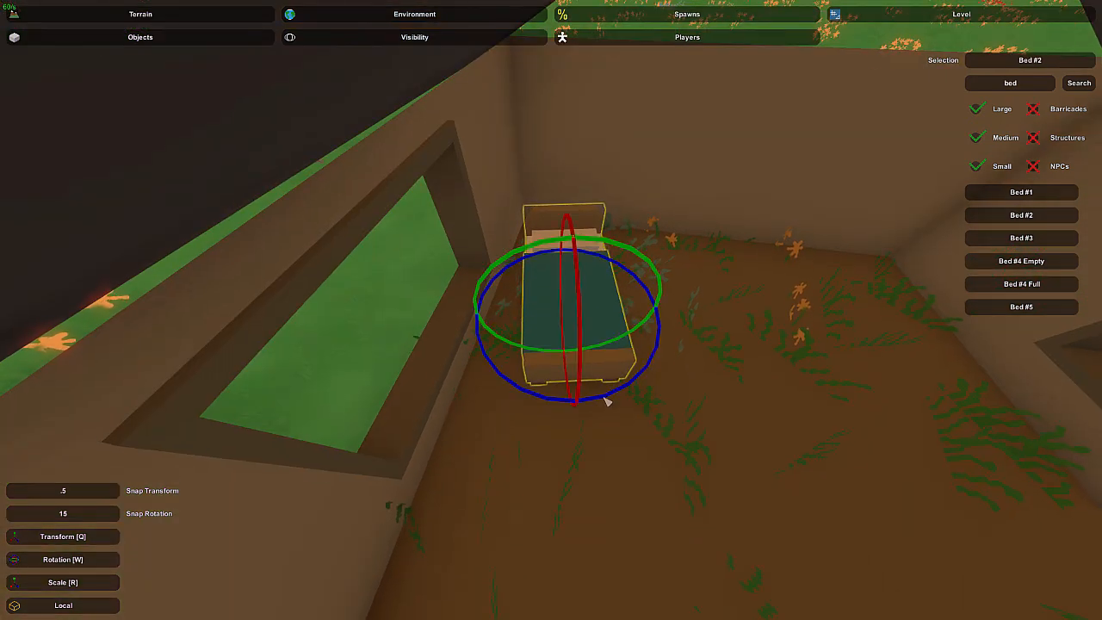
# Straighten Bed #2 and move it into the small lodge's corner, against the wall beside the window
pyautogui.moveTo(605, 401); pyautogui.dragTo(595, 399)
pyautogui.press('q')
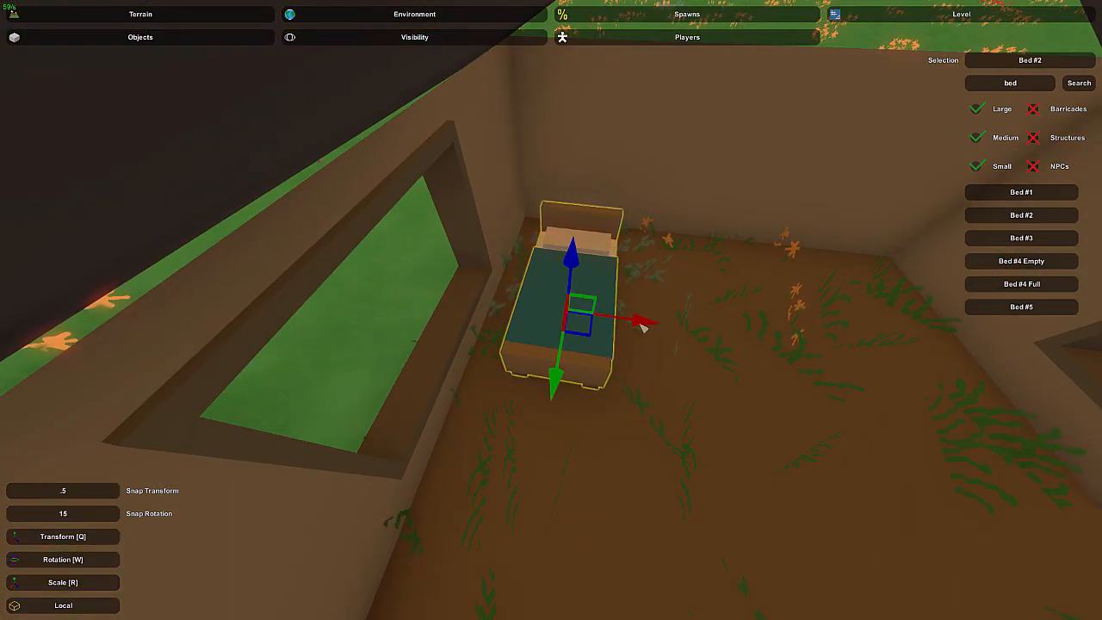
pyautogui.moveTo(641, 325); pyautogui.dragTo(627, 321)
pyautogui.moveTo(534, 373); pyautogui.dragTo(544, 331)
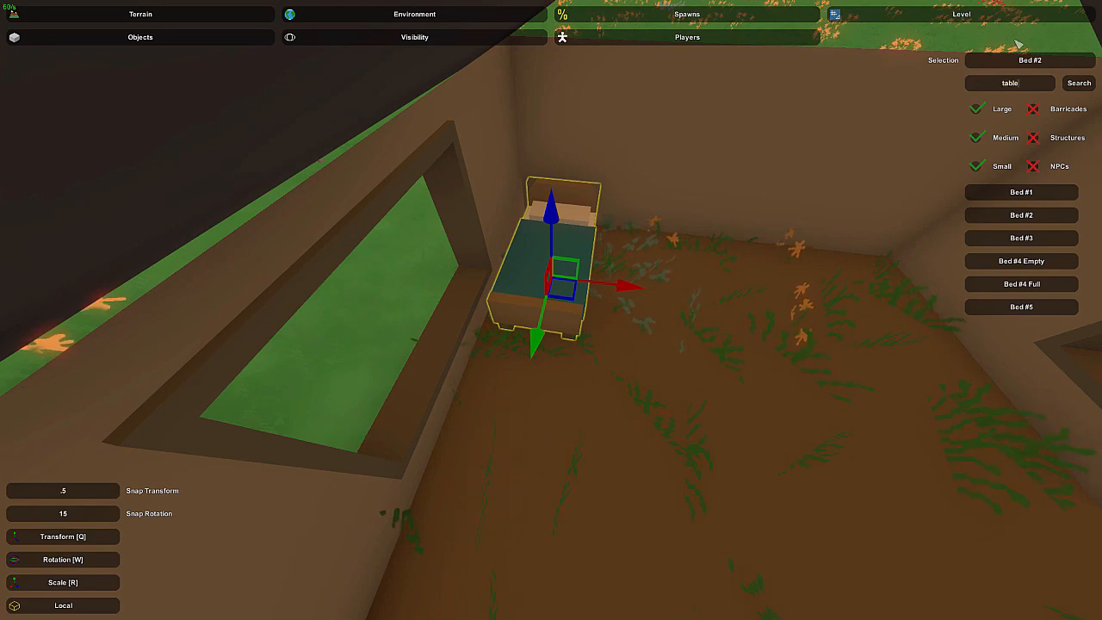
# Search for "table", choose Table Wood #4, and place it squarely beside the head of the bed
pyautogui.press('Return')
pyautogui.click(1037, 356)
pyautogui.moveTo(551, 309); pyautogui.dragTo(518, 318, button='right')
pyautogui.press('w')
pyautogui.click(543, 285)
pyautogui.press('e')
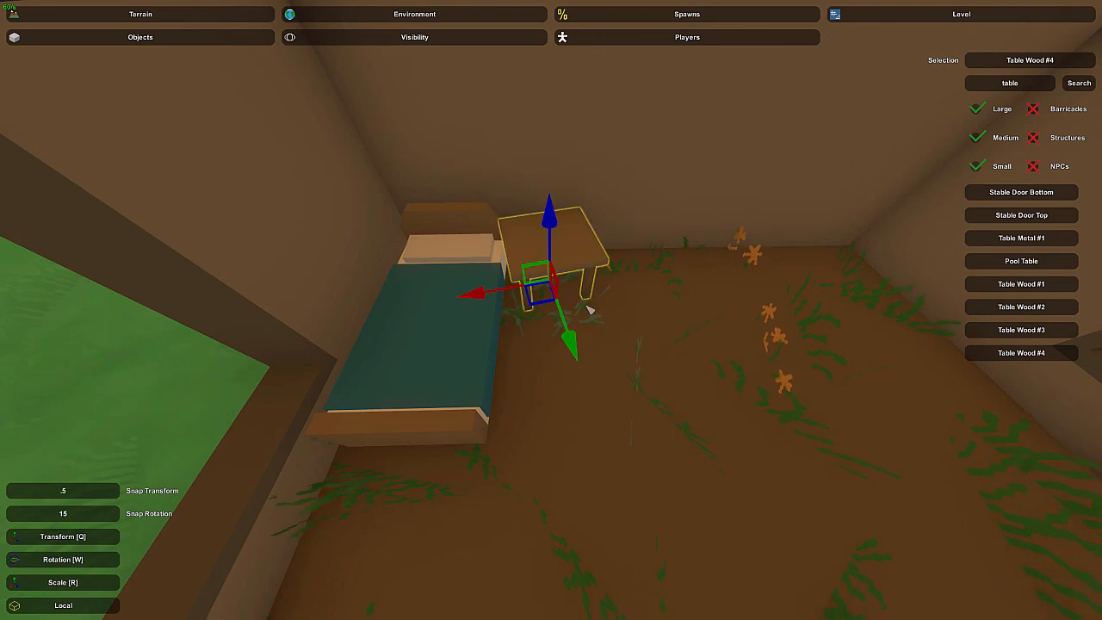
pyautogui.press('w')
pyautogui.click(571, 263)
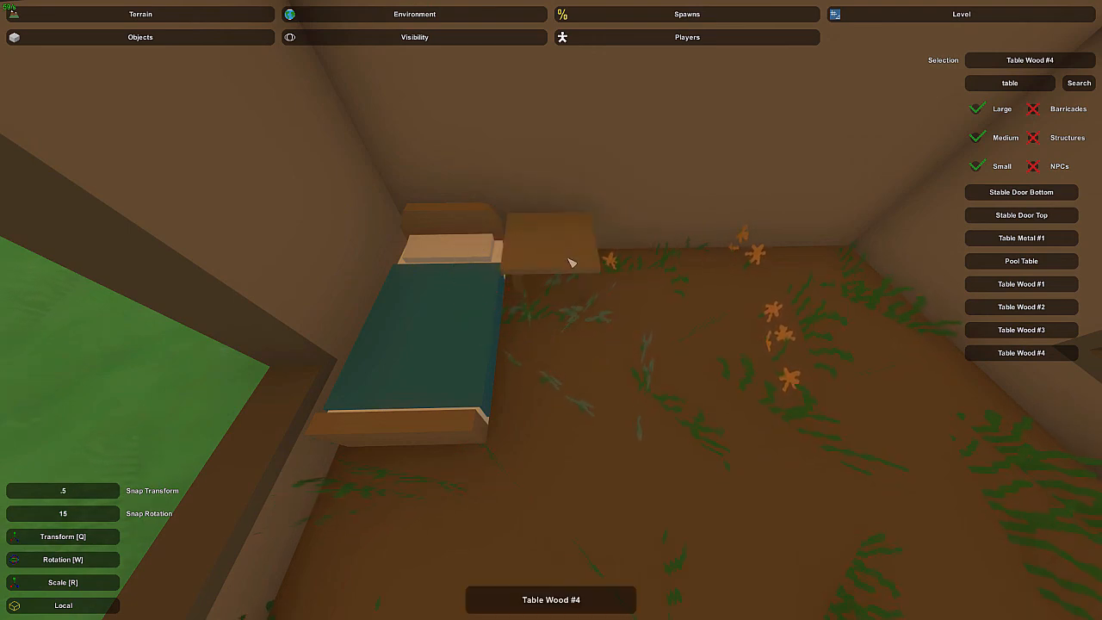
pyautogui.click(1011, 335)
pyautogui.moveTo(550, 309); pyautogui.dragTo(620, 335, button='right')
pyautogui.press('e')
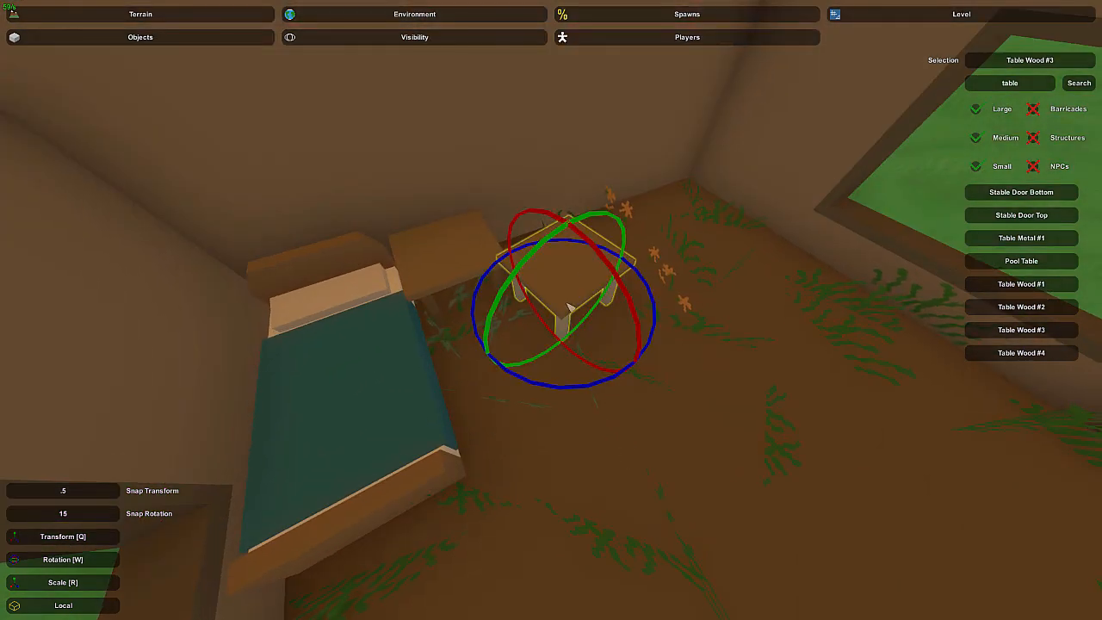
pyautogui.press('Delete')
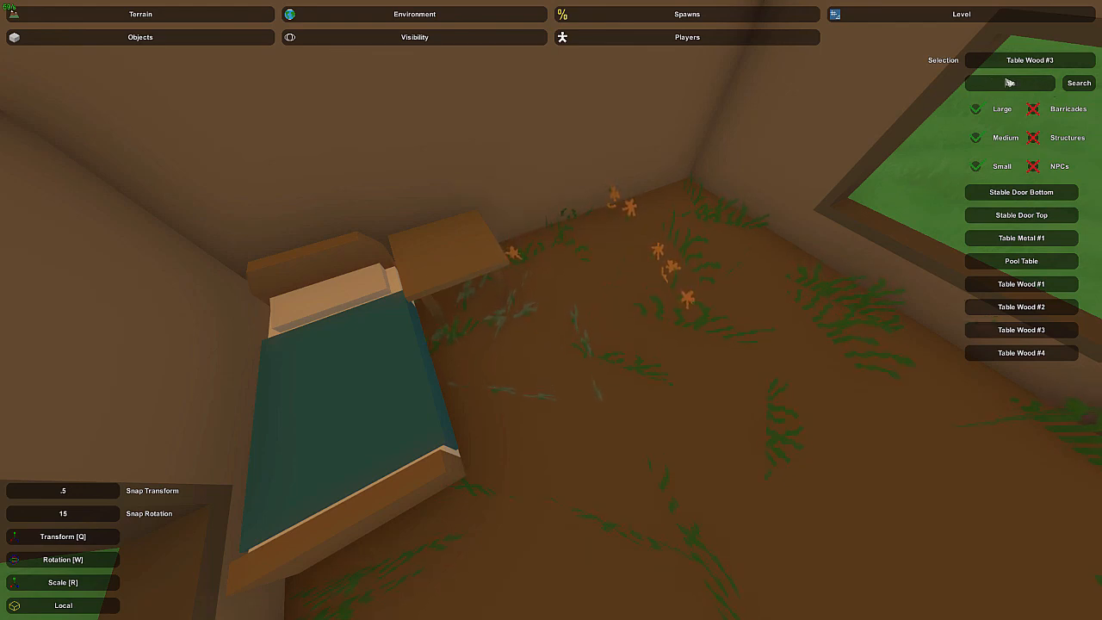
# Search for "lamp", choose Lamp #1, and set it on the bedside table
pyautogui.press('Return')
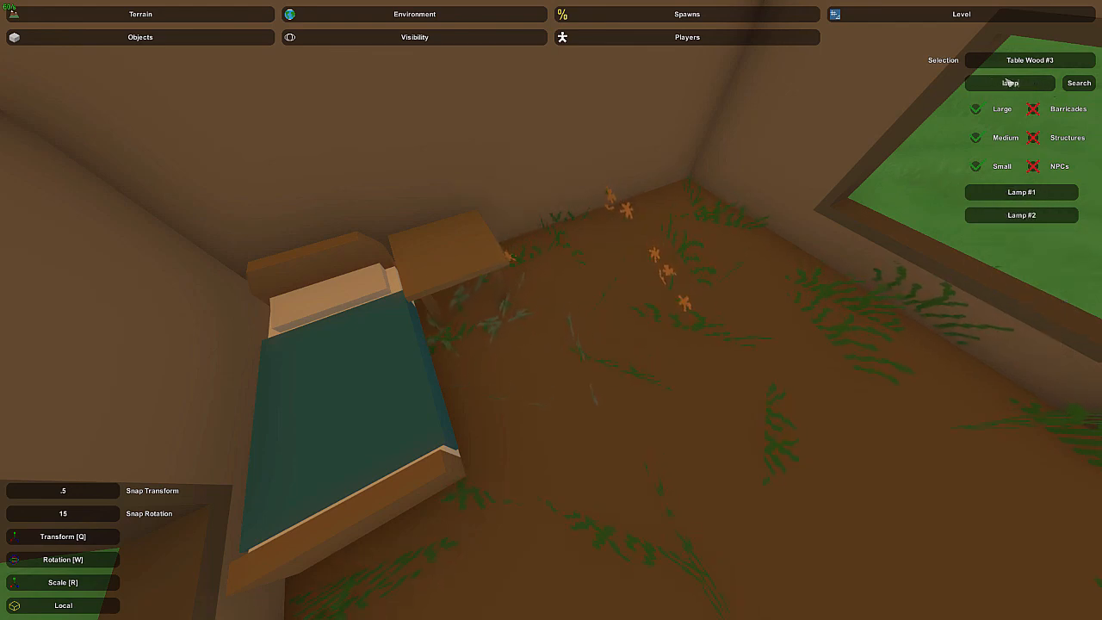
pyautogui.click(981, 194)
pyautogui.moveTo(550, 310)
pyautogui.mouseDown(button='right')
pyautogui.moveTo(538, 258)
pyautogui.moveTo(551, 309)
pyautogui.mouseUp(button='right')
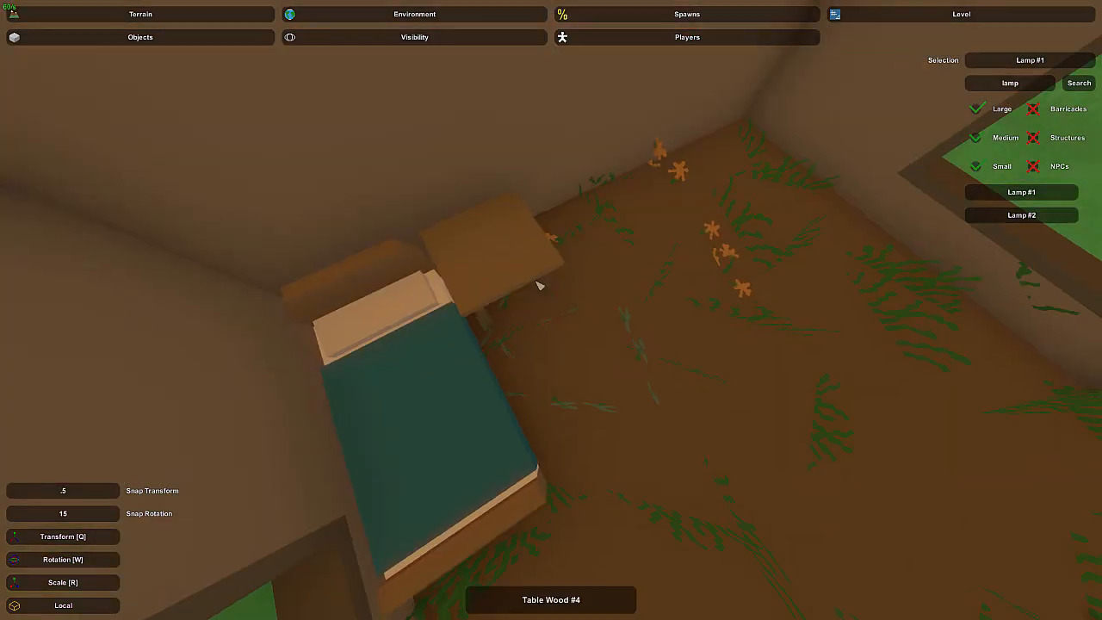
pyautogui.press('e')
pyautogui.moveTo(528, 330); pyautogui.dragTo(523, 315)
pyautogui.click(502, 247)
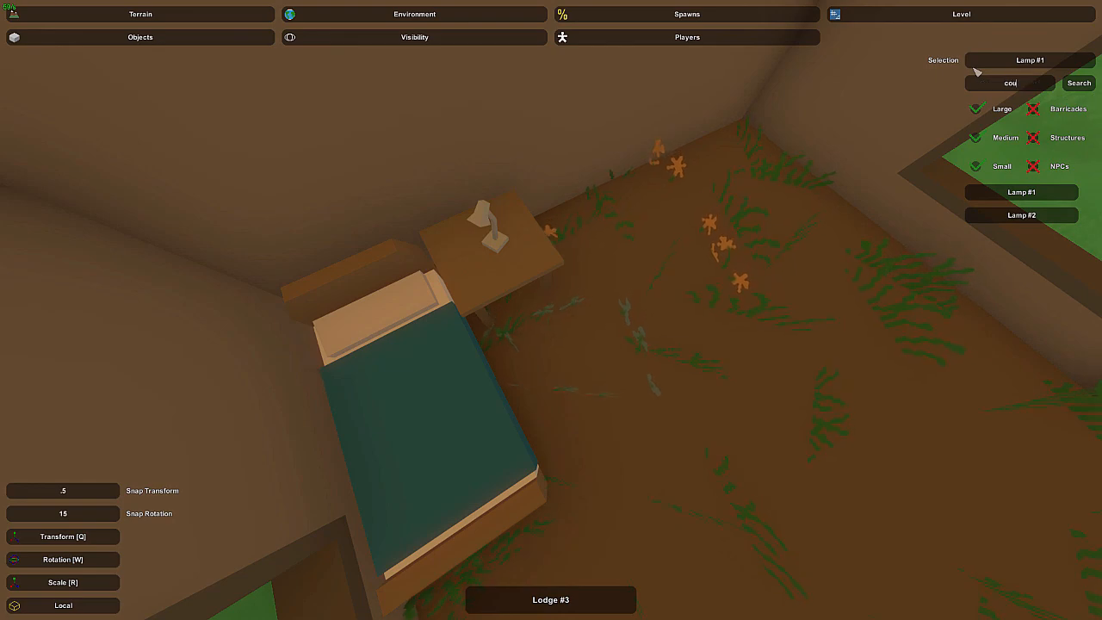
# Search for "counter", choose Counter #3, and place it beneath the window opposite the bed
pyautogui.press('Return')
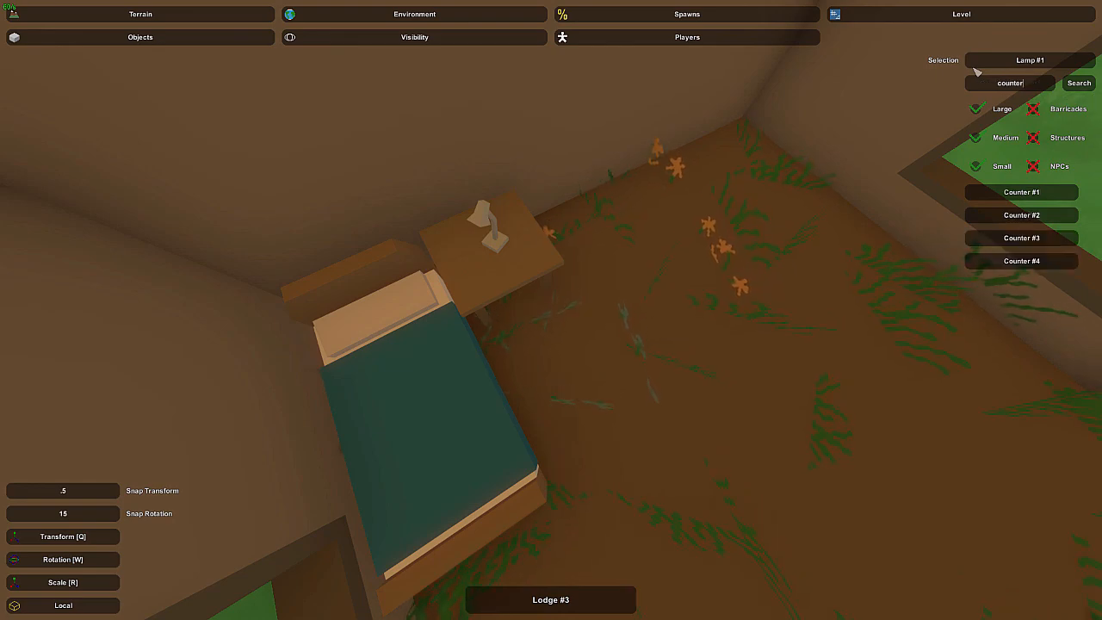
pyautogui.click(1021, 238)
pyautogui.write('dw')
pyautogui.moveTo(551, 310); pyautogui.dragTo(671, 310, button='right')
pyautogui.moveTo(505, 410); pyautogui.dragTo(543, 353, button='right')
pyautogui.press('e')
pyautogui.click(564, 327)
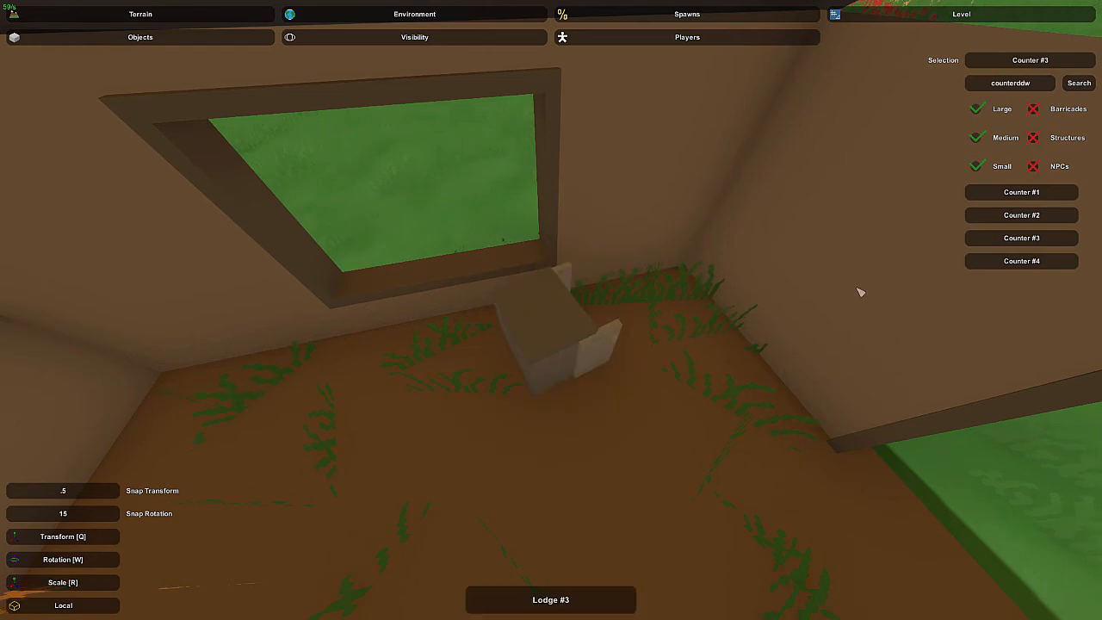
# Add Counter #4 beneath the same window and rotate and shift it toward the existing counter
pyautogui.click(1001, 265)
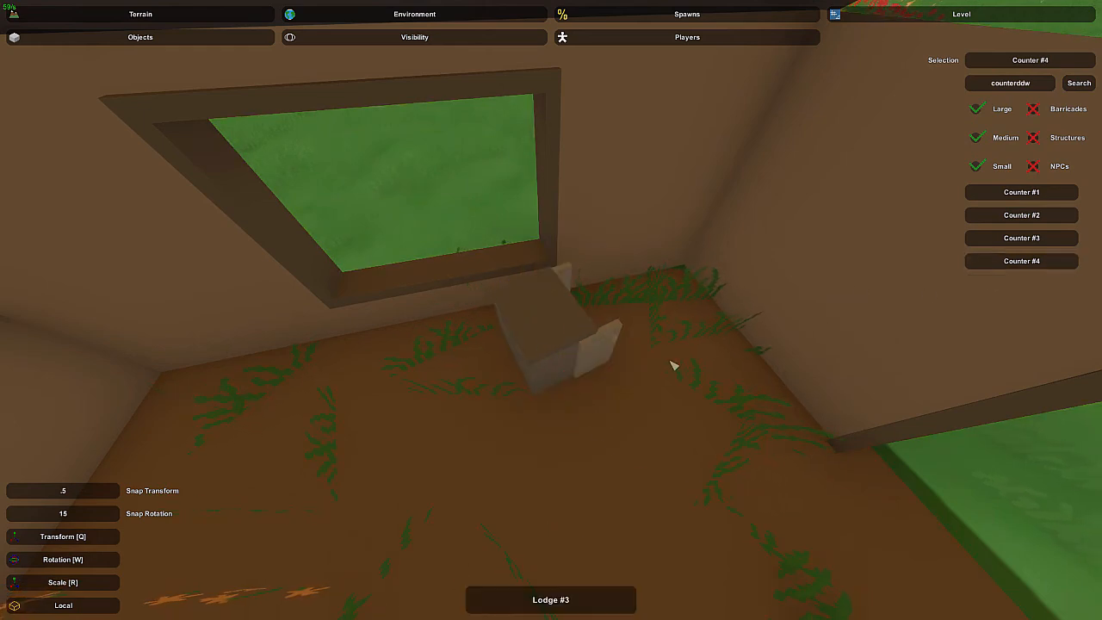
pyautogui.press('e')
pyautogui.moveTo(629, 367); pyautogui.dragTo(550, 312, button='right')
pyautogui.click(556, 315)
pyautogui.moveTo(550, 417); pyautogui.dragTo(405, 320)
pyautogui.press('q')
pyautogui.moveTo(484, 310); pyautogui.dragTo(491, 305)
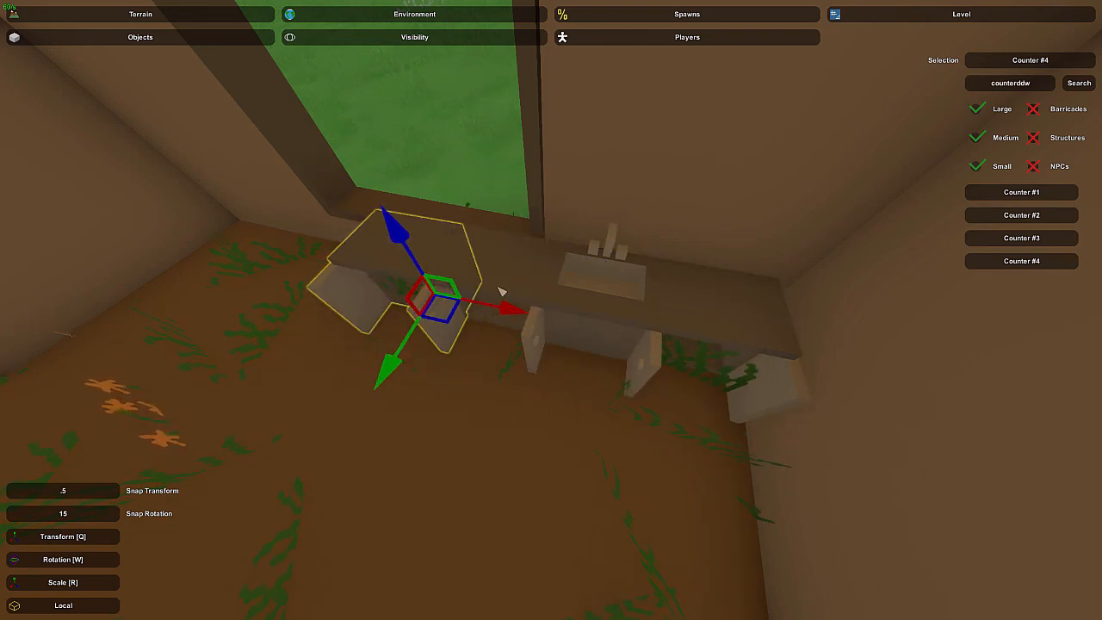
# Select the counter pieces together, then align the whole row flush with the wall beneath the window
pyautogui.keyDown('shift'); pyautogui.click(497, 288); pyautogui.keyUp('shift')
pyautogui.moveTo(500, 288); pyautogui.dragTo(654, 309, button='right')
pyautogui.moveTo(551, 309); pyautogui.dragTo(573, 323, button='right')
pyautogui.press('w')
pyautogui.moveTo(546, 449); pyautogui.dragTo(540, 444)
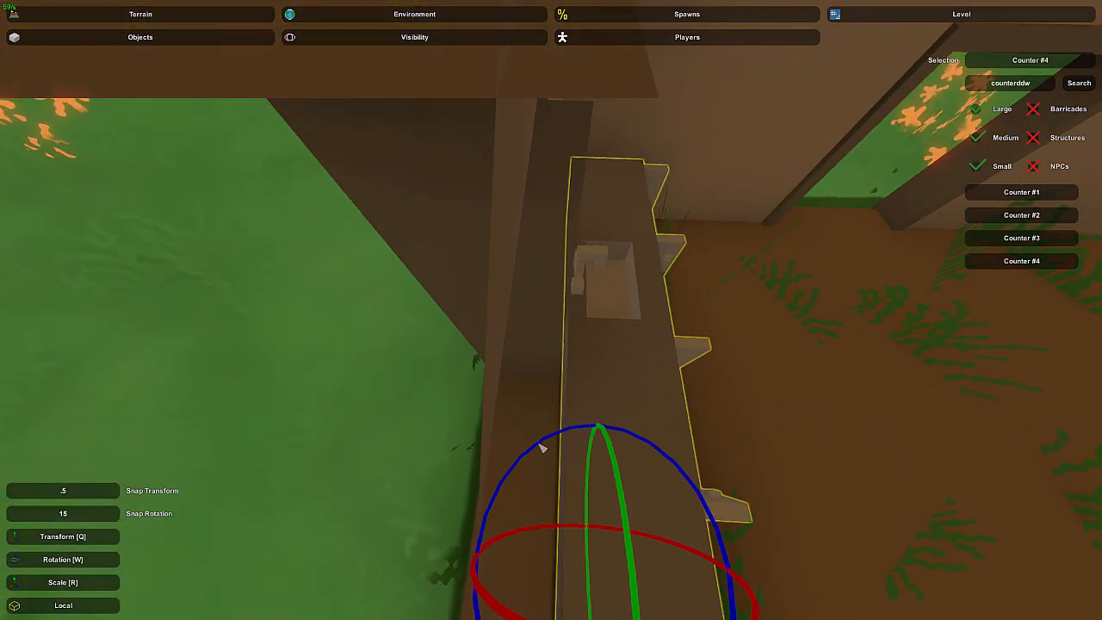
pyautogui.press('q')
pyautogui.moveTo(540, 444); pyautogui.dragTo(336, 439, button='right')
pyautogui.moveTo(473, 453); pyautogui.dragTo(469, 437)
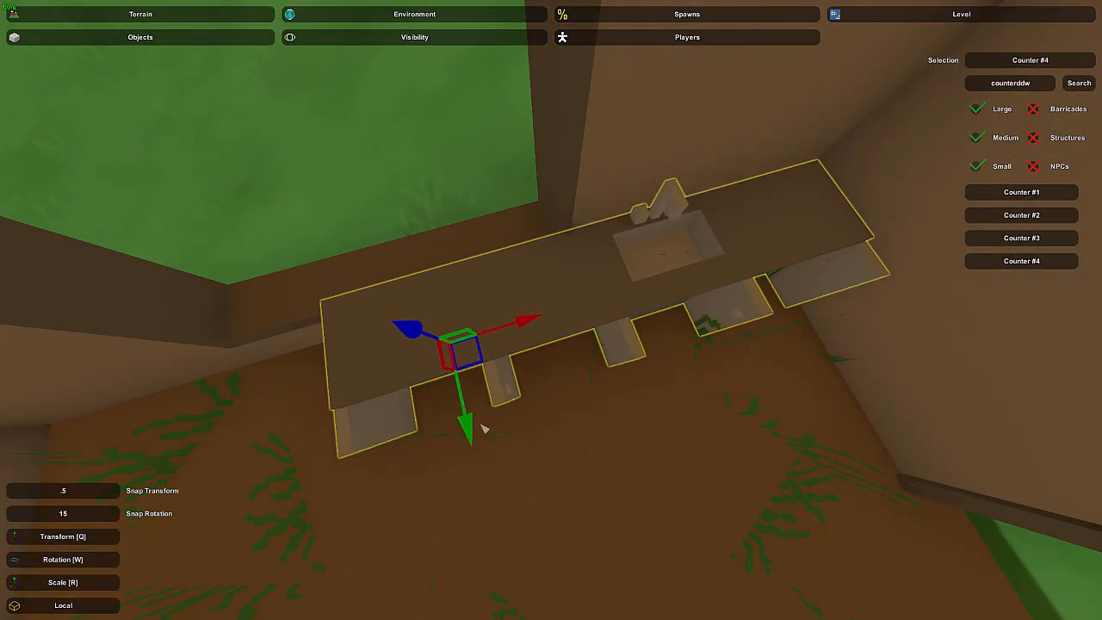
pyautogui.click(483, 428)
pyautogui.moveTo(483, 428)
pyautogui.mouseDown(button='right')
pyautogui.moveTo(259, 379)
pyautogui.moveTo(482, 413)
pyautogui.mouseUp(button='right')
# Search for "frid", choose Fridge #2, and stand it between the counters and the doorway, facing the room
pyautogui.click(1035, 85)
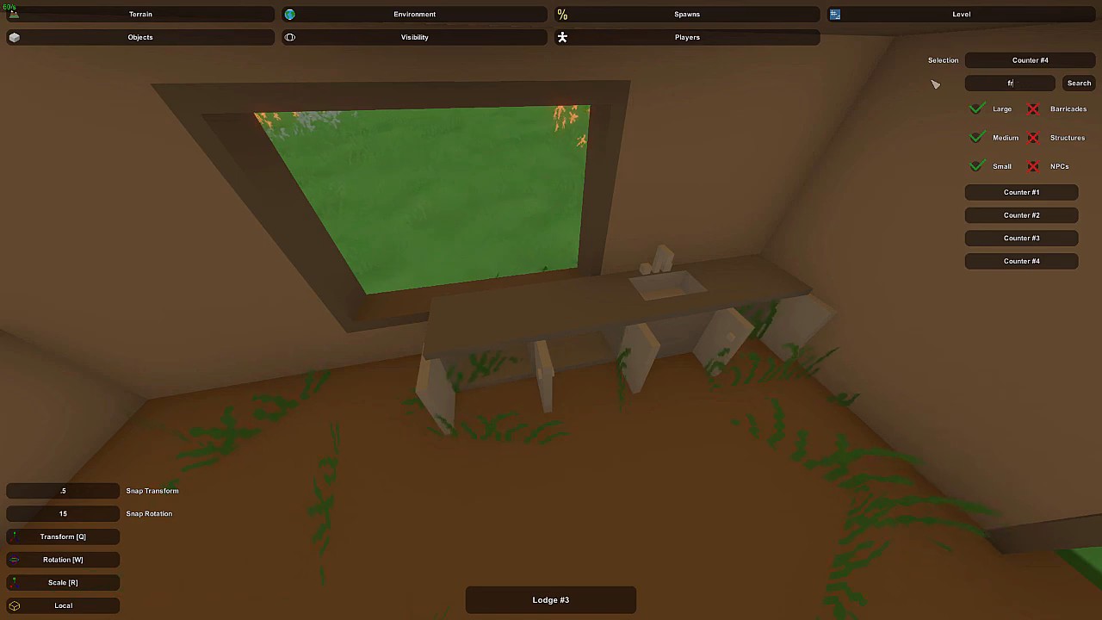
pyautogui.press('Return')
pyautogui.click(1072, 215)
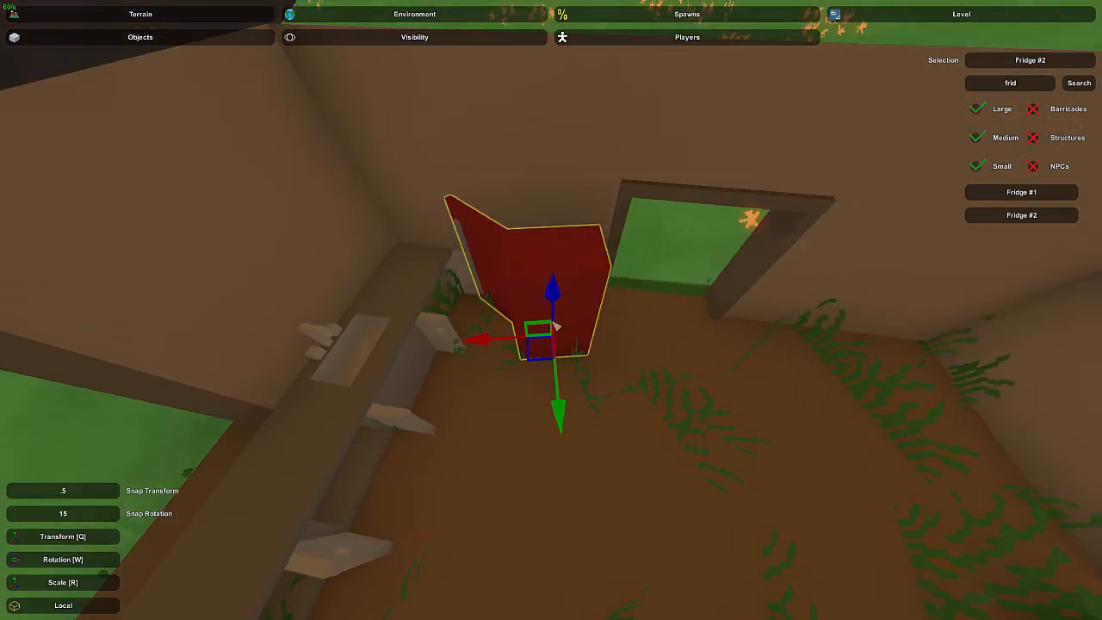
pyautogui.press('w')
pyautogui.moveTo(591, 434); pyautogui.dragTo(482, 431)
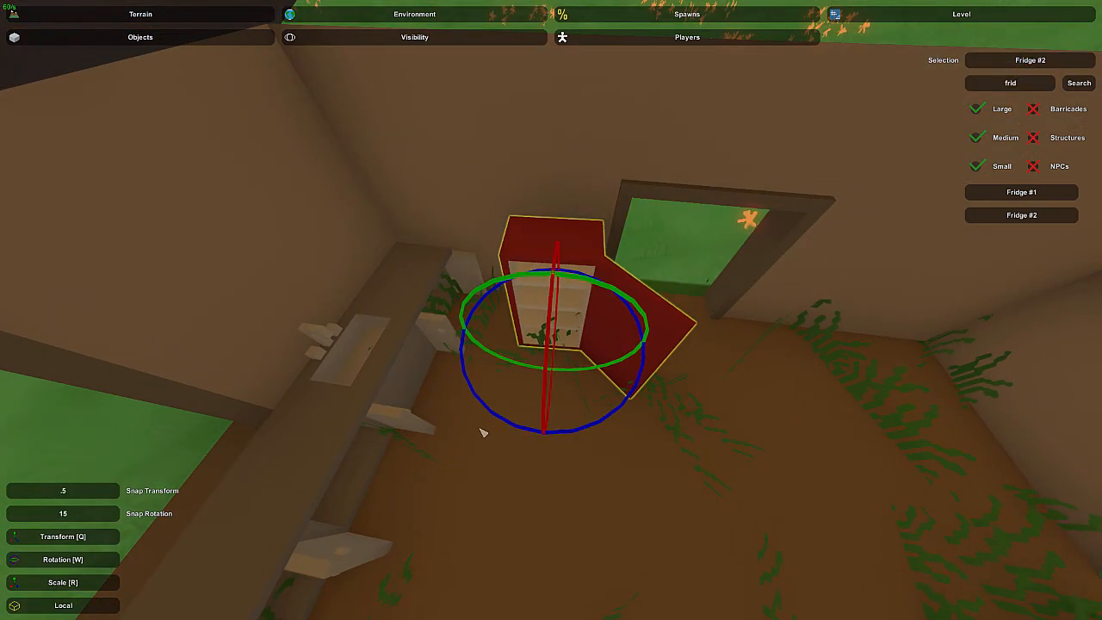
pyautogui.press('q')
pyautogui.moveTo(551, 422); pyautogui.dragTo(570, 381)
pyautogui.moveTo(633, 327); pyautogui.dragTo(628, 325)
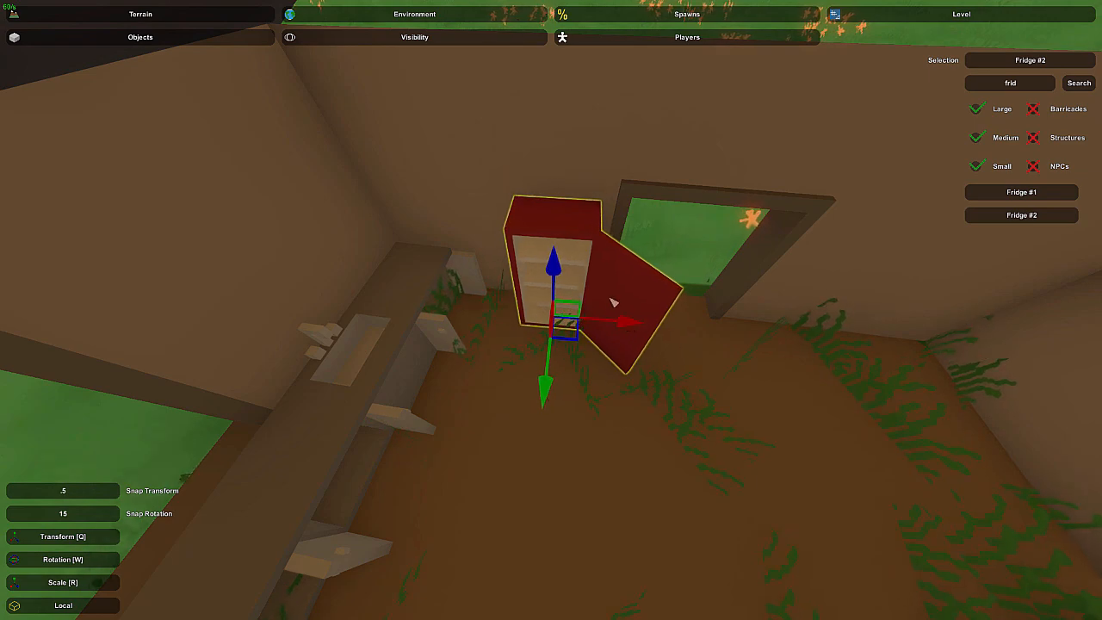
pyautogui.click(584, 265)
# Search for "cou", choose Couch #2, and place it in the corner between the doorway and the window, facing the room
pyautogui.moveTo(583, 263); pyautogui.dragTo(551, 310, button='right')
pyautogui.moveTo(598, 280); pyautogui.dragTo(749, 322, button='right')
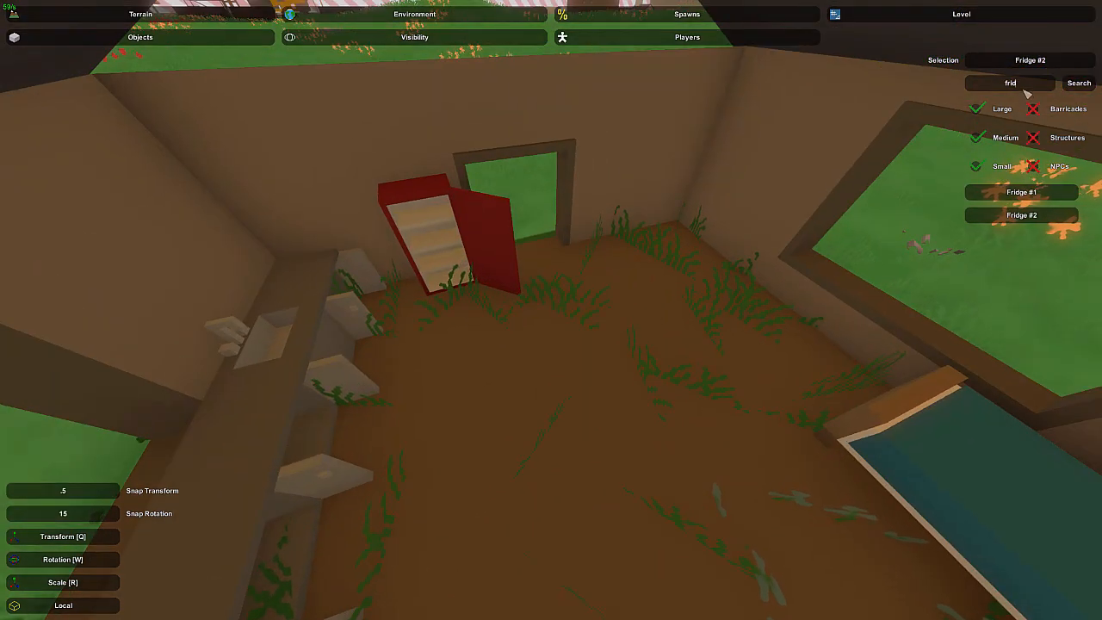
pyautogui.moveTo(551, 309); pyautogui.dragTo(566, 256, button='right')
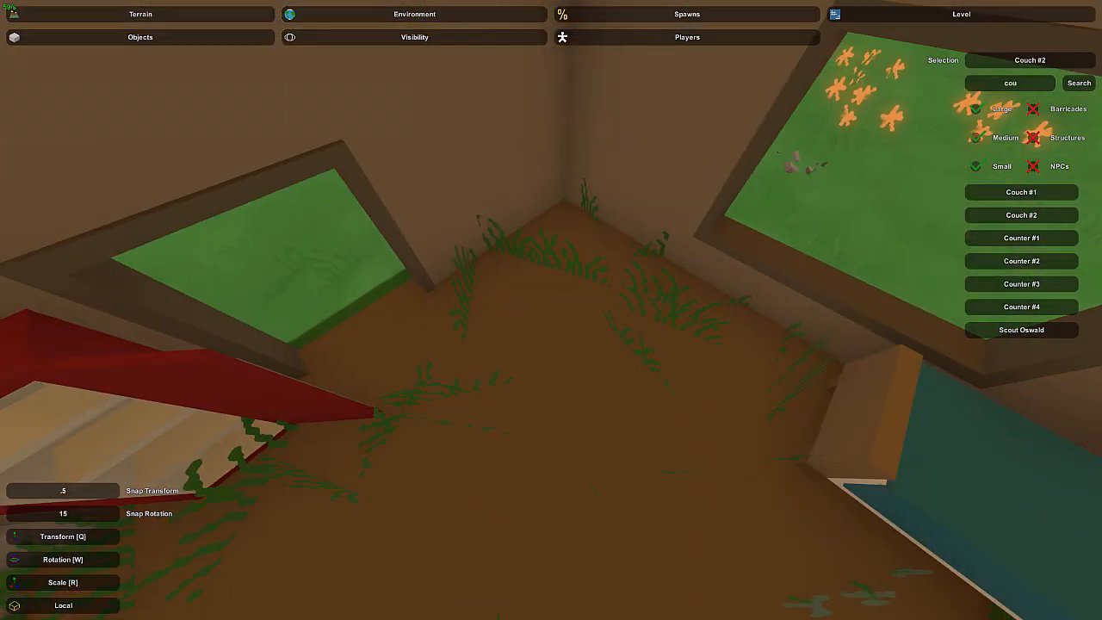
pyautogui.press('e')
pyautogui.moveTo(591, 338); pyautogui.dragTo(656, 310)
pyautogui.click(605, 249)
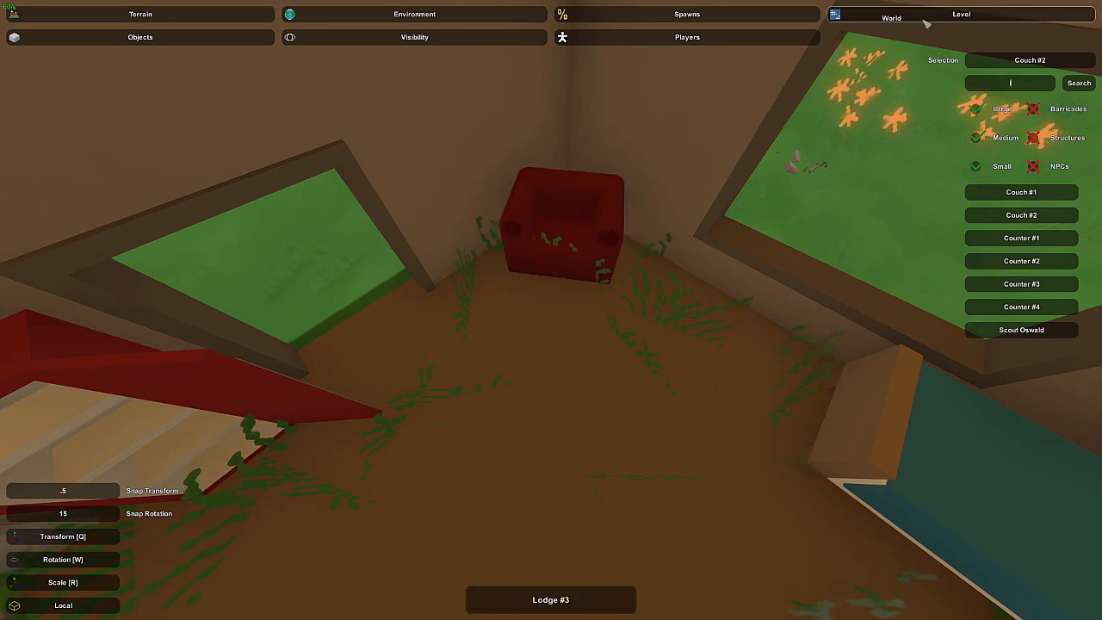
# Search for "lamp", choose Lamp #2, and stand it on the floor between the red couch and the window
pyautogui.write('laa')
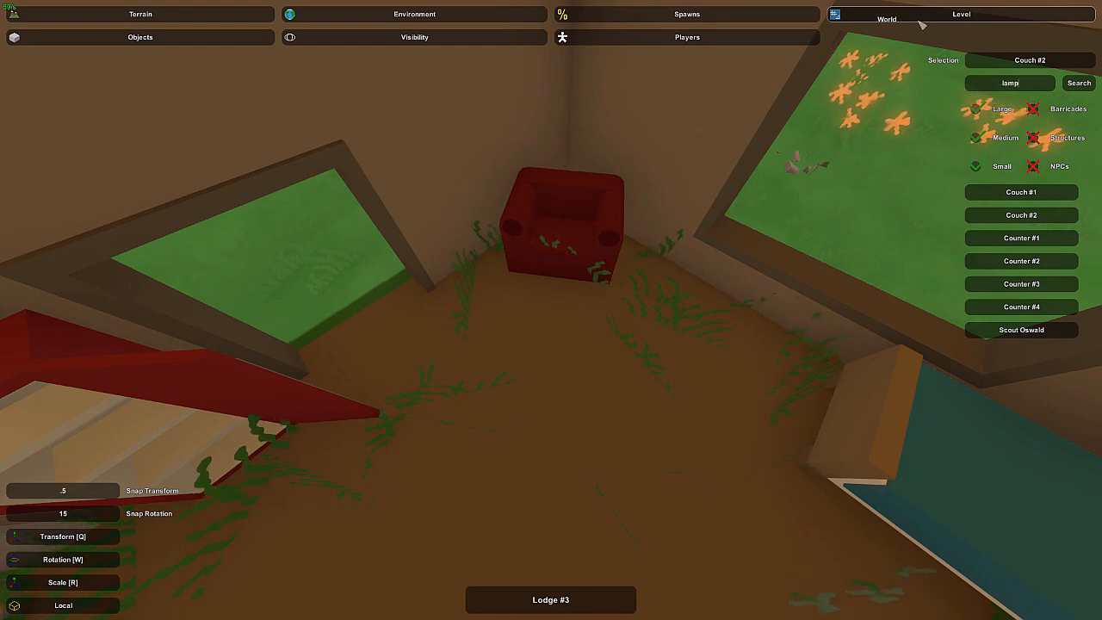
pyautogui.press('Return')
pyautogui.click(1021, 215)
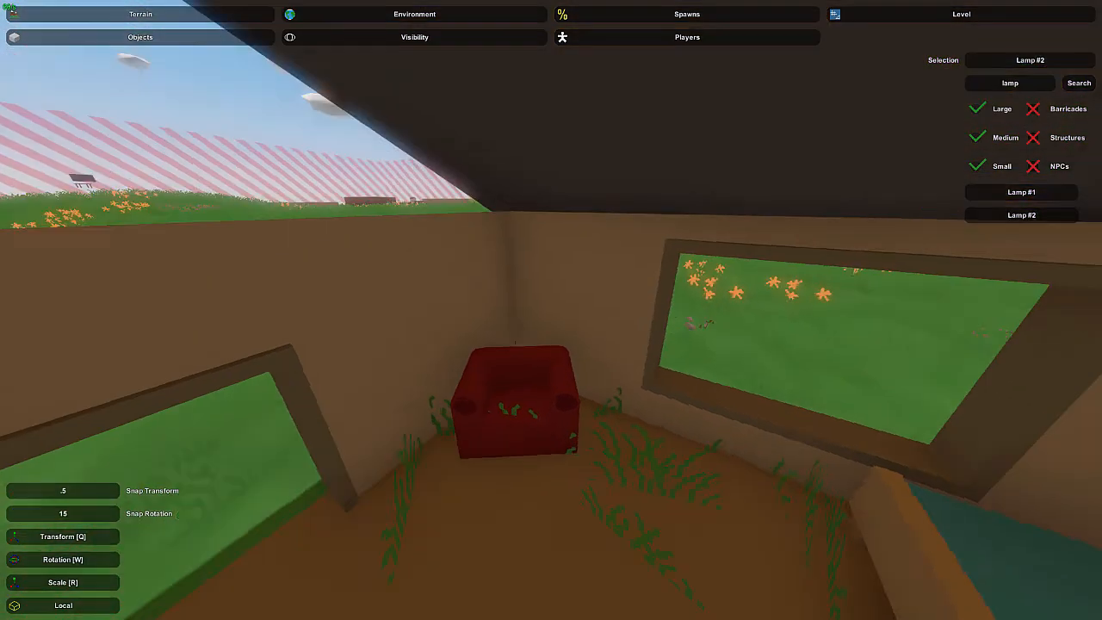
pyautogui.moveTo(551, 310)
pyautogui.mouseDown(button='right')
pyautogui.moveTo(558, 322)
pyautogui.moveTo(542, 312)
pyautogui.mouseUp(button='right')
pyautogui.press('e')
pyautogui.click(555, 346)
pyautogui.press('s')
pyautogui.click(539, 354)
pyautogui.moveTo(538, 354); pyautogui.dragTo(637, 366, button='right')
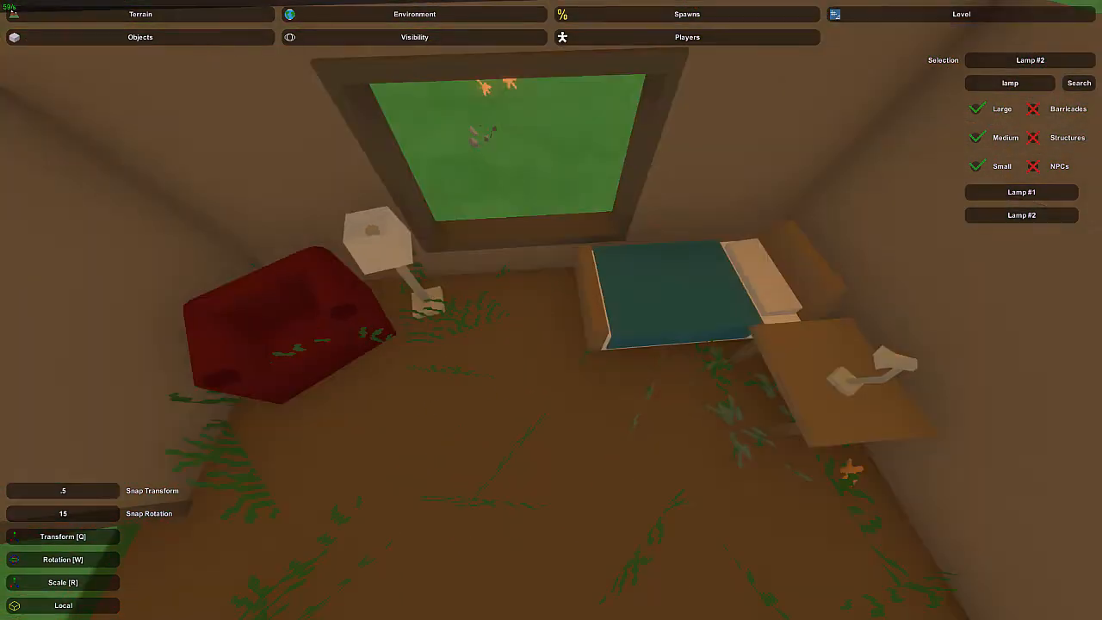
# Search for "ward", choose Wardrobe #2, and place it against the wall beside the bedside table, facing the room
pyautogui.moveTo(551, 310); pyautogui.dragTo(585, 265, button='right')
pyautogui.moveTo(482, 258); pyautogui.dragTo(483, 257, button='right')
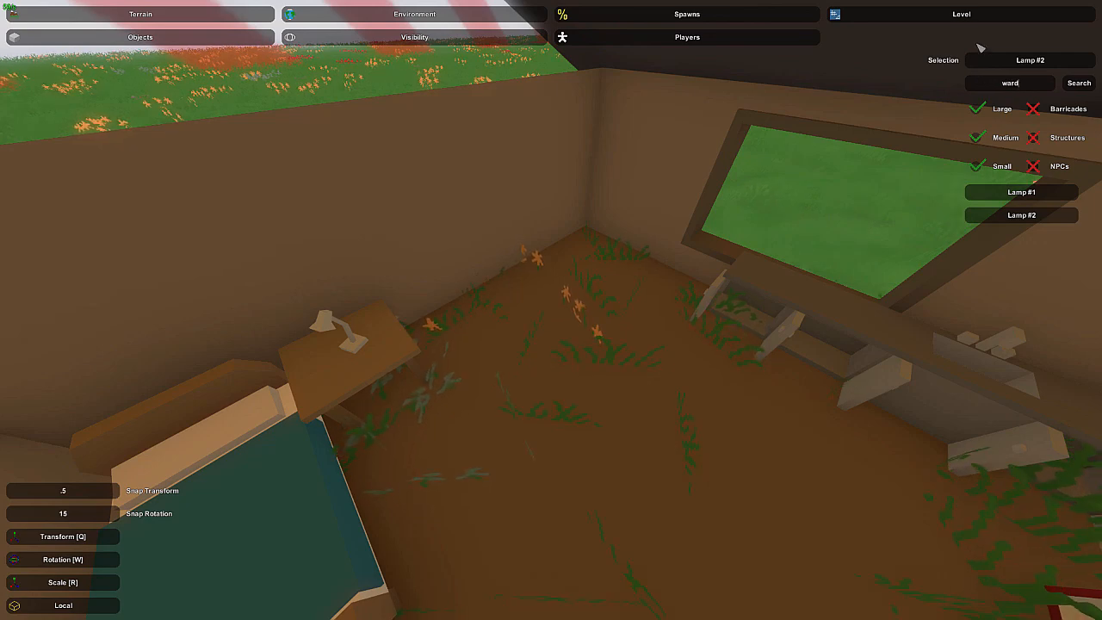
pyautogui.click(1033, 215)
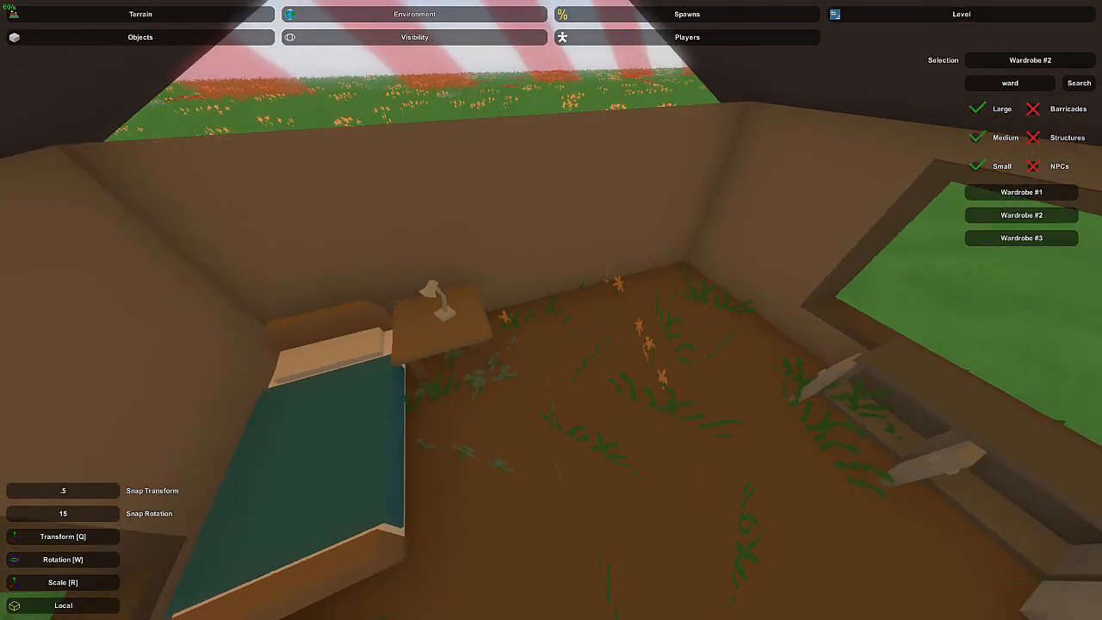
pyautogui.moveTo(553, 431); pyautogui.dragTo(524, 372)
pyautogui.press('q')
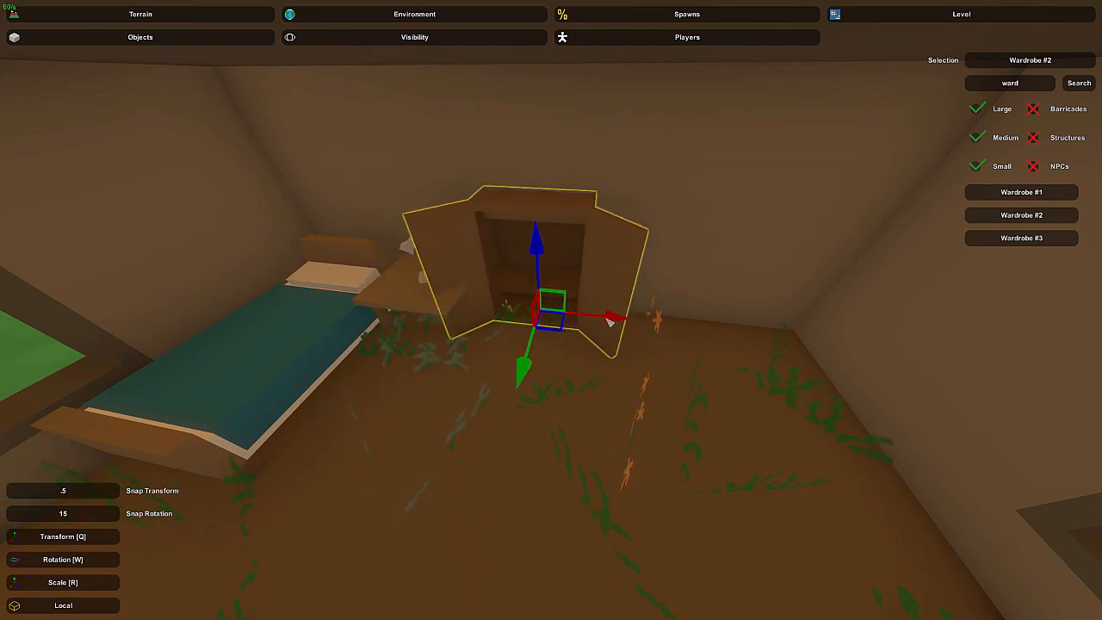
pyautogui.moveTo(614, 324); pyautogui.dragTo(625, 327)
pyautogui.click(561, 294)
# Search for "shelf" and choose Shelf #3 as the object to place
pyautogui.press('a')
pyautogui.moveTo(561, 294); pyautogui.dragTo(540, 208, button='right')
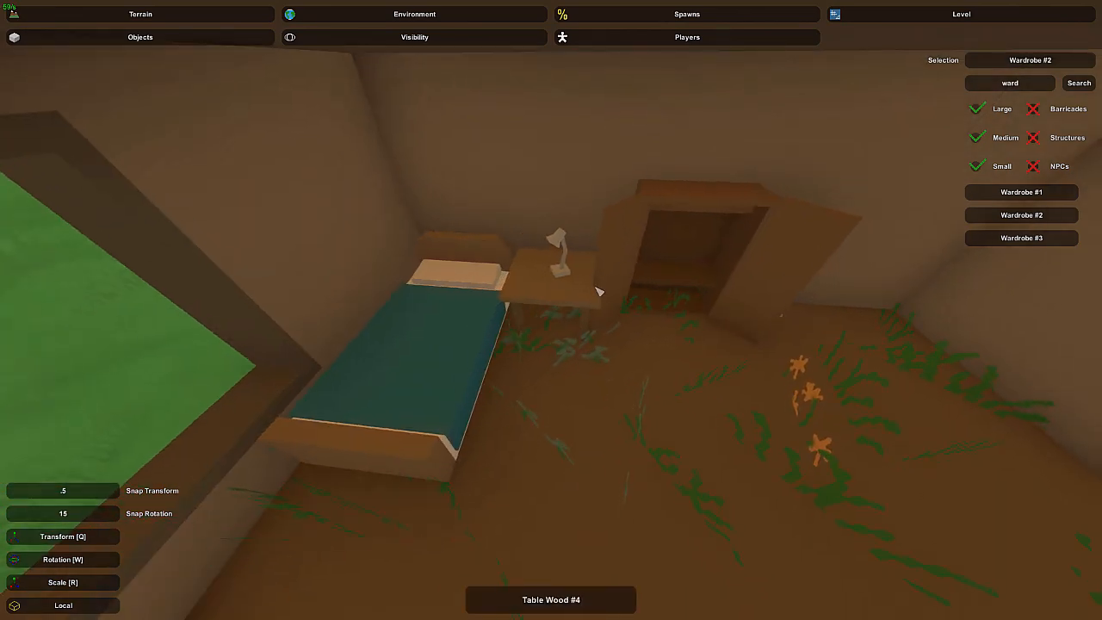
pyautogui.press('w')
pyautogui.moveTo(599, 292); pyautogui.dragTo(554, 308, button='right')
pyautogui.press('s')
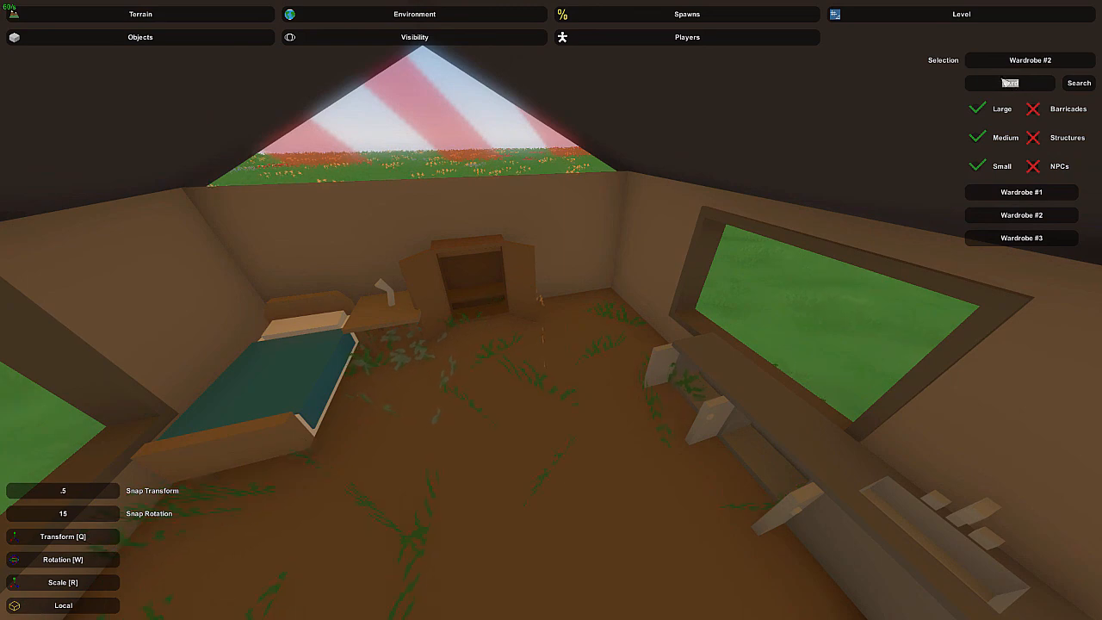
pyautogui.click(1009, 83)
pyautogui.write('shelf')
pyautogui.press('Return')
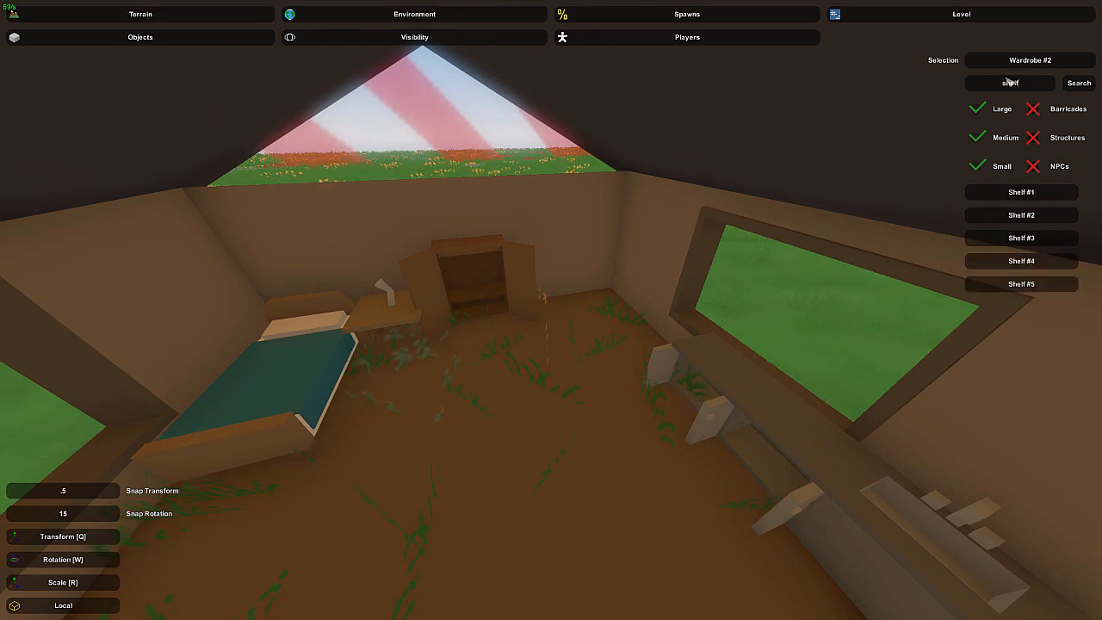
pyautogui.click(1028, 241)
# Place Shelf #3 in the corner between the wardrobe and the counters, rotated to face the room
pyautogui.press('w')
pyautogui.moveTo(741, 293); pyautogui.dragTo(551, 310, button='right')
pyautogui.press('e')
pyautogui.press('s')
pyautogui.press('w')
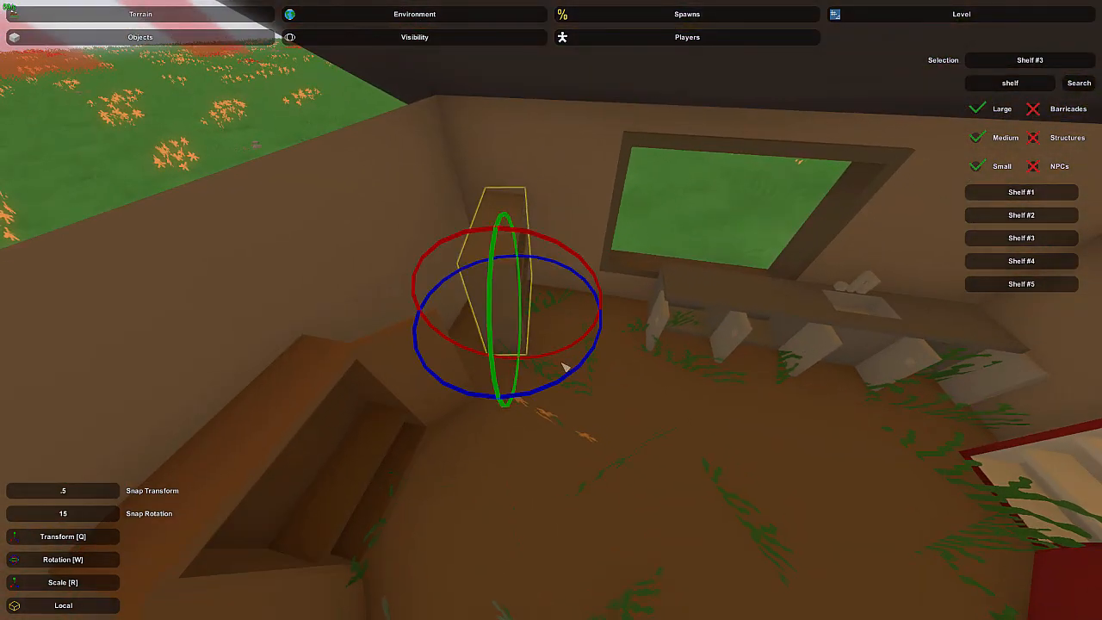
pyautogui.moveTo(564, 373); pyautogui.dragTo(508, 401)
pyautogui.press('q')
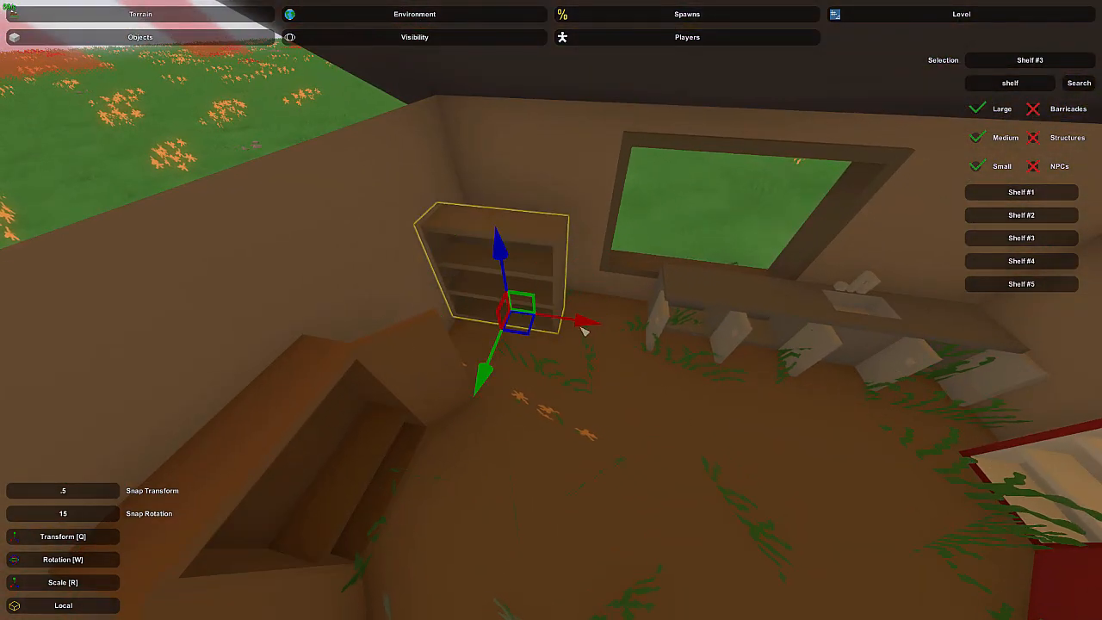
# Shift Shelf #3 back against the window-side wall and adjust its sideways position in the corner
pyautogui.moveTo(586, 329); pyautogui.dragTo(591, 329)
pyautogui.moveTo(502, 380); pyautogui.dragTo(520, 353)
pyautogui.click(503, 256)
pyautogui.moveTo(503, 256); pyautogui.dragTo(551, 310, button='right')
pyautogui.press('w')
pyautogui.click(540, 368)
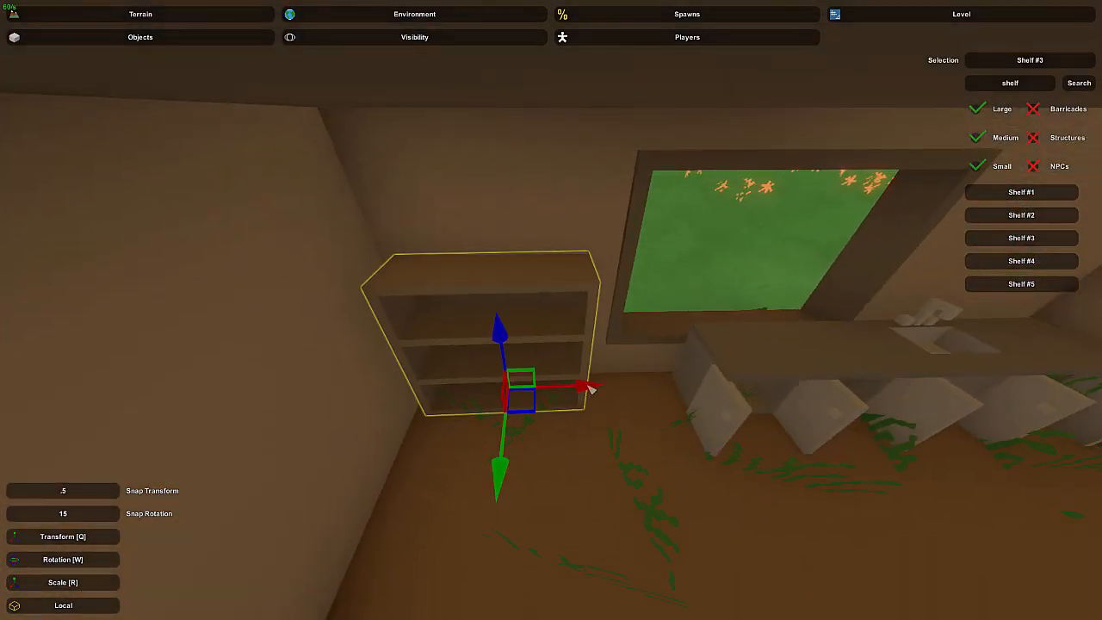
pyautogui.moveTo(588, 388); pyautogui.dragTo(601, 392)
pyautogui.click(577, 344)
# Leave the furnished lodge and switch to terrain editing above the brown field
pyautogui.moveTo(577, 344); pyautogui.dragTo(998, 508, button='right')
pyautogui.press('s')
pyautogui.press('a')
pyautogui.click(207, 17)
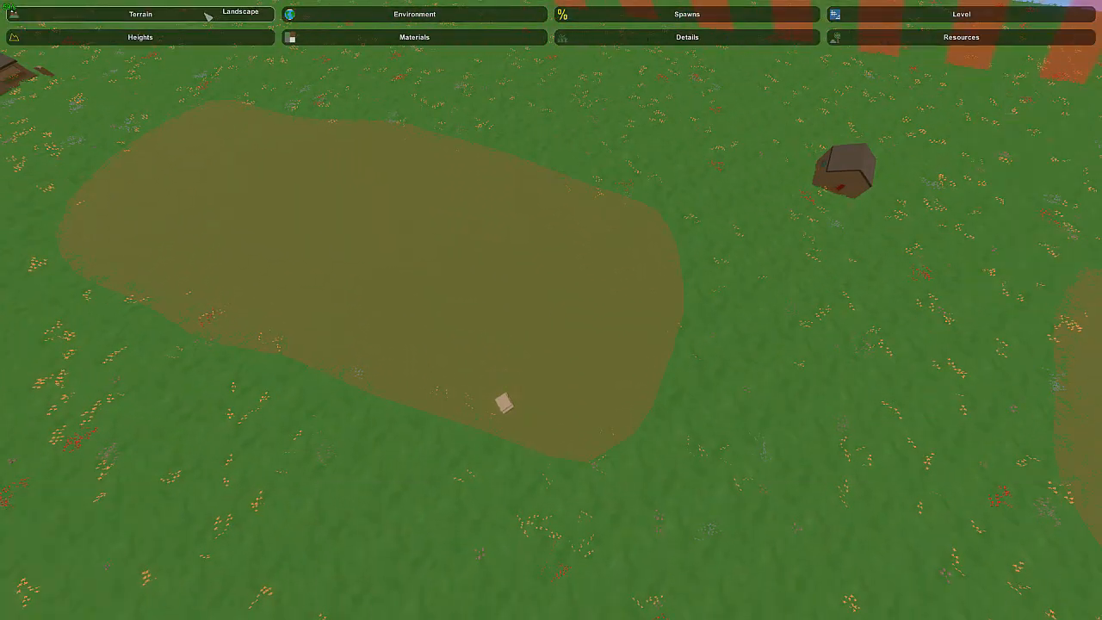
# Switch to placing terrain resources and plant a row of Birch #1 trees along the long edge of the large brown field
pyautogui.click(848, 37)
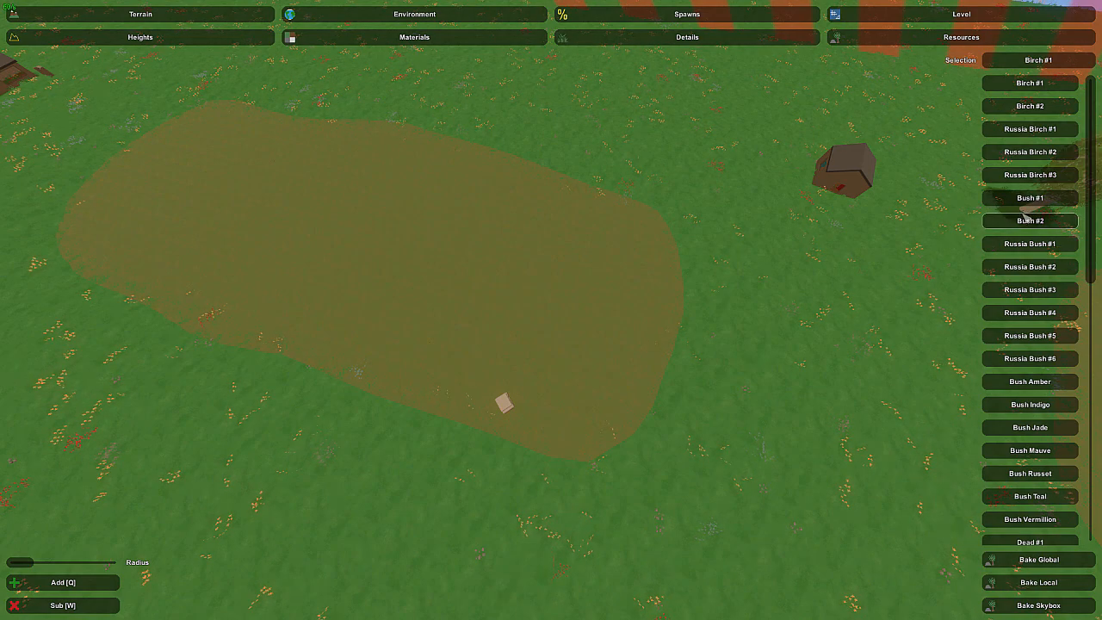
pyautogui.moveTo(551, 309); pyautogui.dragTo(465, 241, button='right')
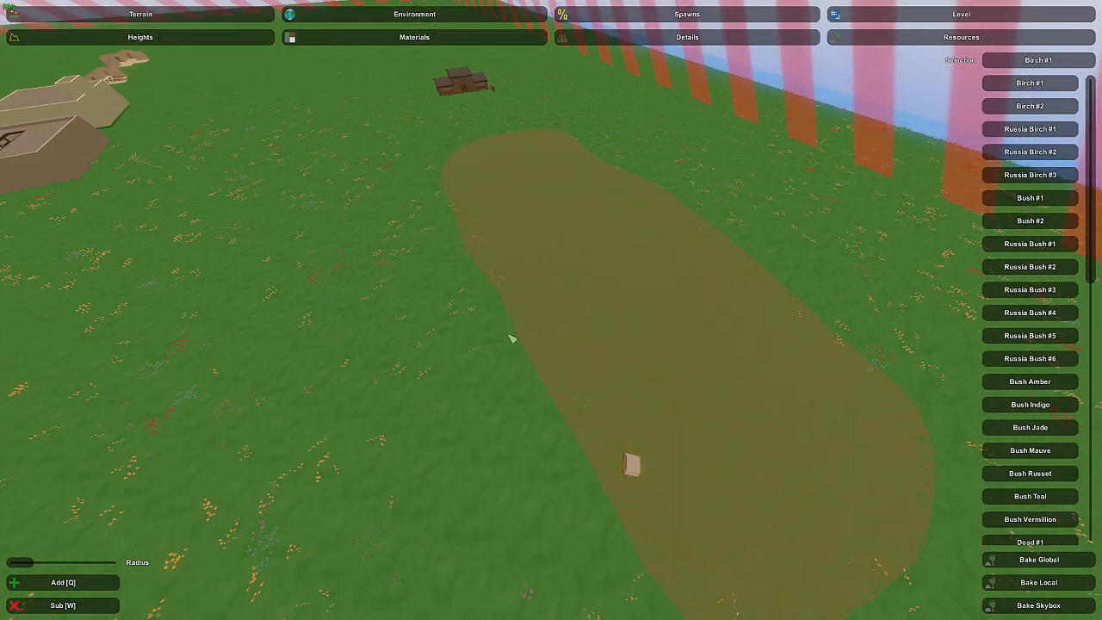
pyautogui.click(447, 348)
pyautogui.click(503, 463)
pyautogui.click(579, 598)
pyautogui.press('w')
# Plant more Birch #1 trees on the grass strip between the large and small brown fields
pyautogui.moveTo(551, 310); pyautogui.dragTo(701, 245, button='right')
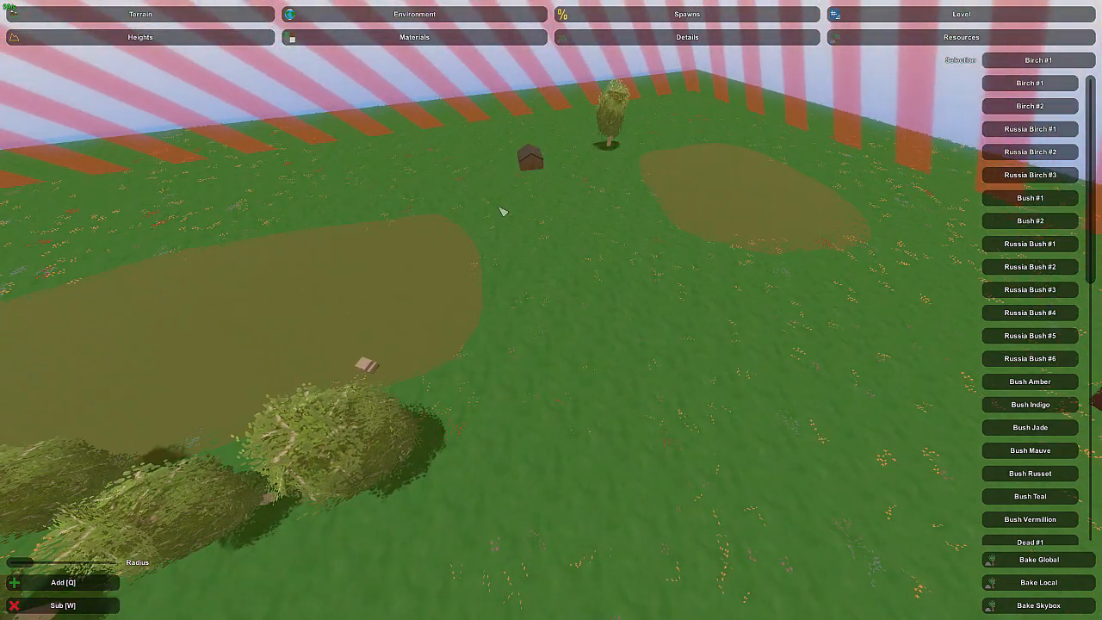
pyautogui.click(527, 303)
pyautogui.click(483, 379)
pyautogui.click(579, 334)
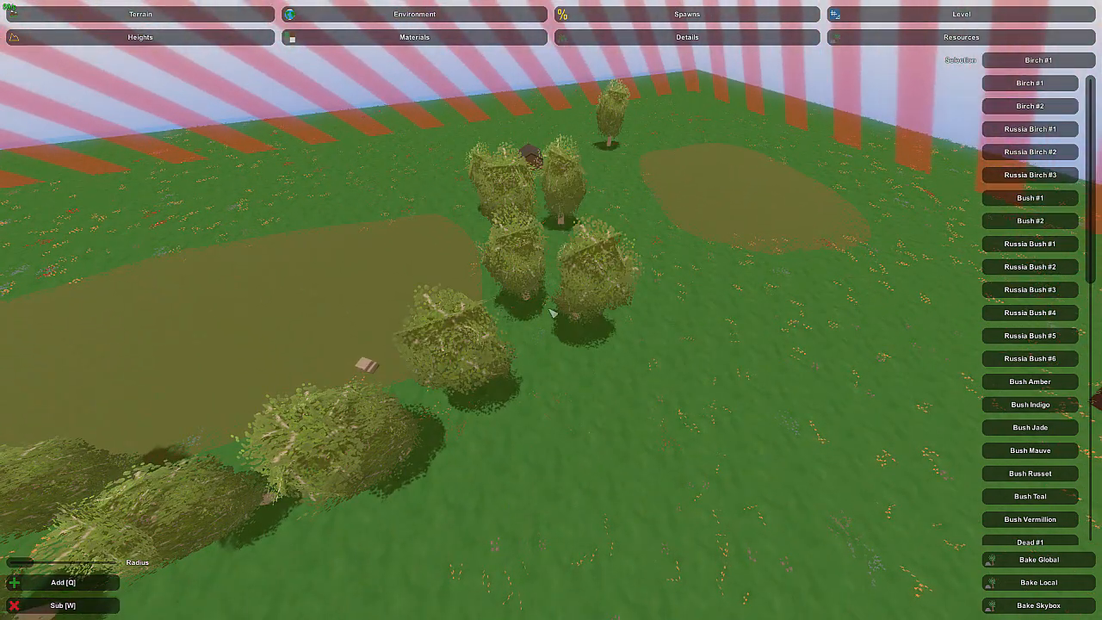
pyautogui.click(562, 361)
# Plant a Birch #1 tree on the open ground inside the brown field
pyautogui.moveTo(562, 364); pyautogui.dragTo(732, 176, button='right')
pyautogui.press('w')
pyautogui.press('w')
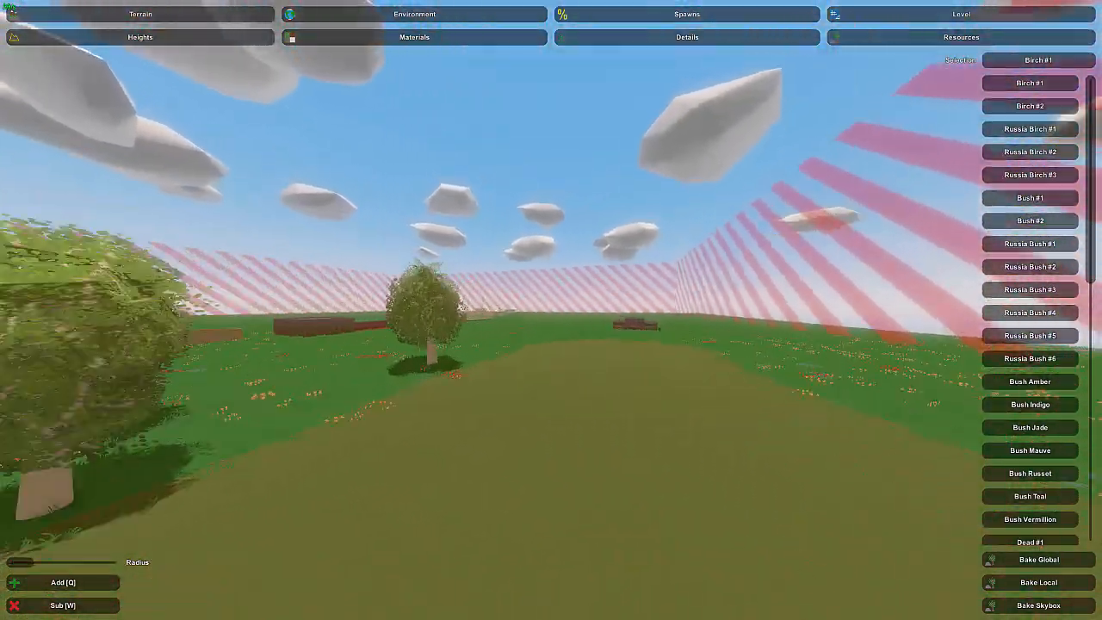
pyautogui.moveTo(551, 310); pyautogui.dragTo(538, 482, button='right')
pyautogui.click(554, 336)
pyautogui.moveTo(554, 335); pyautogui.dragTo(544, 370, button='right')
pyautogui.press('w')
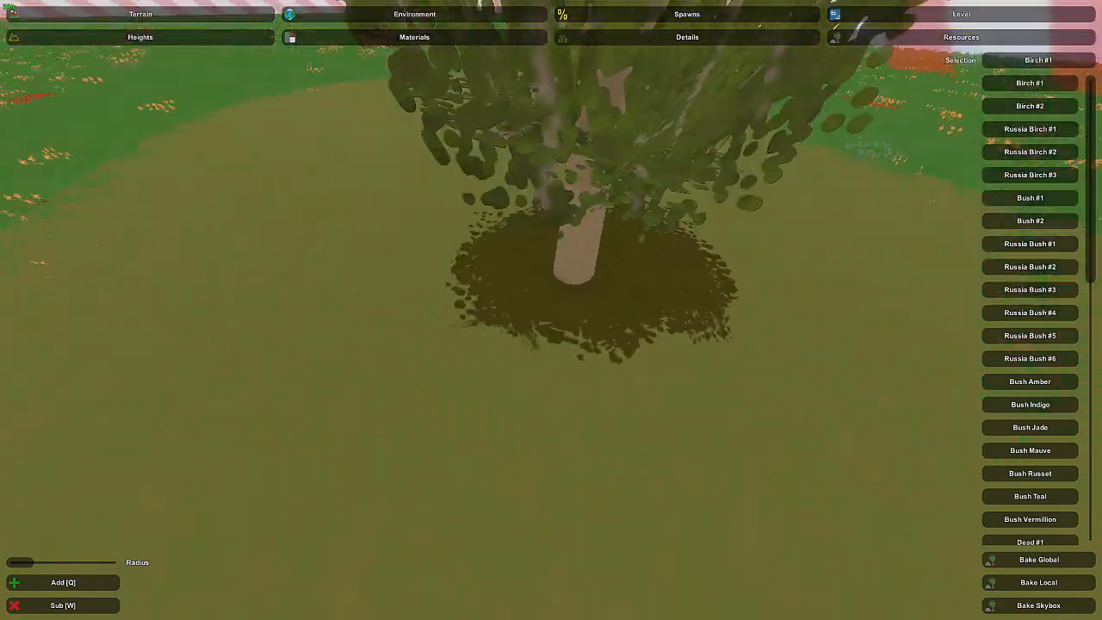
# Remove the birch standing inside the brown field with the Sub brush
pyautogui.press('w')
pyautogui.moveTo(551, 310); pyautogui.dragTo(521, 422, button='right')
pyautogui.press('s')
pyautogui.press('s')
pyautogui.press('w')
pyautogui.press('s')
pyautogui.press('w')
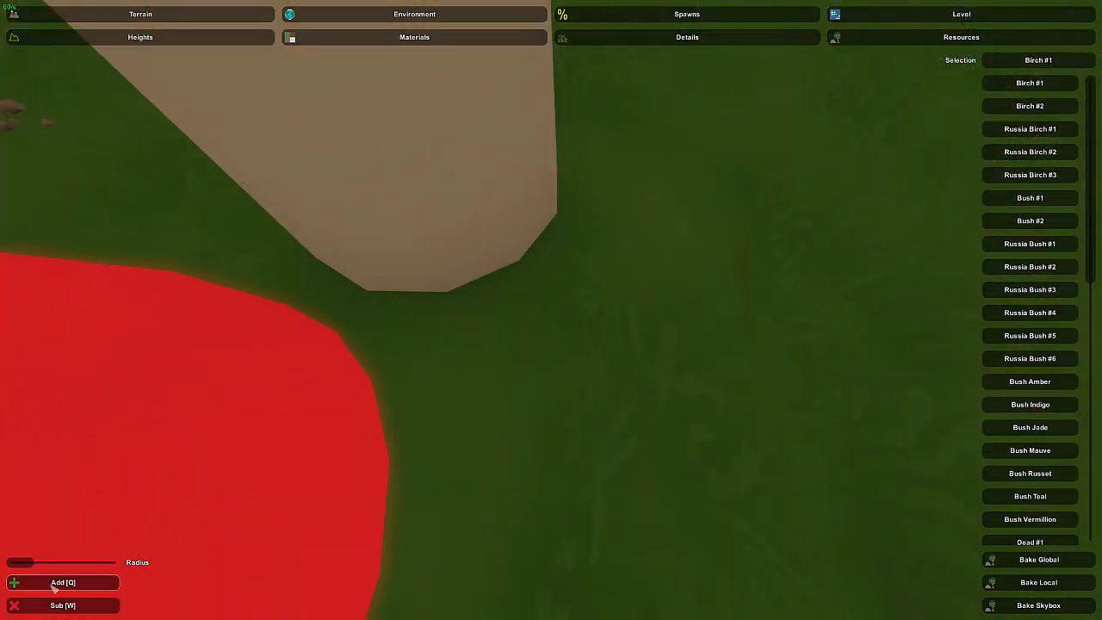
# Enlarge the brush radius slightly and paint Bush #2 along the field's edge near the birches and small lodge
pyautogui.moveTo(22, 565); pyautogui.dragTo(28, 564)
pyautogui.click(527, 308)
pyautogui.moveTo(531, 305)
pyautogui.mouseDown(button='right')
pyautogui.moveTo(531, 207)
pyautogui.moveTo(594, 203)
pyautogui.moveTo(568, 310)
pyautogui.mouseUp(button='right')
pyautogui.press('w')
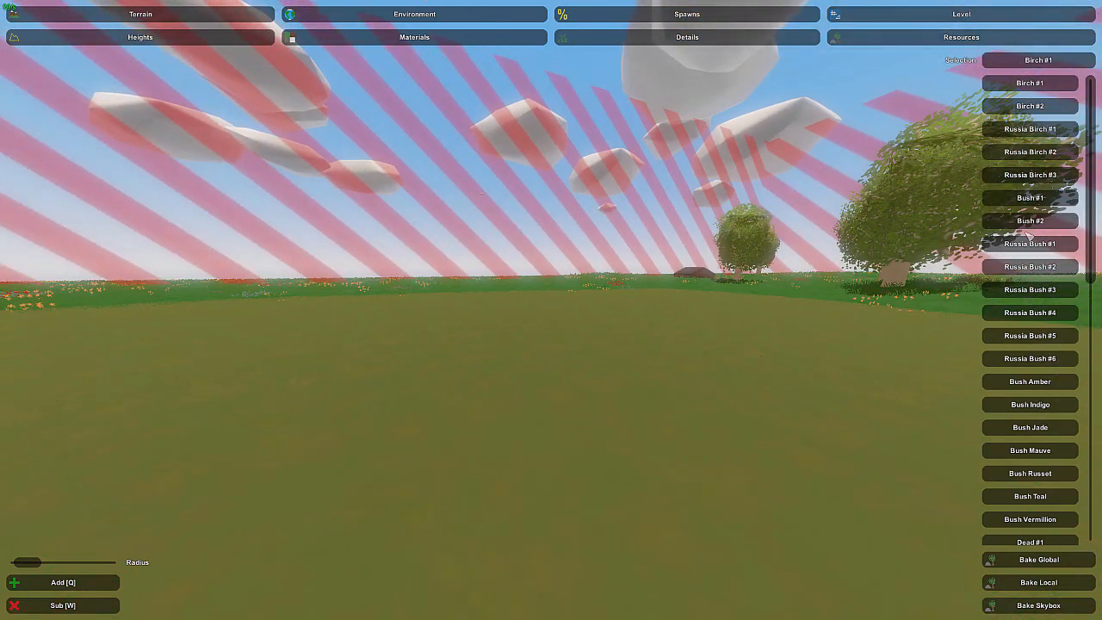
pyautogui.moveTo(1026, 228); pyautogui.dragTo(1089, 258, button='right')
pyautogui.press('w')
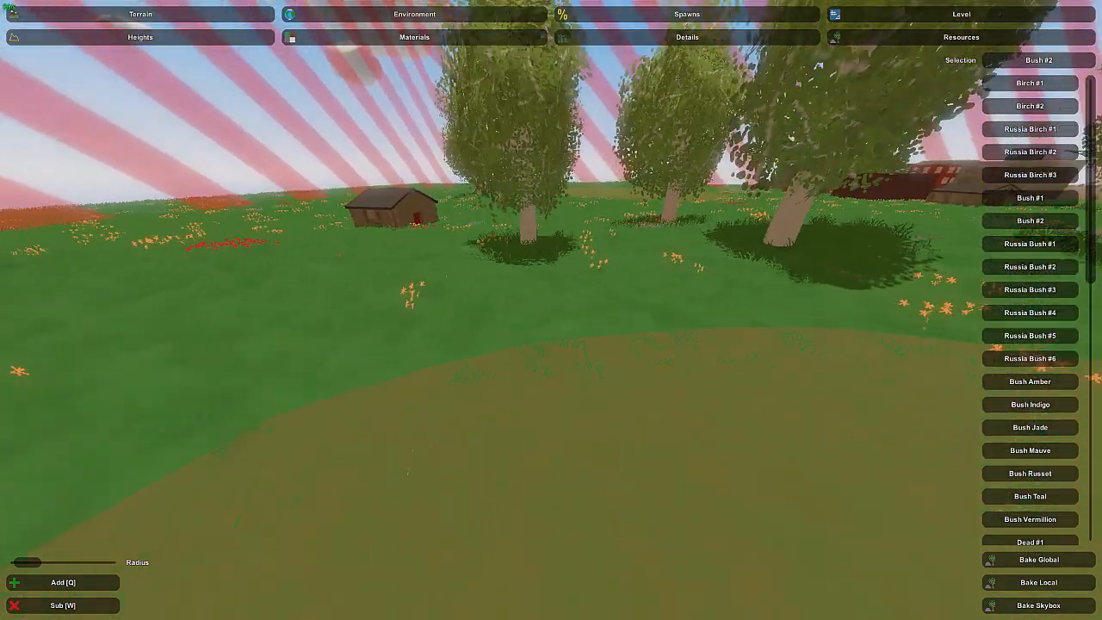
pyautogui.moveTo(256, 308); pyautogui.dragTo(141, 424)
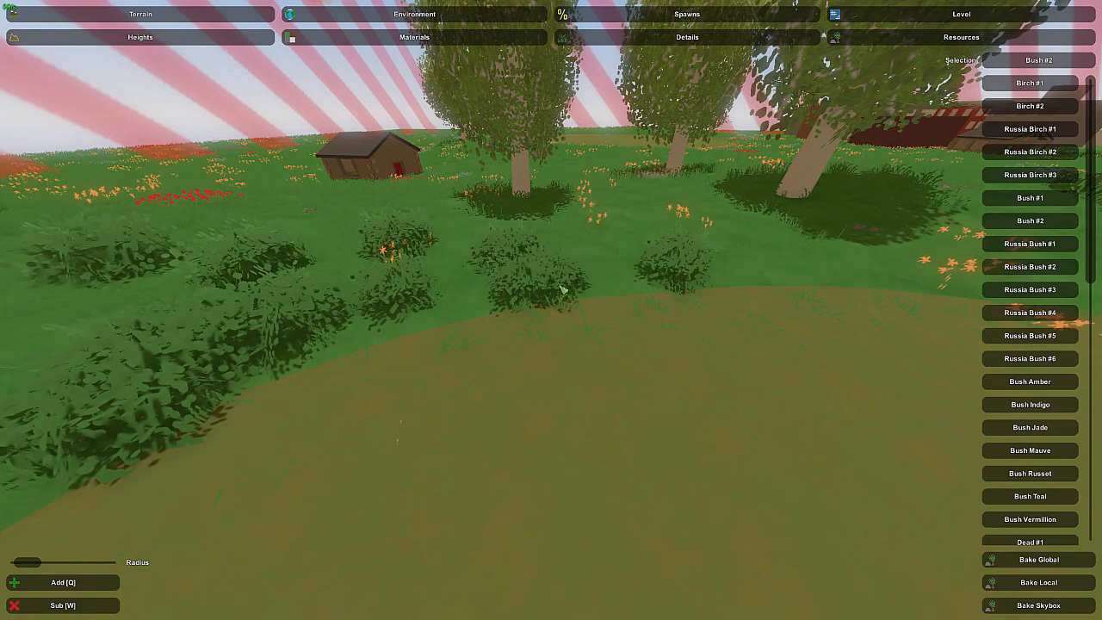
# Examine the planted birches and bushes around both brown fields from high above
pyautogui.press('s')
pyautogui.moveTo(561, 290); pyautogui.dragTo(682, 270, button='right')
pyautogui.press('d')
pyautogui.press('a')
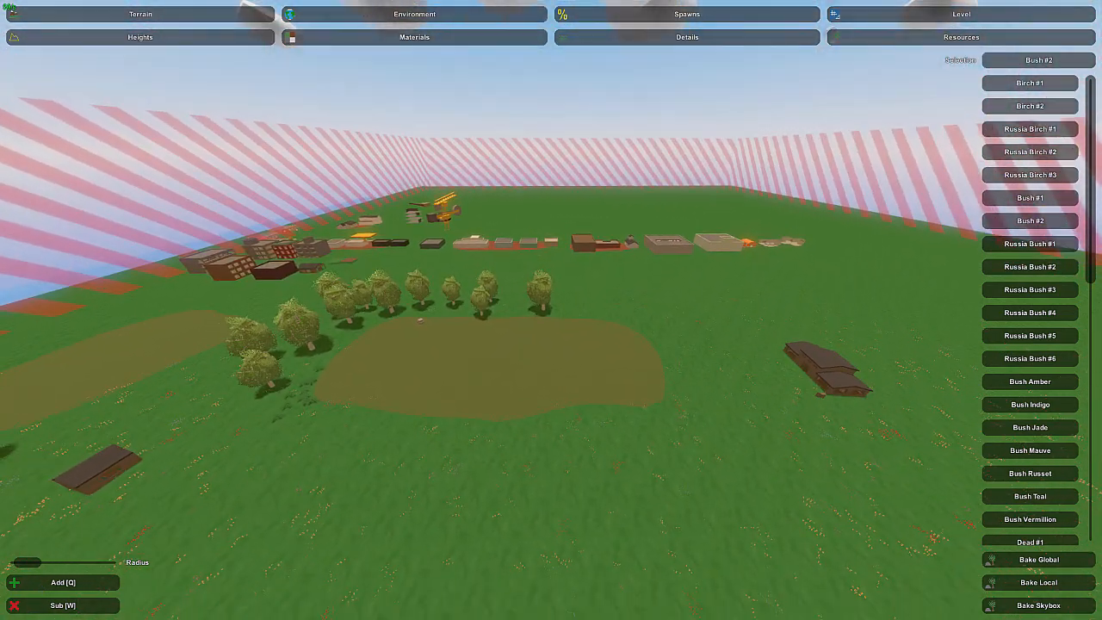
pyautogui.moveTo(681, 270); pyautogui.dragTo(635, 299, button='right')
pyautogui.press('a')
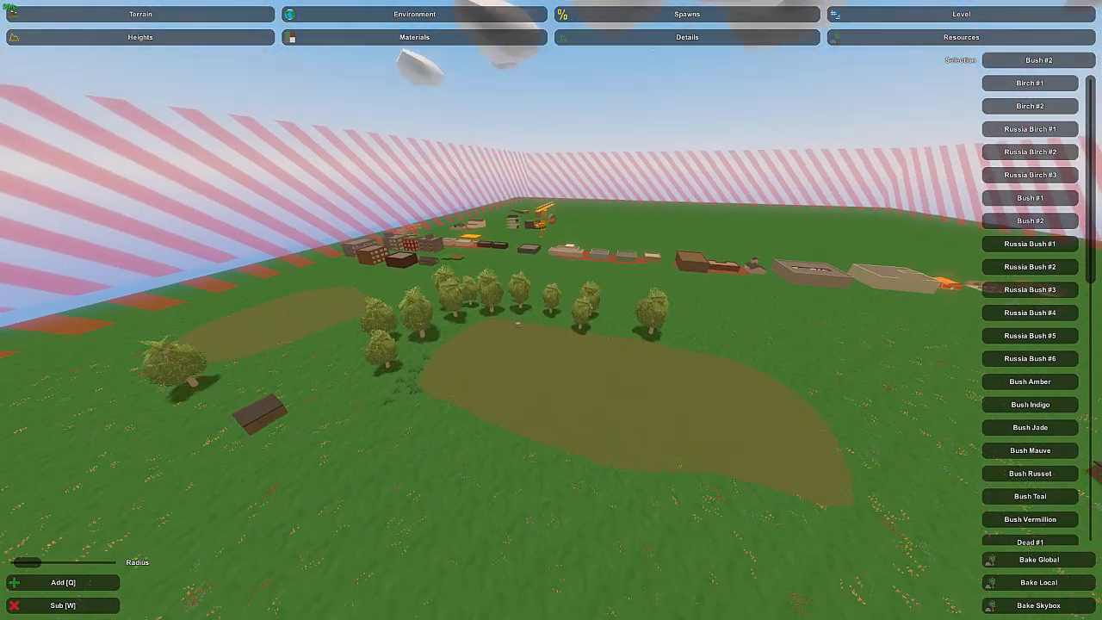
pyautogui.moveTo(551, 310); pyautogui.dragTo(566, 284, button='right')
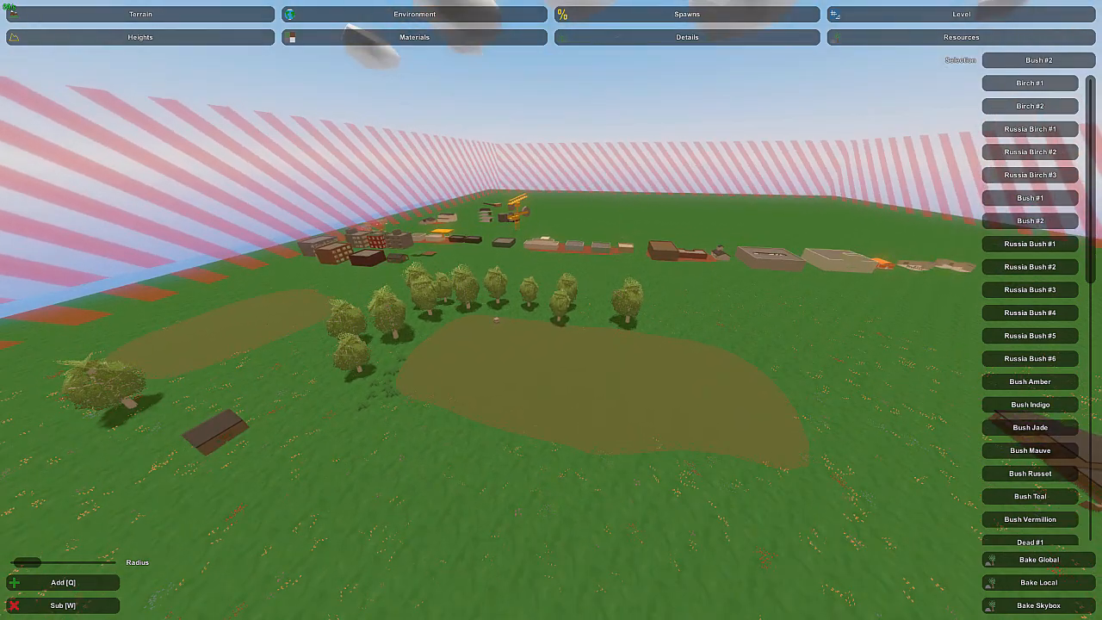